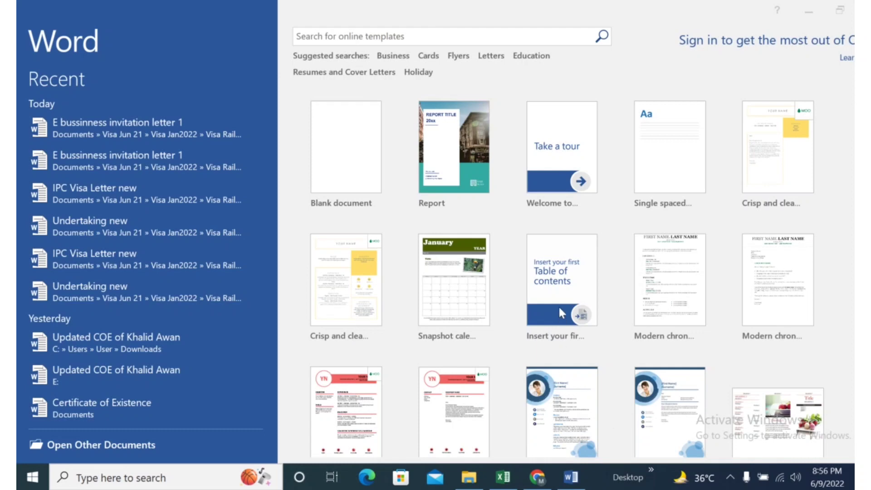
Create a blank document and enter the sentence "My name is XYZ" on the first line.
click(340, 159)
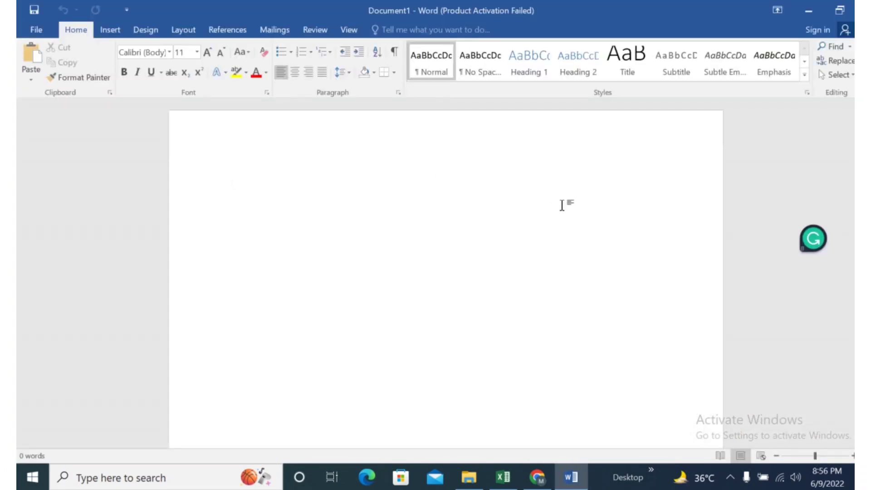
scroll(467, 208, down, 3)
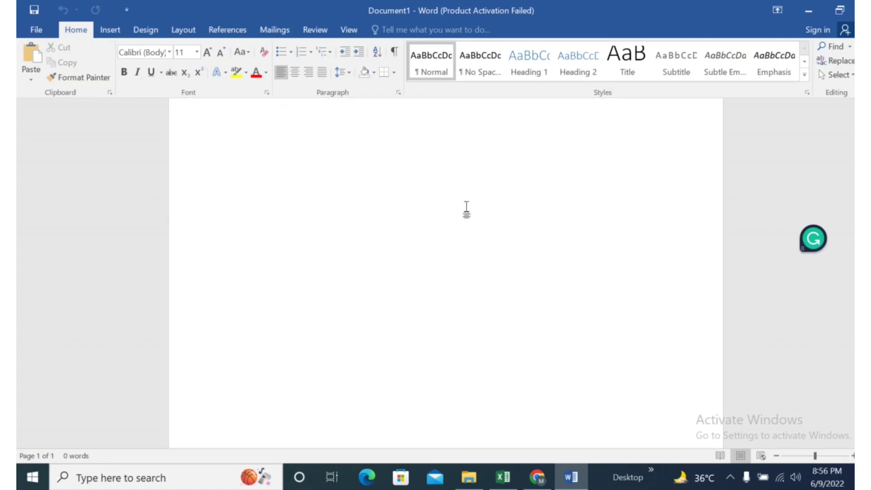
scroll(466, 208, up, 1)
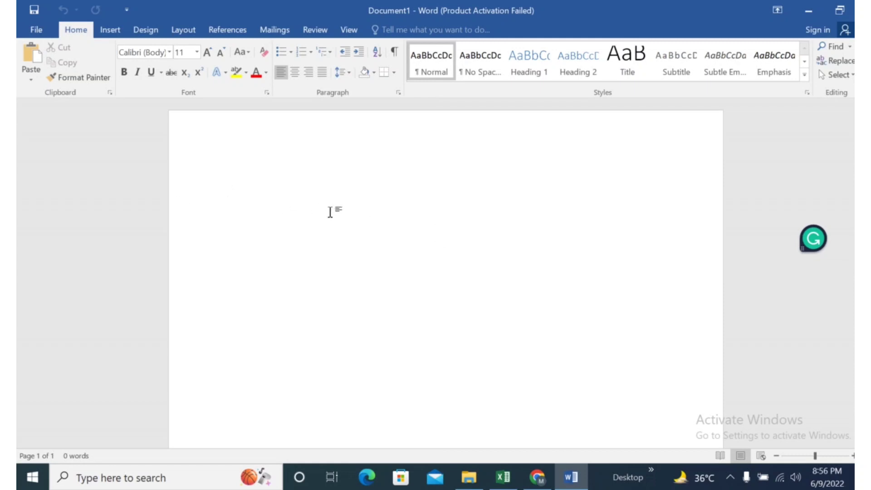
scroll(340, 214, down, 1)
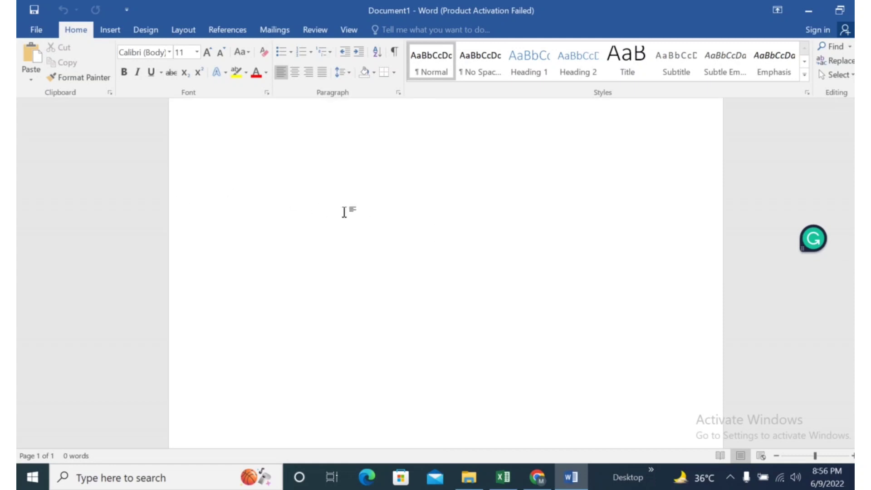
scroll(344, 213, up, 1)
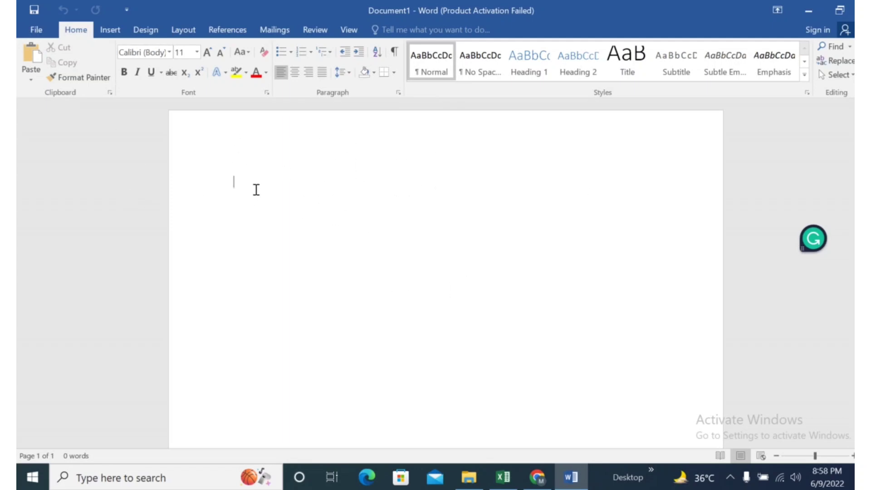
text(My name is )
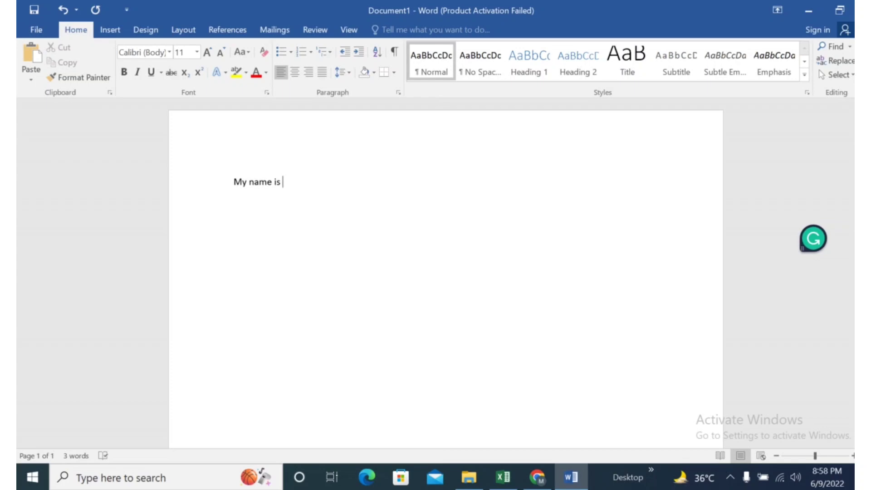
text(XYZ)
Cut the whole sentence "My name is XYZ" from the first line.
drag(303, 182, 234, 182)
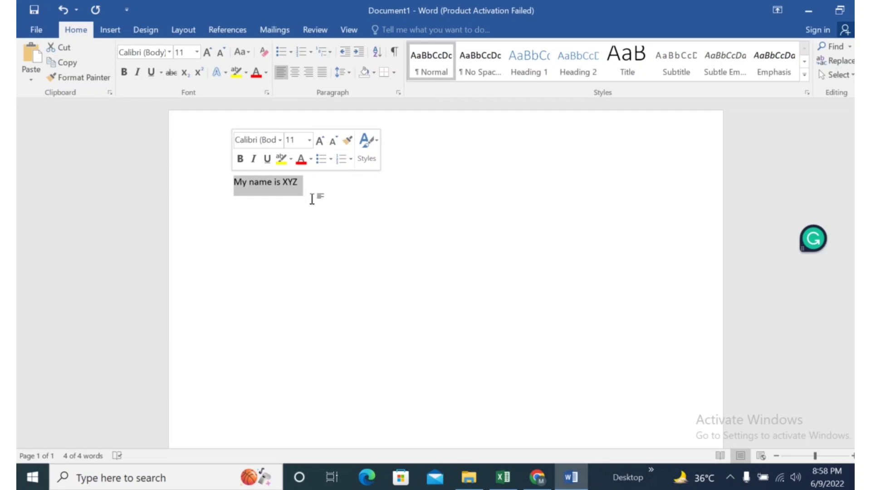
click(233, 181)
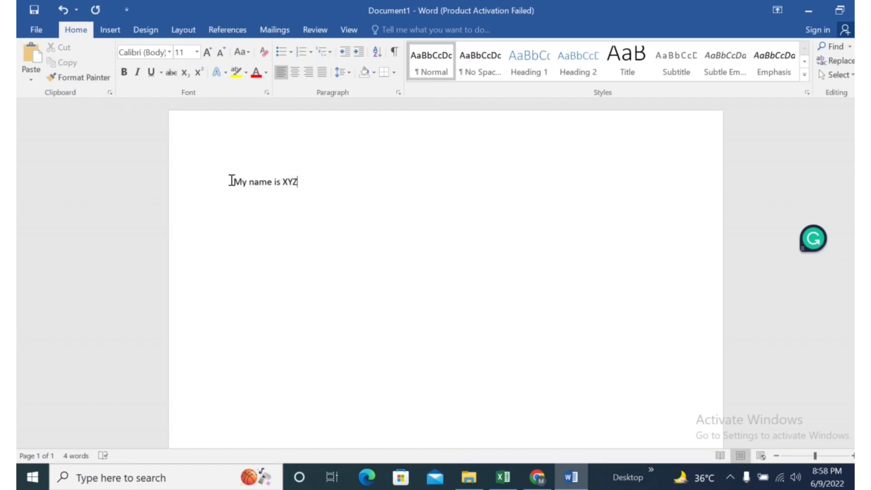
drag(243, 180, 305, 181)
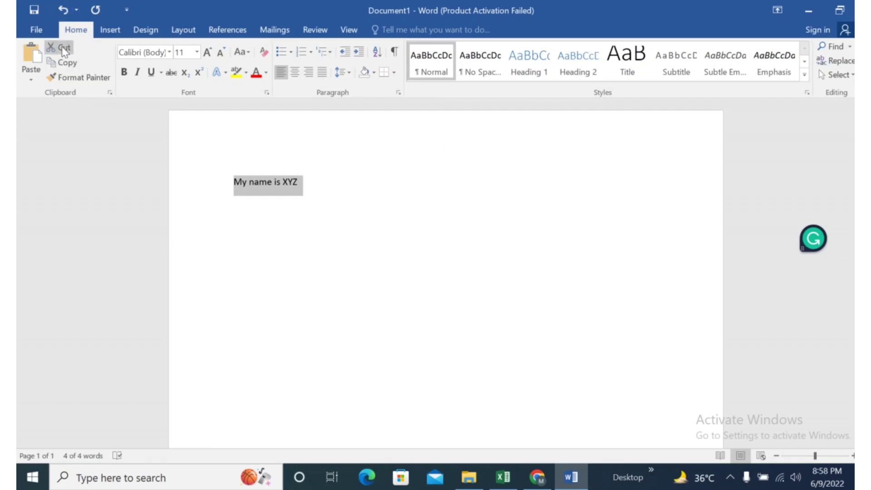
click(90, 80)
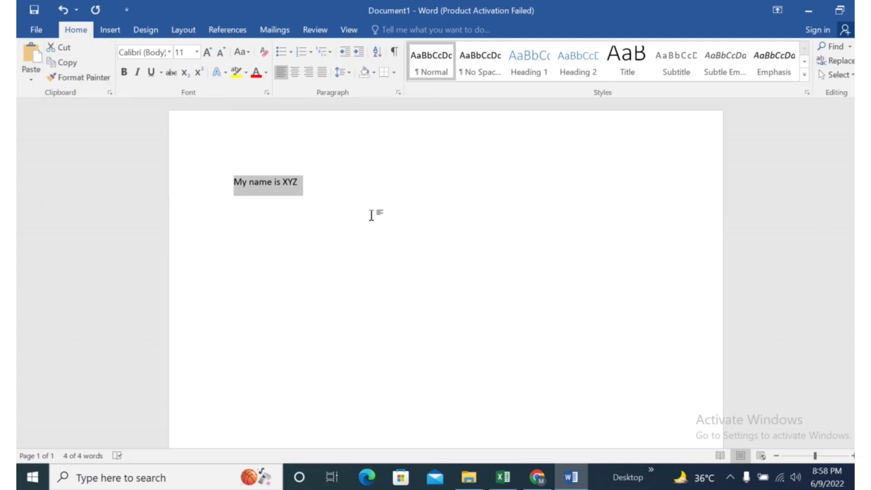
click(307, 188)
drag(307, 188, 233, 181)
key(ctrl+c)
click(69, 51)
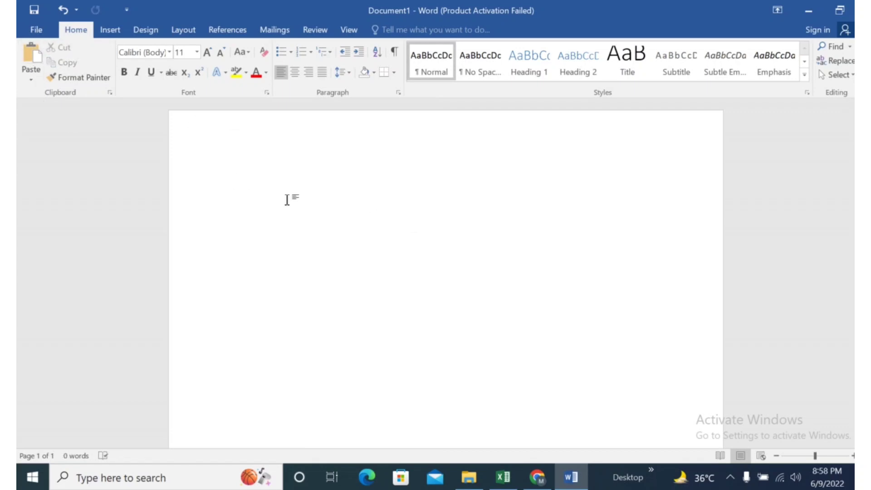
Add four line breaks and paste the cut sentence on the new line as text only.
key(Return)
key(Return)
key(Return)
key(Return)
click(32, 79)
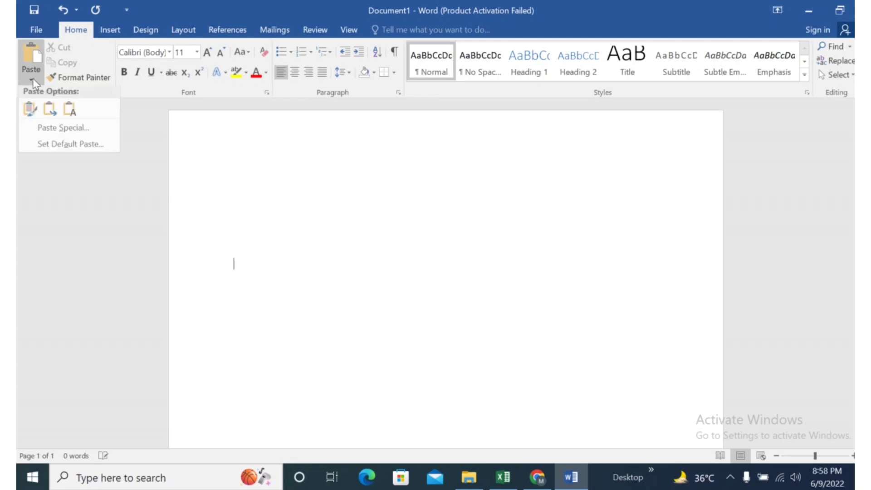
click(69, 110)
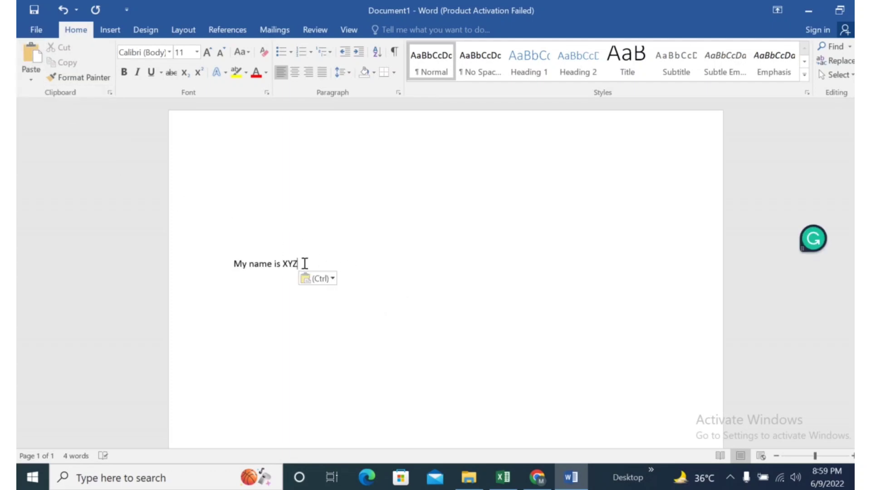
Copy the sentence "My name is XYZ" and paste it as text only on the empty first line.
drag(310, 264, 239, 259)
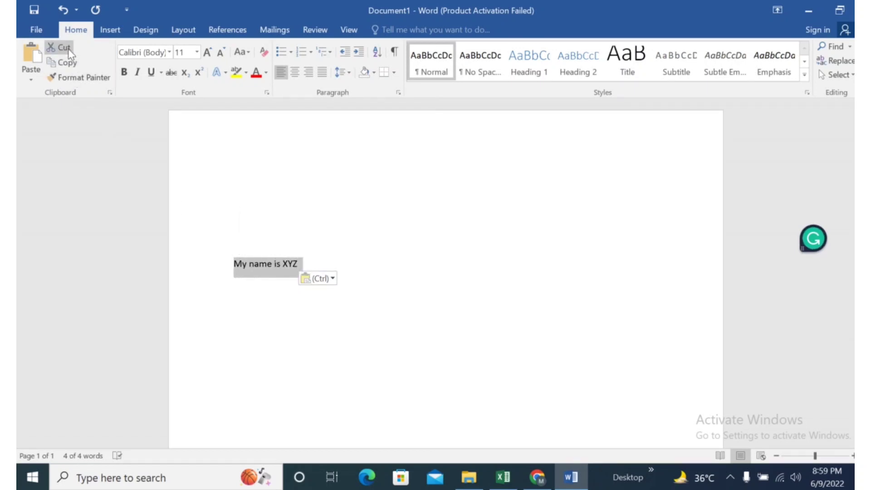
click(66, 63)
click(256, 196)
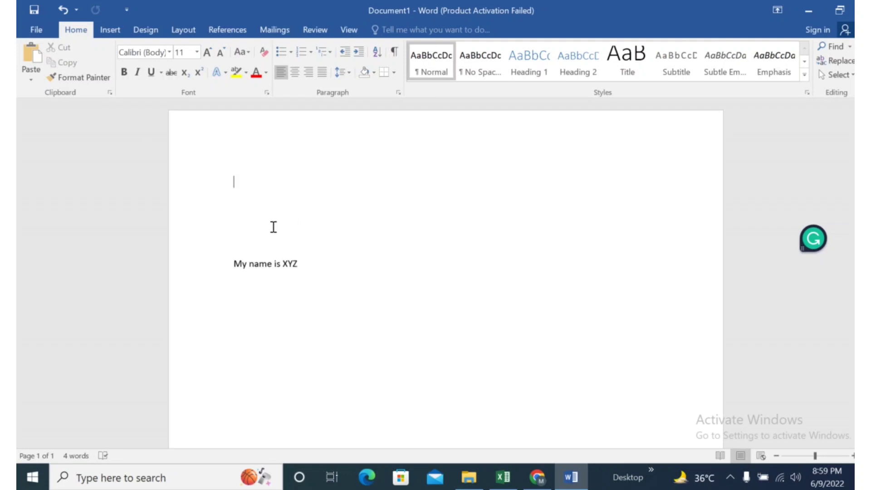
click(31, 80)
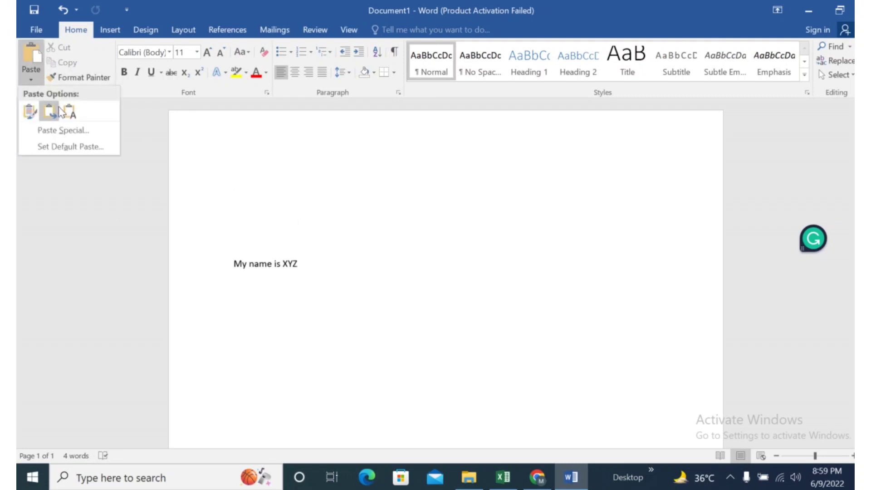
click(68, 114)
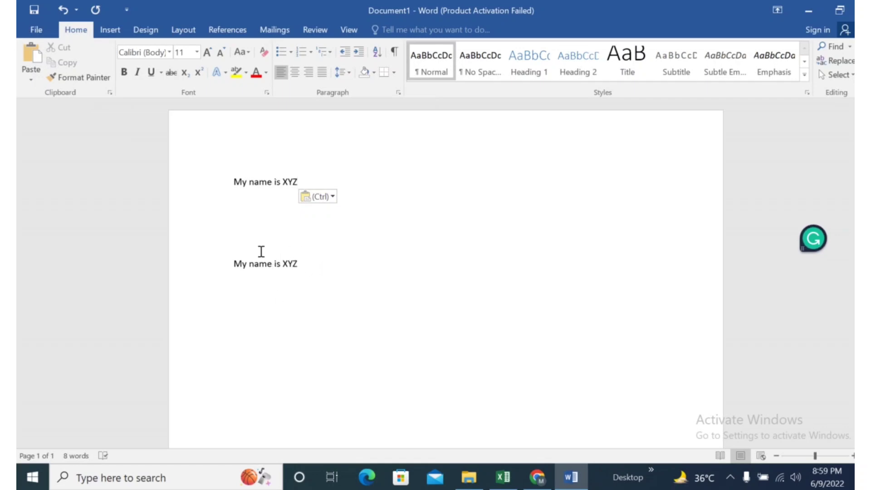
Set the font color of "XYZ" in the upper sentence to red.
drag(301, 267, 230, 185)
click(260, 229)
drag(283, 182, 303, 181)
click(255, 72)
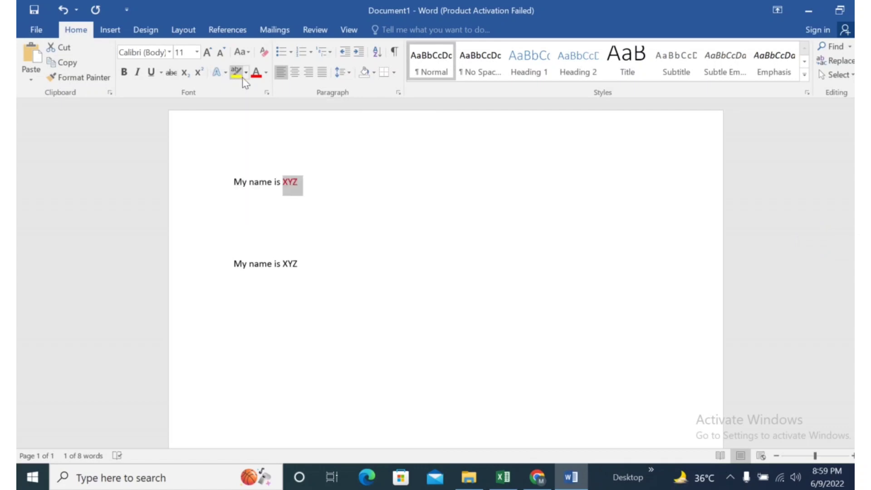
Make the word "name" in the upper sentence bold and underlined, and highlight it in yellow.
drag(249, 182, 272, 182)
click(122, 72)
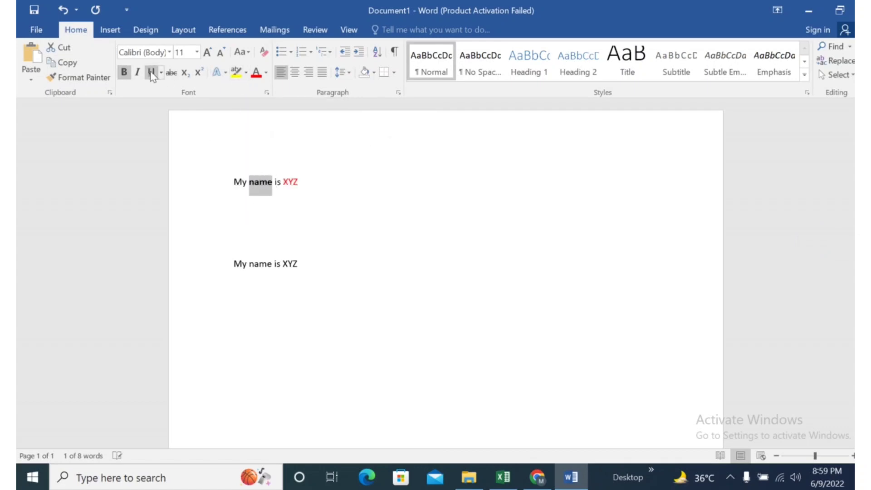
click(237, 75)
click(338, 216)
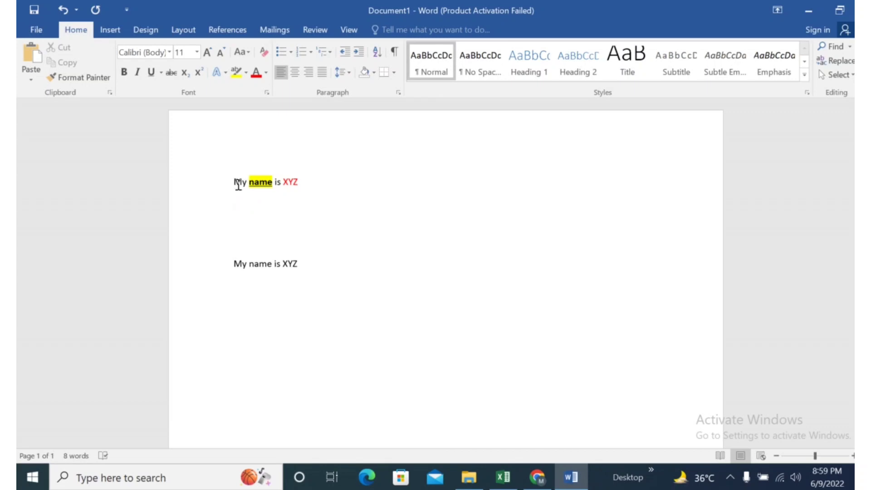
Copy the formatting of "name" in the upper sentence to "name" in the lower sentence with Format Painter.
drag(237, 183, 298, 188)
click(275, 198)
click(261, 182)
click(87, 81)
click(89, 80)
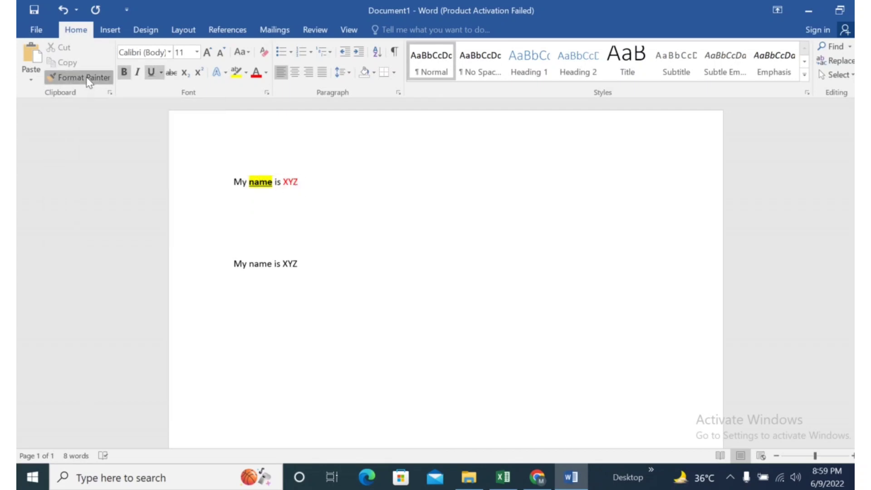
click(260, 263)
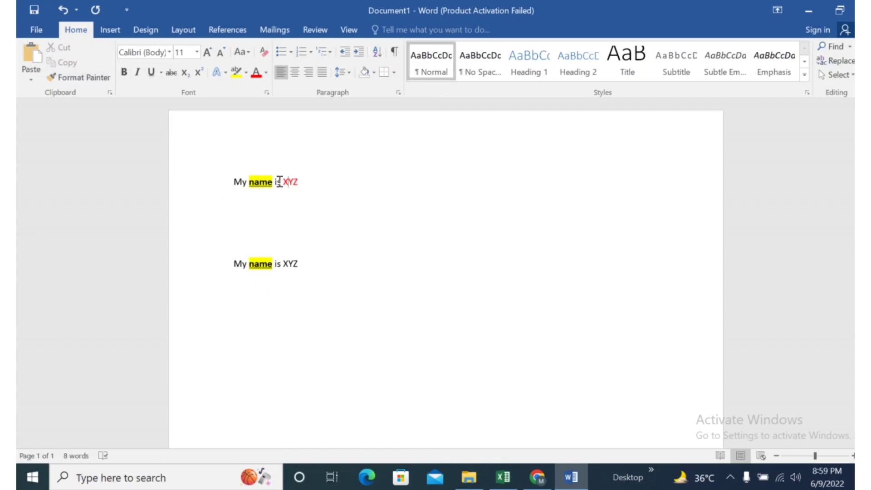
Copy the red formatting of the upper "XYZ" to "XYZ" in the lower sentence with Format Painter.
click(86, 78)
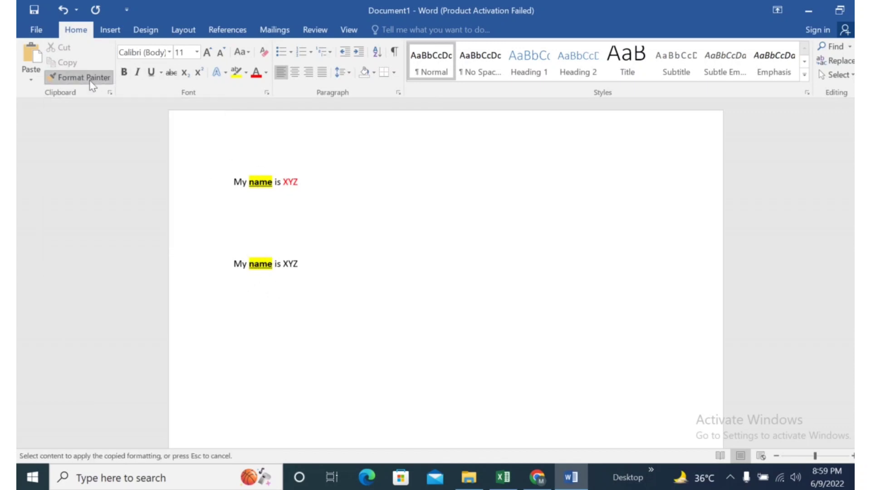
drag(284, 264, 298, 264)
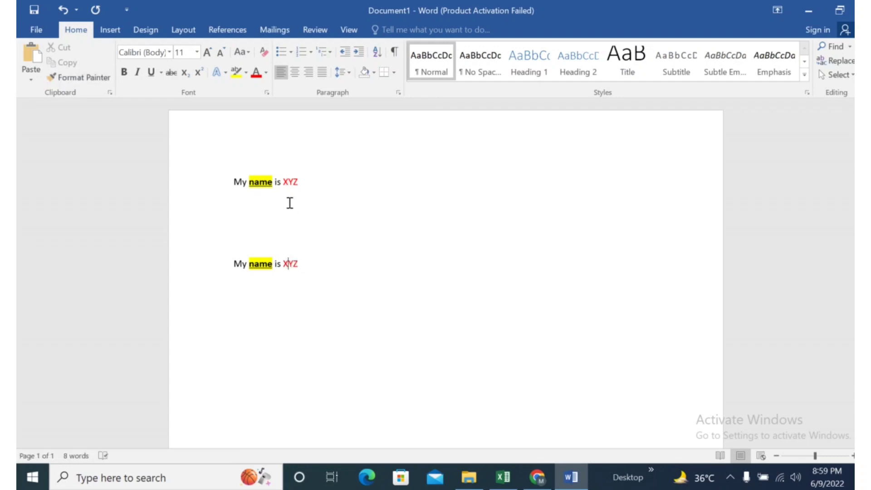
click(287, 264)
Examine the fonts available for the upper sentence without applying one.
drag(309, 179, 230, 180)
click(311, 197)
click(169, 53)
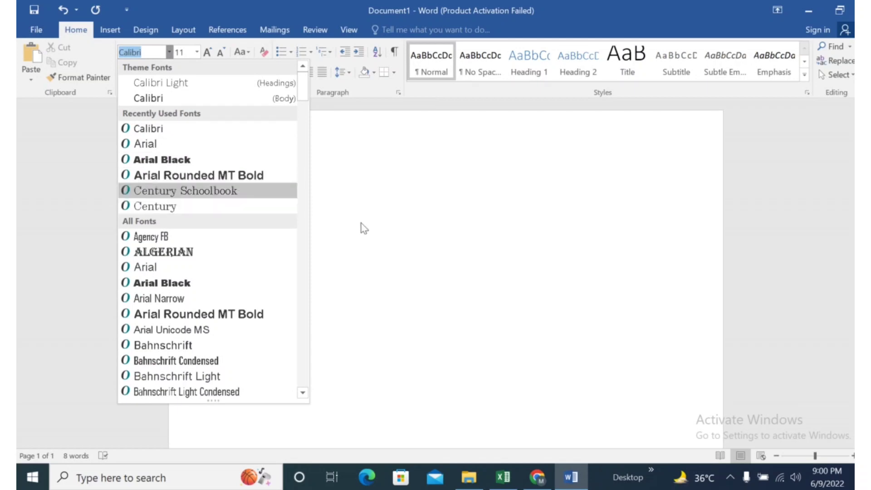
click(371, 246)
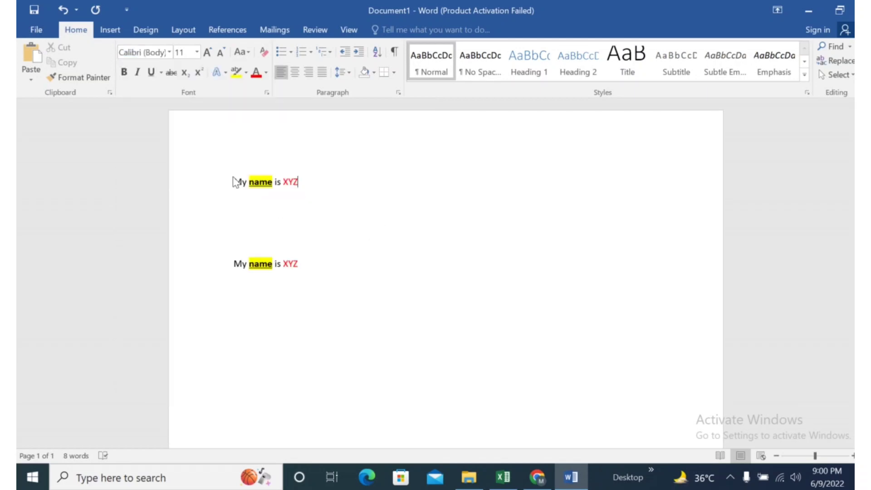
drag(300, 182, 231, 177)
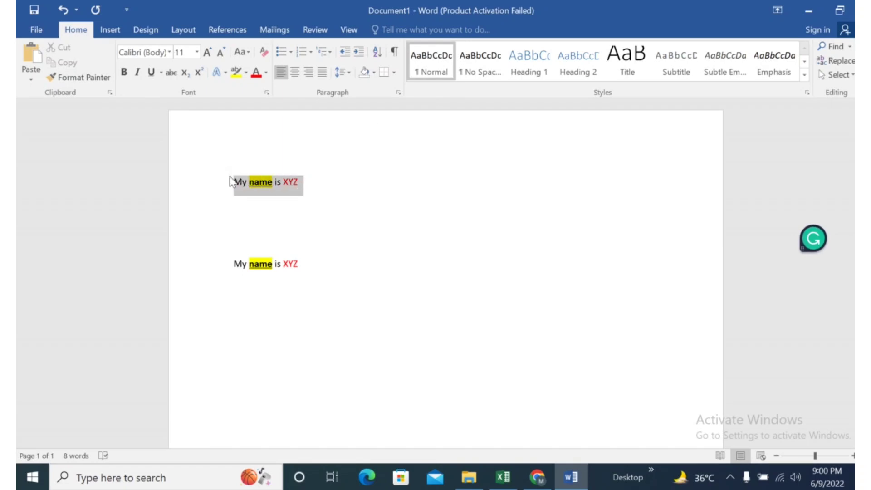
click(272, 184)
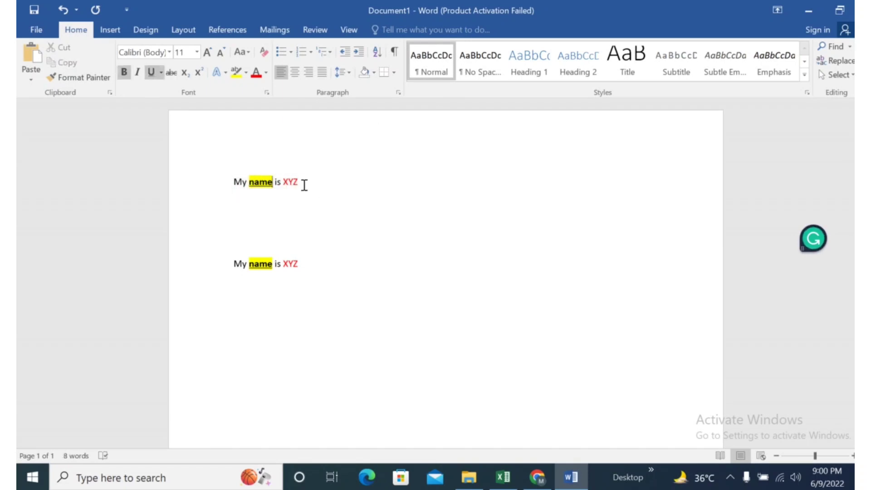
drag(302, 184, 227, 181)
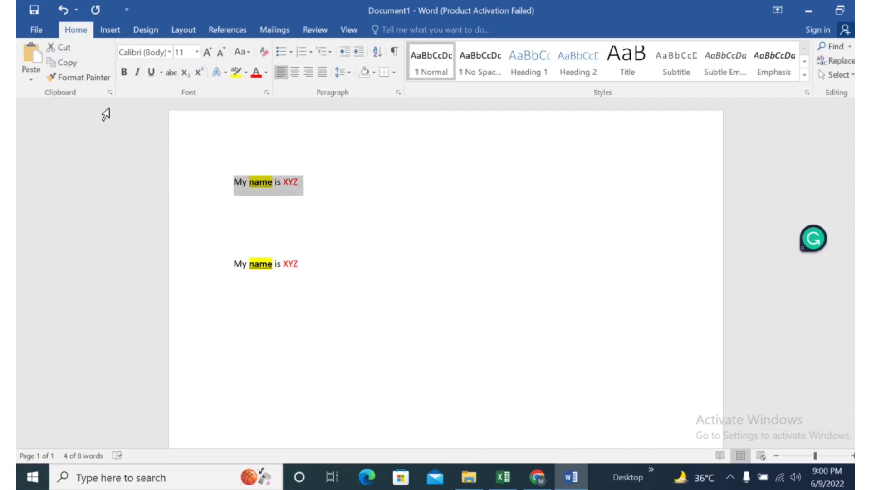
click(170, 54)
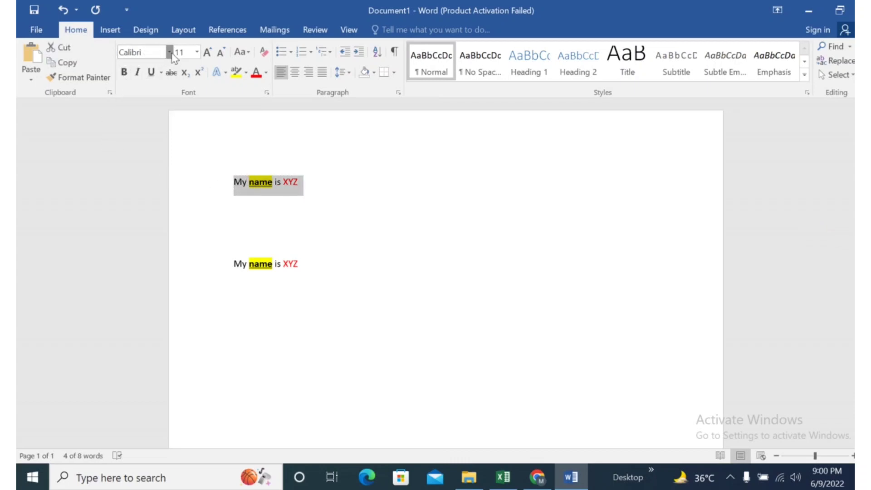
click(437, 204)
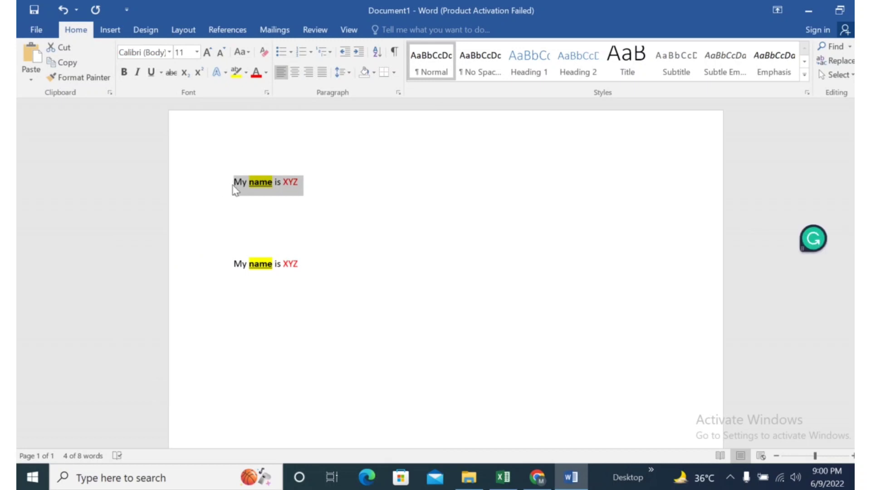
Right-align the upper sentence.
click(234, 182)
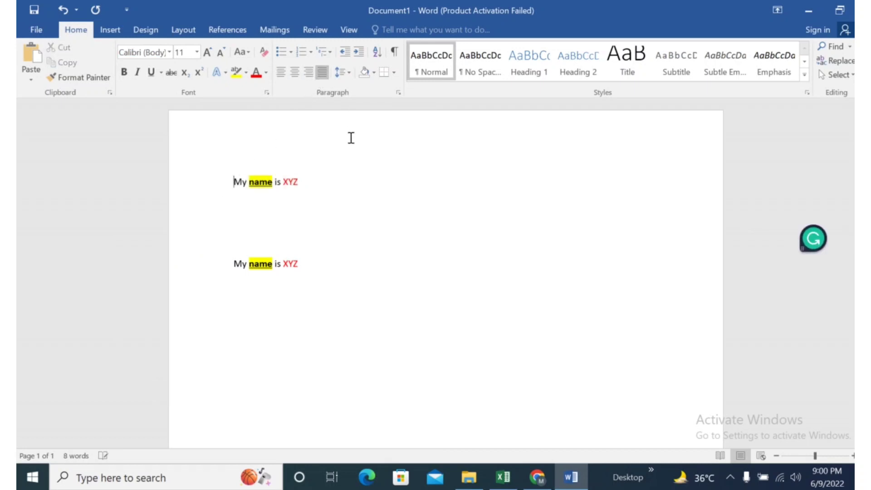
click(309, 72)
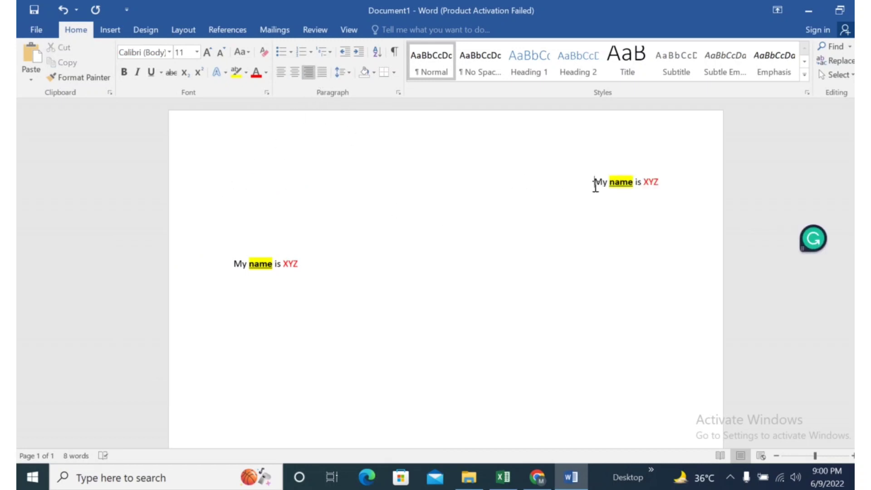
Preview the available fonts on the right-aligned upper sentence, going through the list from Arial Narrow past the Lucida and Microsoft fonts.
drag(598, 186, 663, 187)
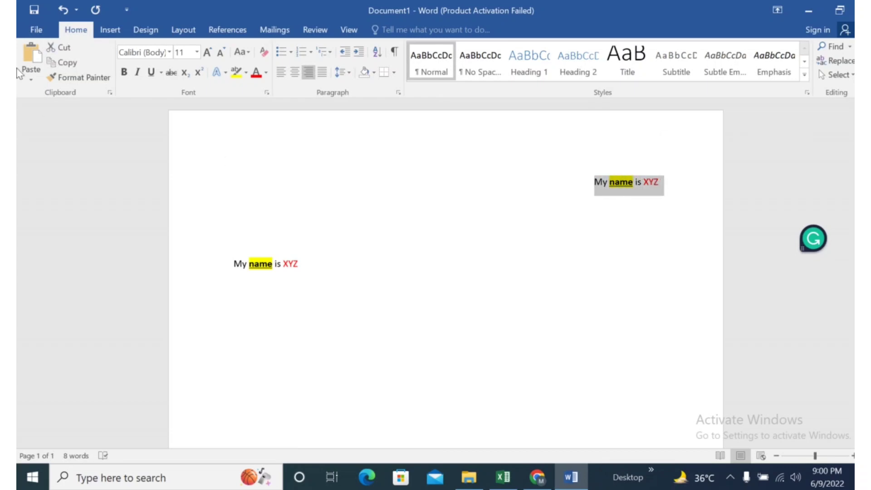
click(169, 53)
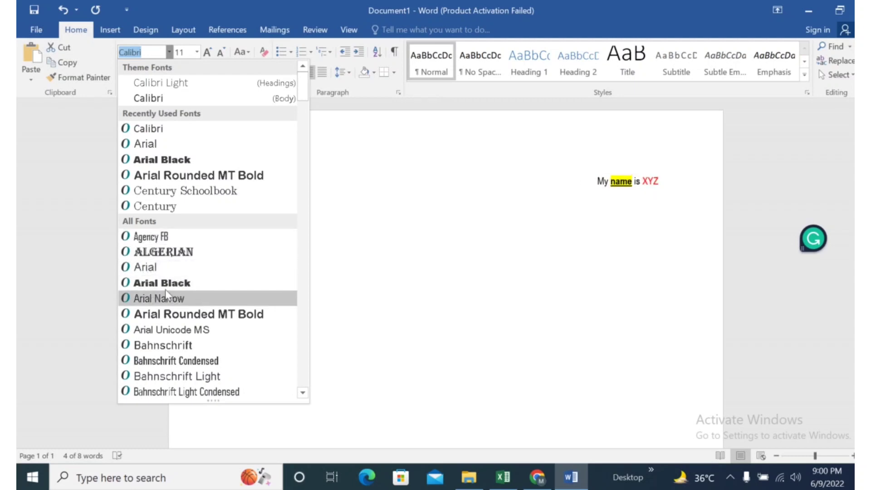
scroll(255, 209, down, 5)
scroll(260, 214, down, 8)
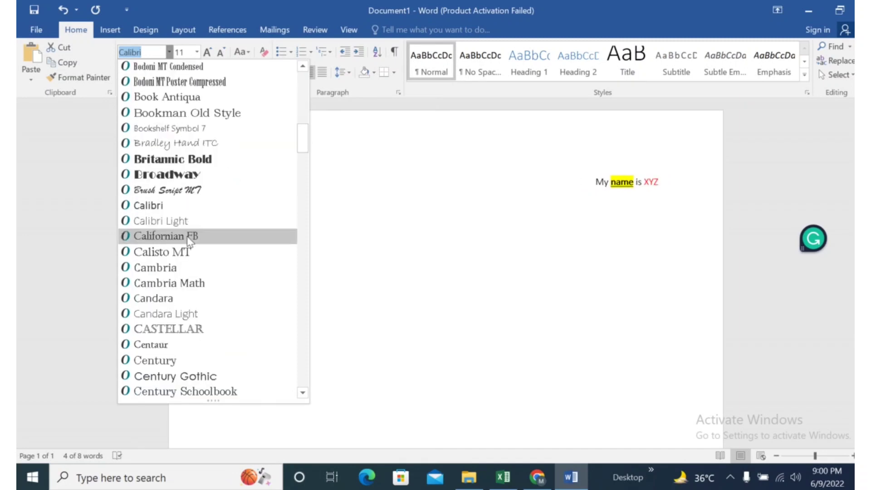
scroll(188, 253, down, 6)
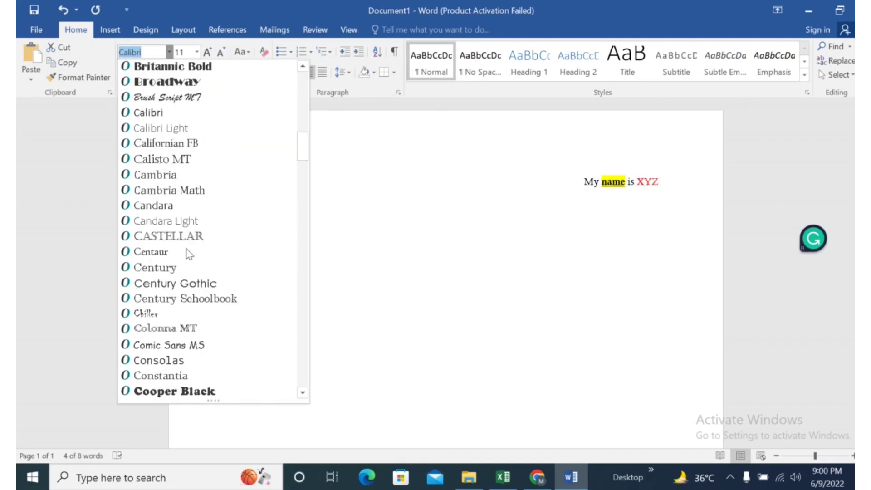
scroll(188, 253, down, 9)
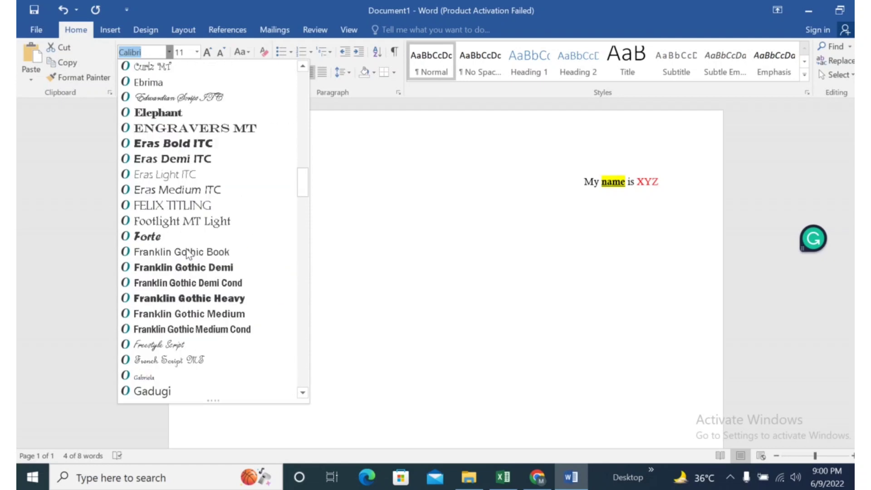
scroll(189, 254, down, 7)
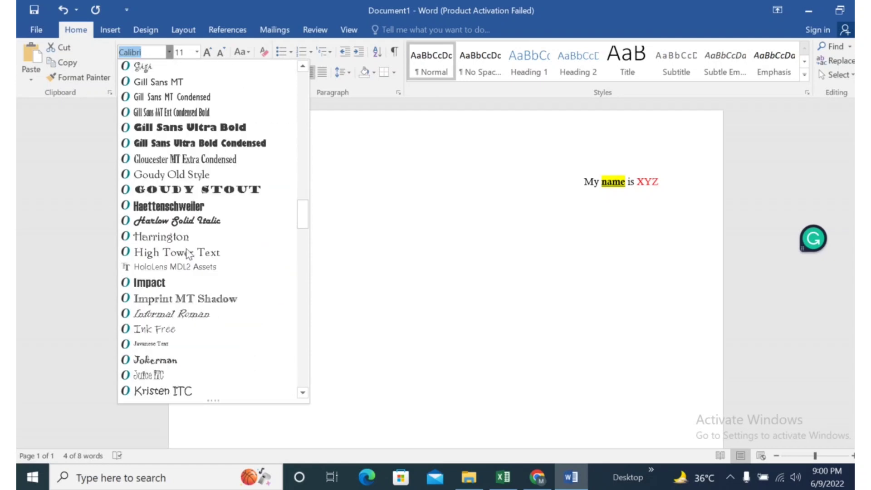
scroll(190, 254, down, 2)
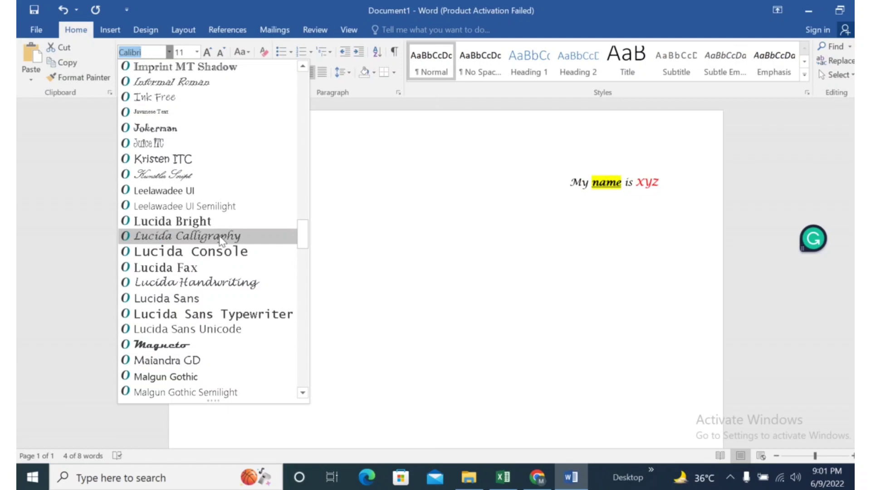
scroll(220, 268, down, 5)
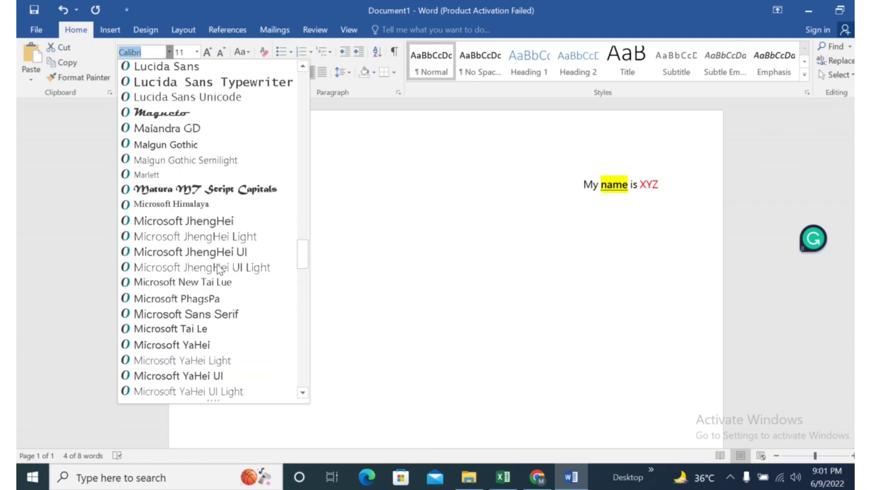
scroll(220, 268, down, 5)
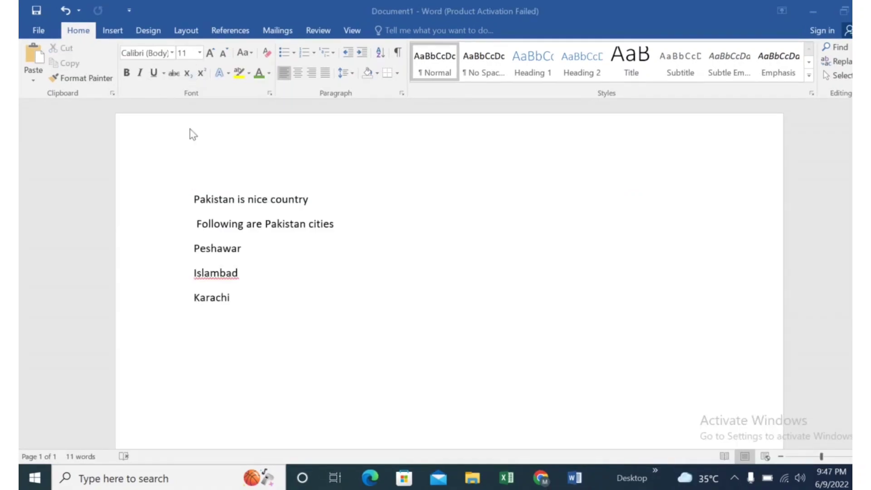
Increase the font size of "Pakistan" in the first line to 16.
click(195, 200)
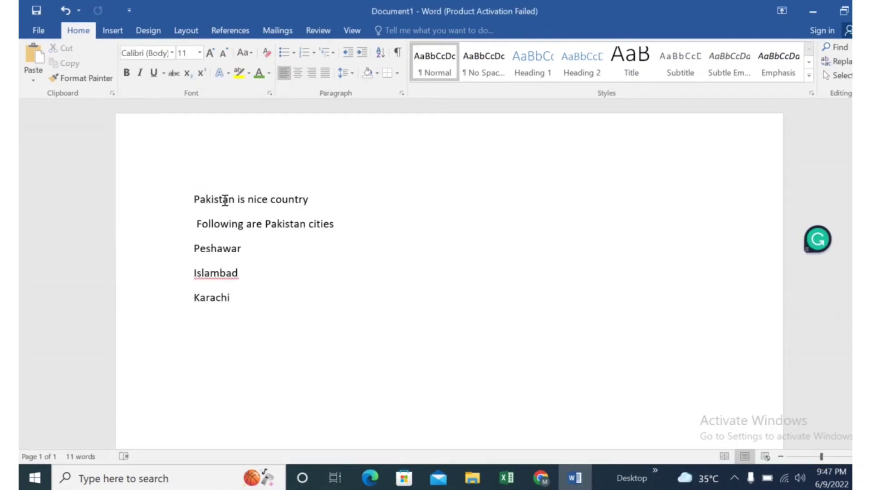
drag(195, 199, 236, 197)
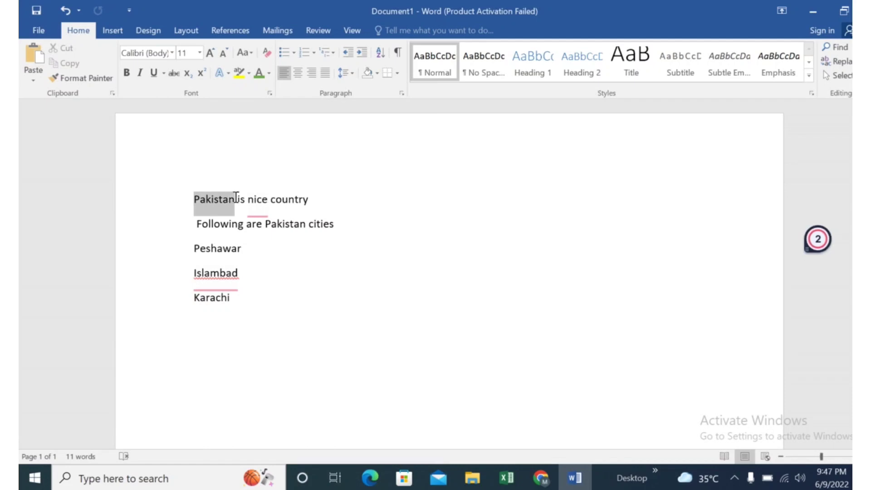
drag(236, 197, 236, 198)
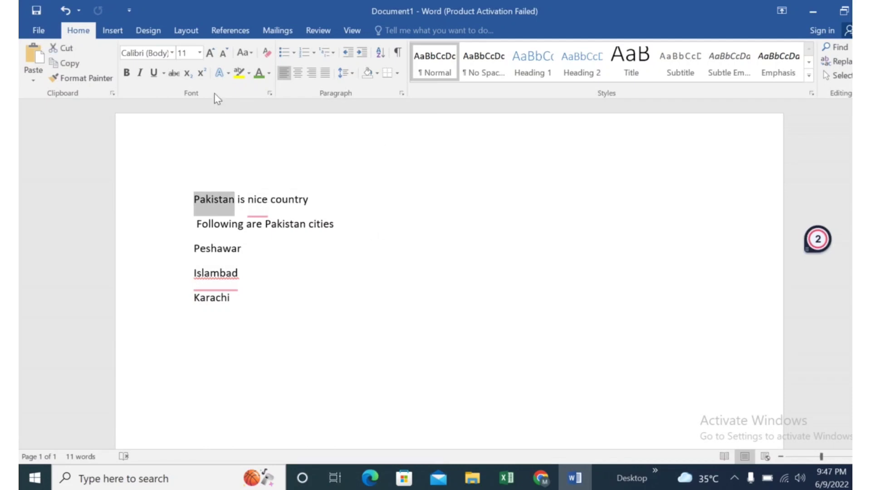
click(200, 53)
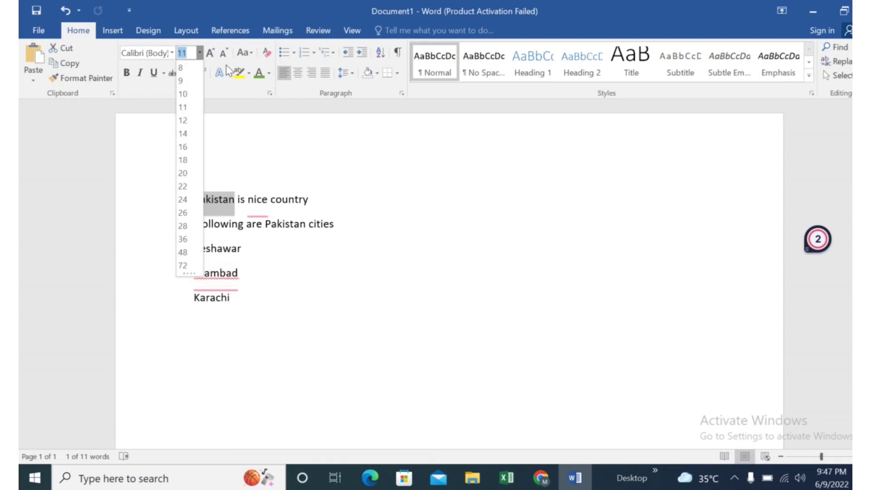
click(214, 55)
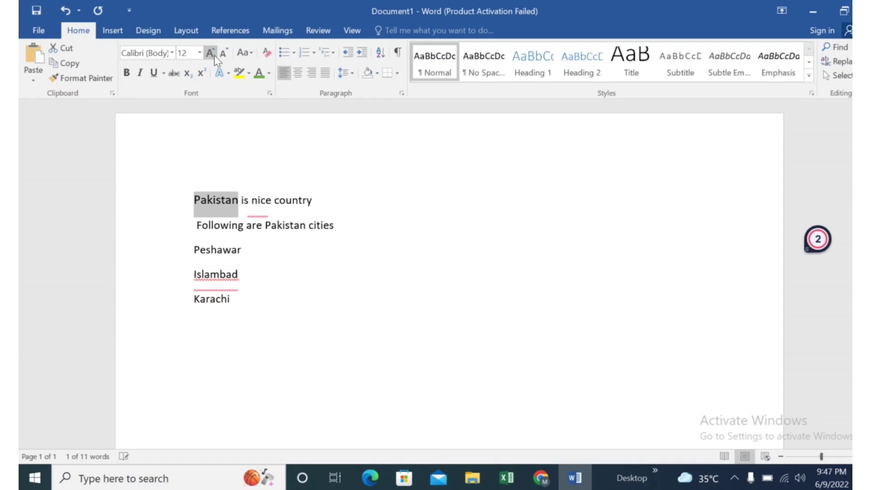
click(214, 56)
click(214, 55)
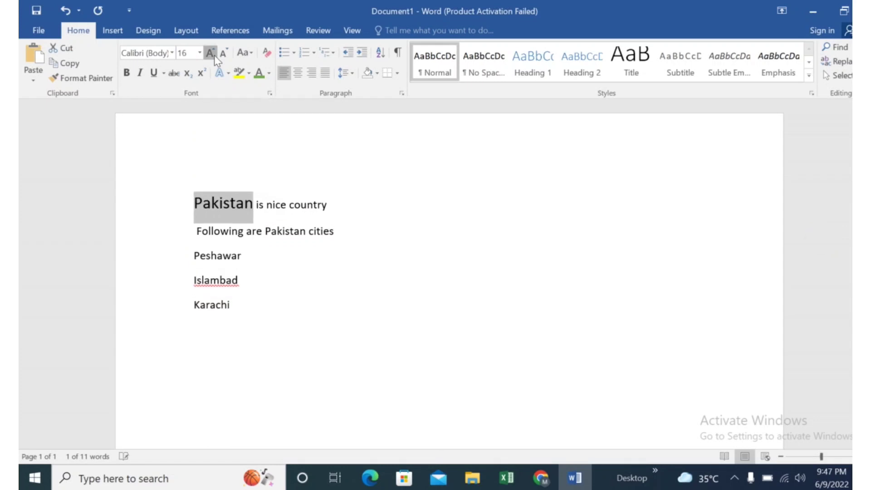
Decrease the font size of "Pakistan" in the first line to 11.
click(224, 55)
click(224, 55)
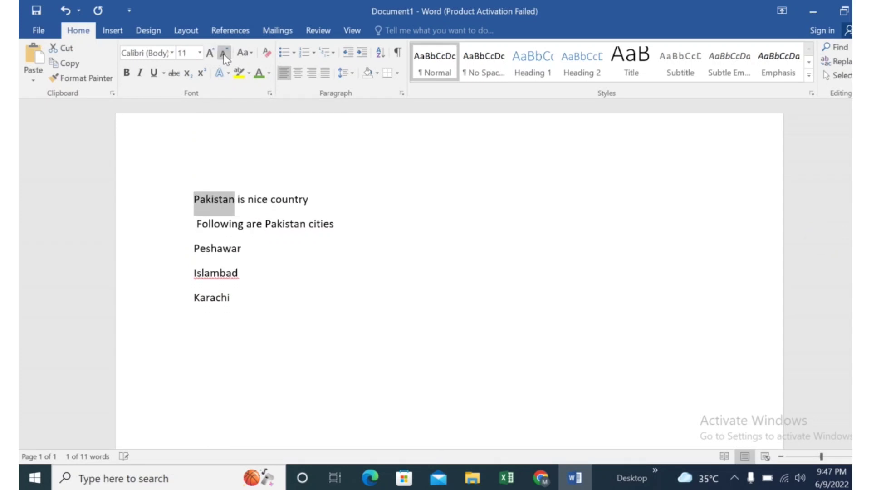
click(363, 195)
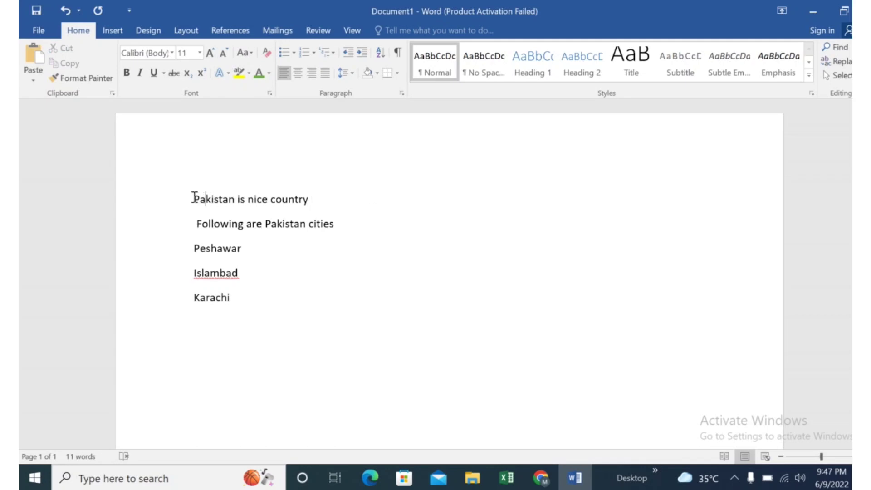
Format "Pakistan" in the first line as bold and italic with a dotted underline and strikethrough.
drag(194, 196, 234, 200)
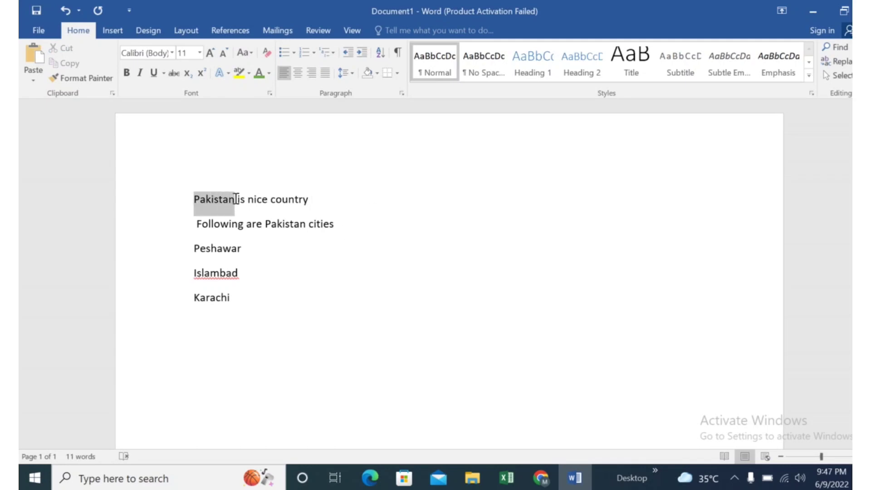
click(130, 77)
click(140, 74)
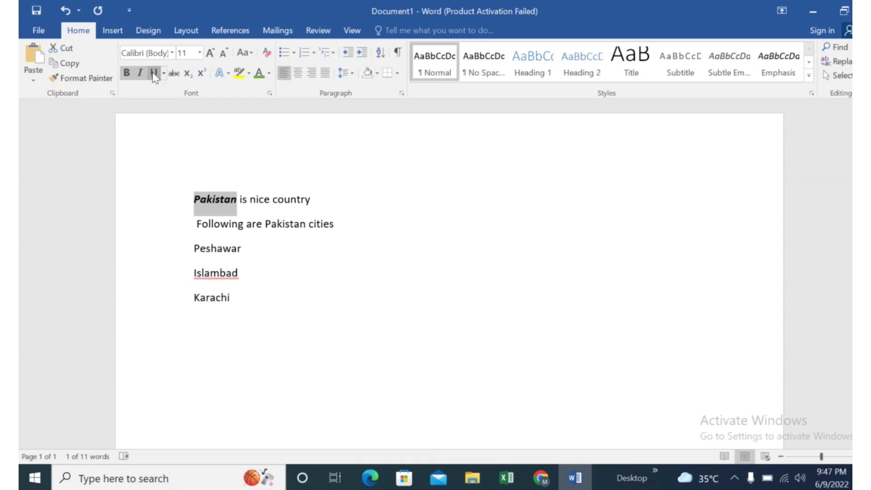
click(154, 73)
click(175, 74)
click(252, 223)
drag(196, 201, 242, 201)
click(330, 211)
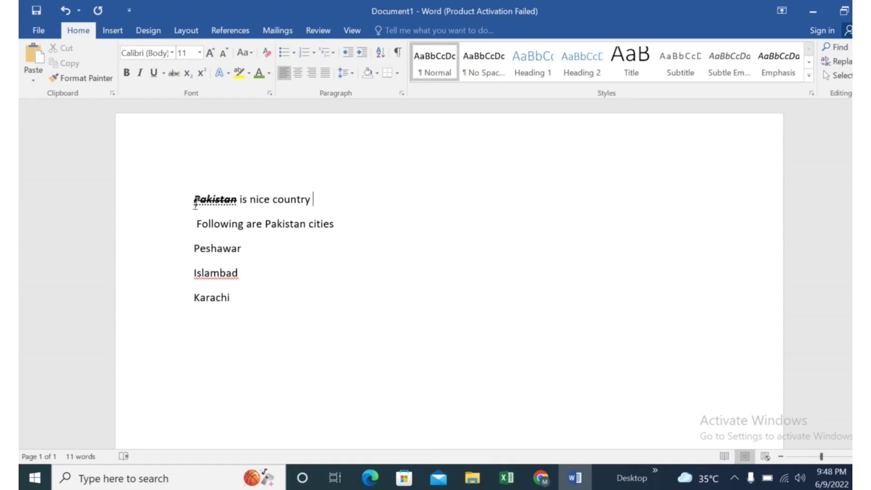
Remove the strikethrough from "Pakistan" in the first line.
drag(194, 203, 228, 197)
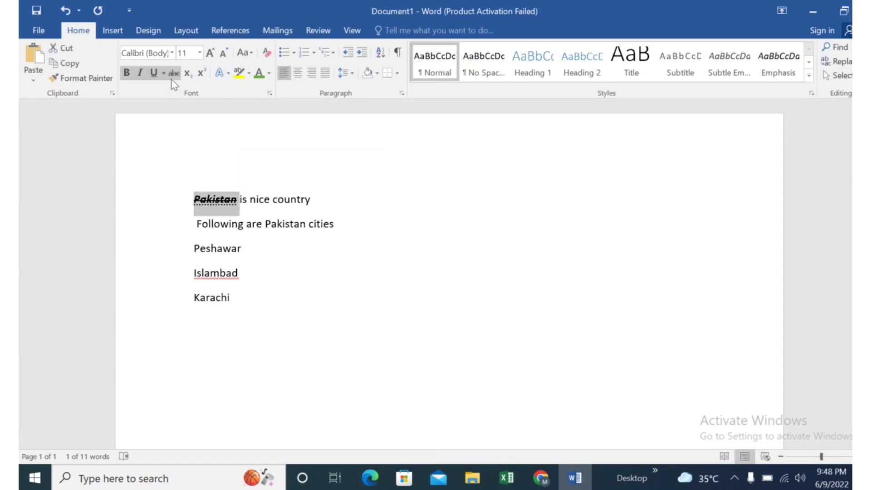
click(347, 197)
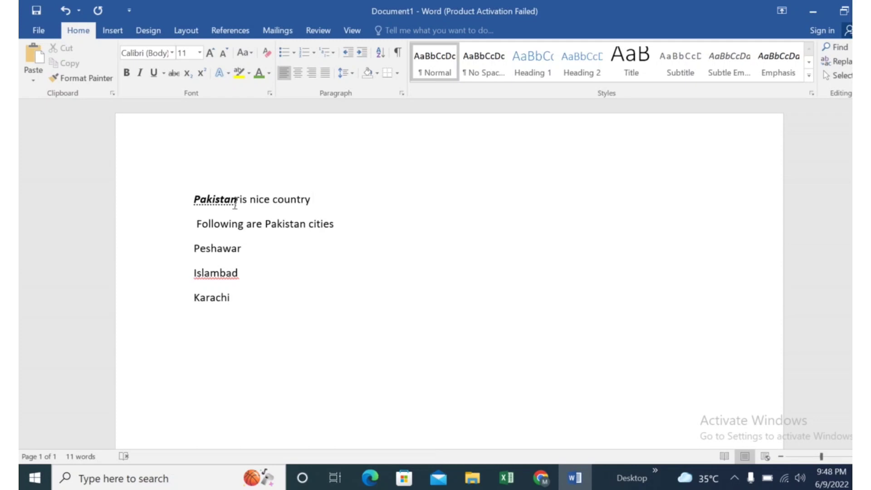
Preview the text effects, including the gold gradient fill, on "Pakistan" in the first line without applying one.
click(228, 73)
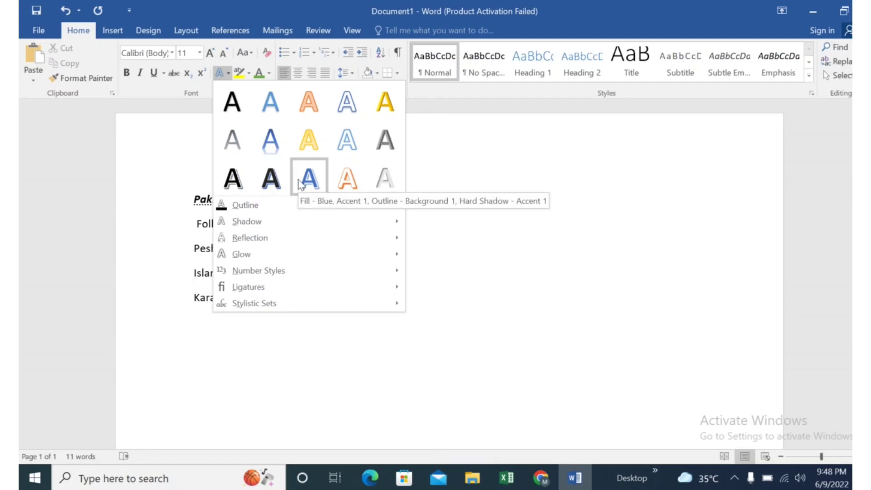
click(394, 204)
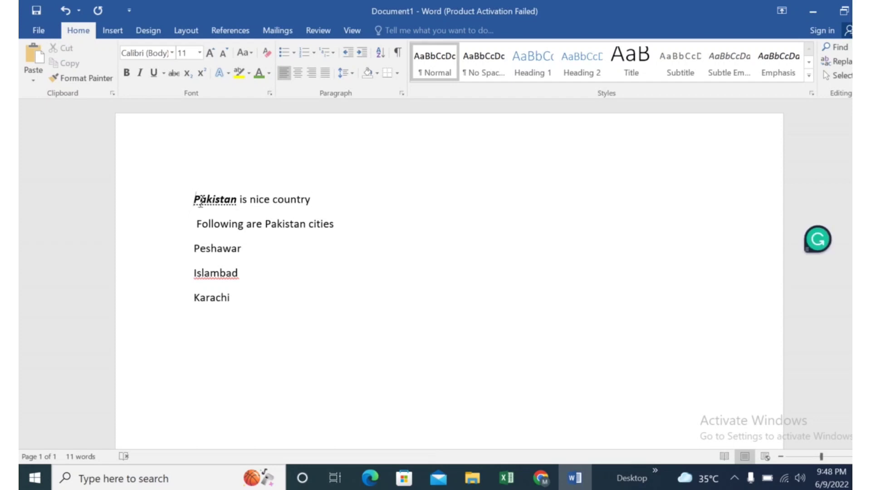
drag(201, 202, 240, 201)
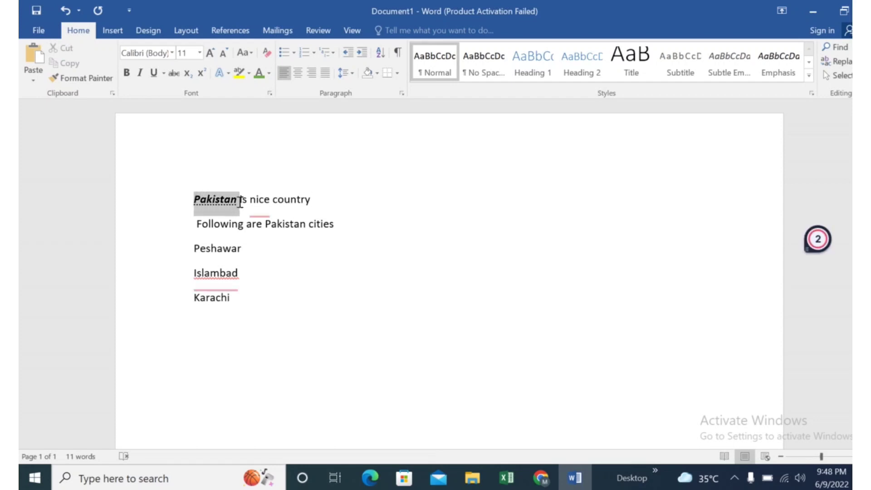
click(229, 74)
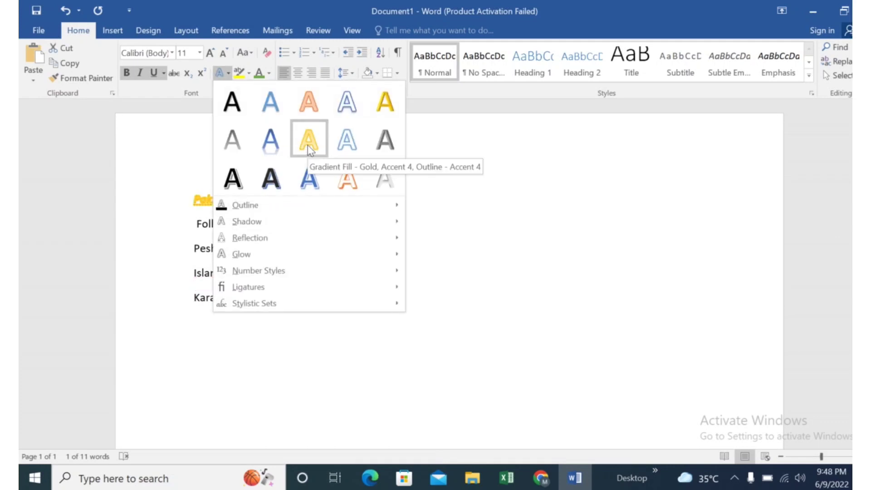
click(229, 177)
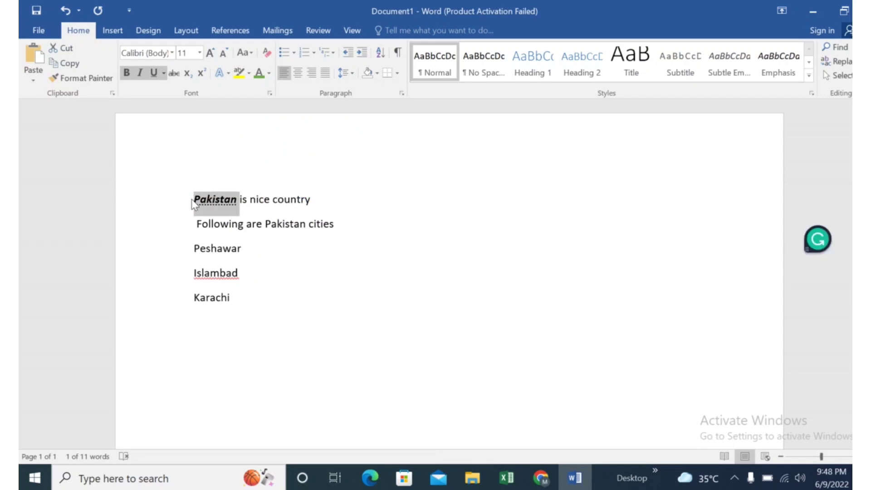
Try right alignment on all five lines of text and centre them instead.
drag(195, 200, 248, 286)
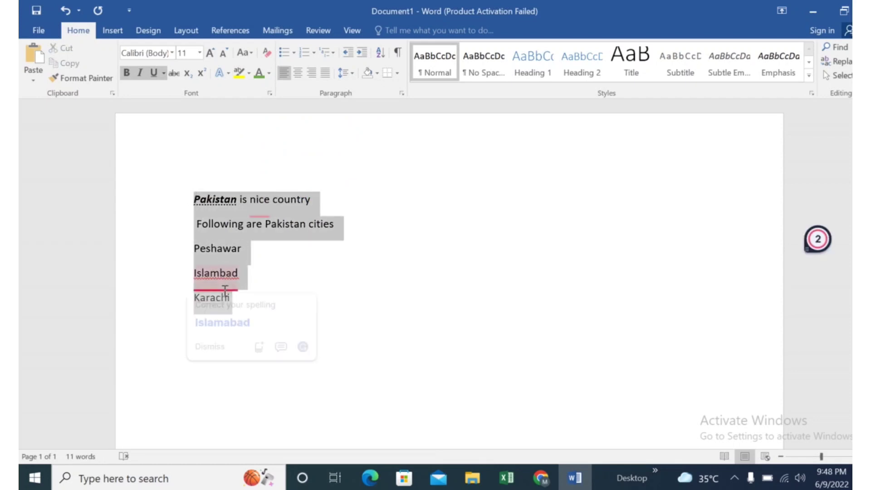
click(311, 74)
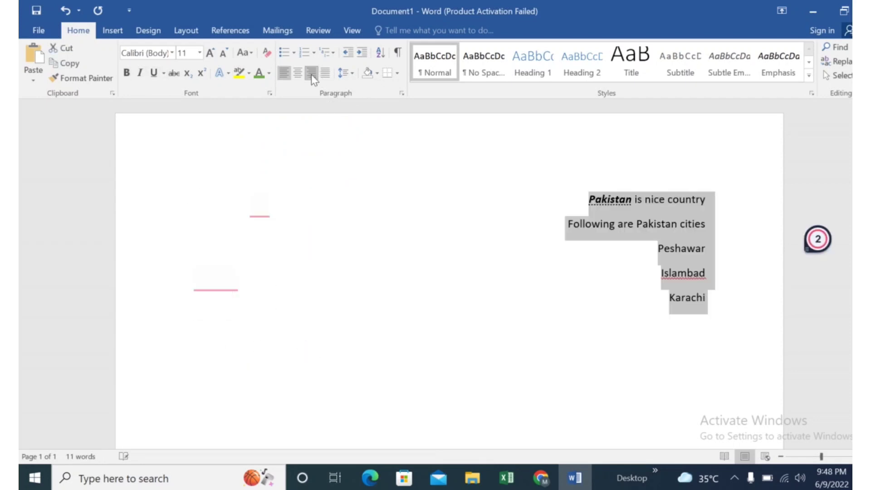
click(298, 76)
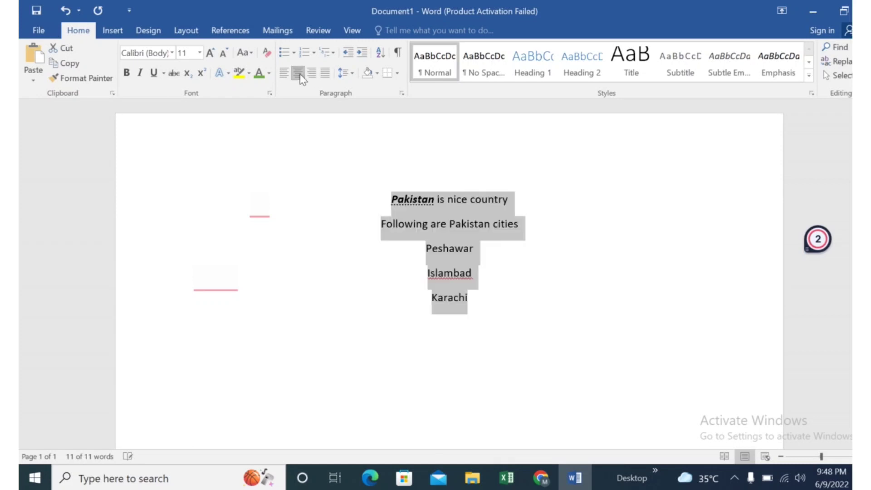
Apply the light-blue outlined text effect to the whole first line, "Pakistan is nice country".
drag(392, 200, 482, 252)
drag(508, 203, 508, 203)
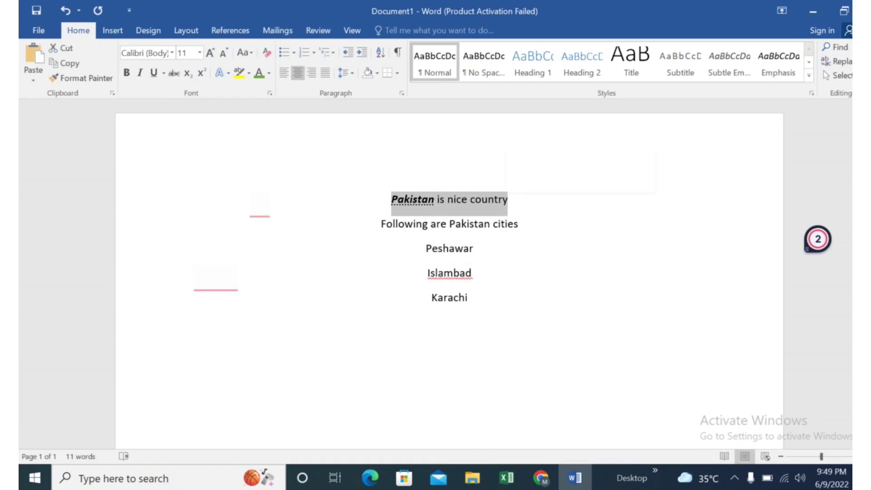
click(841, 456)
click(841, 457)
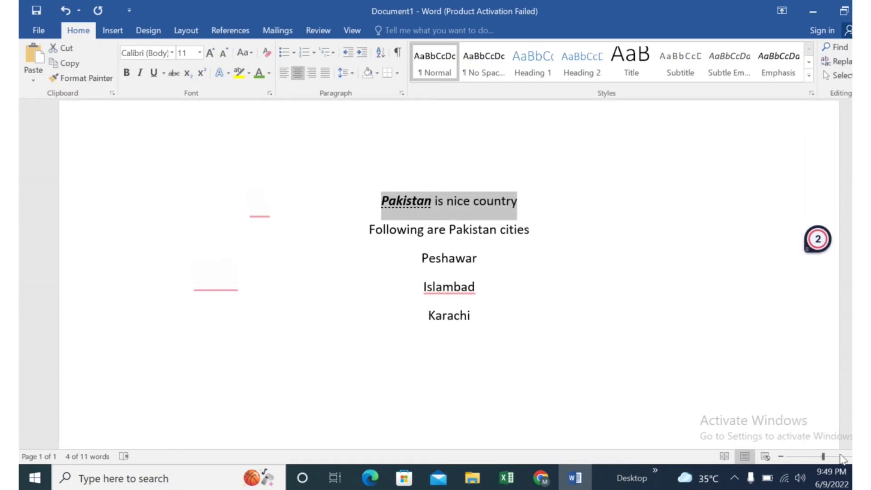
click(847, 457)
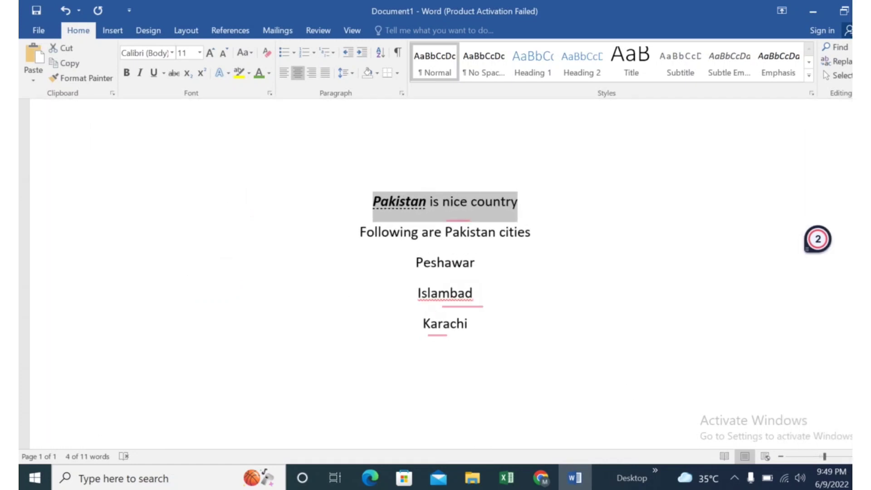
click(228, 74)
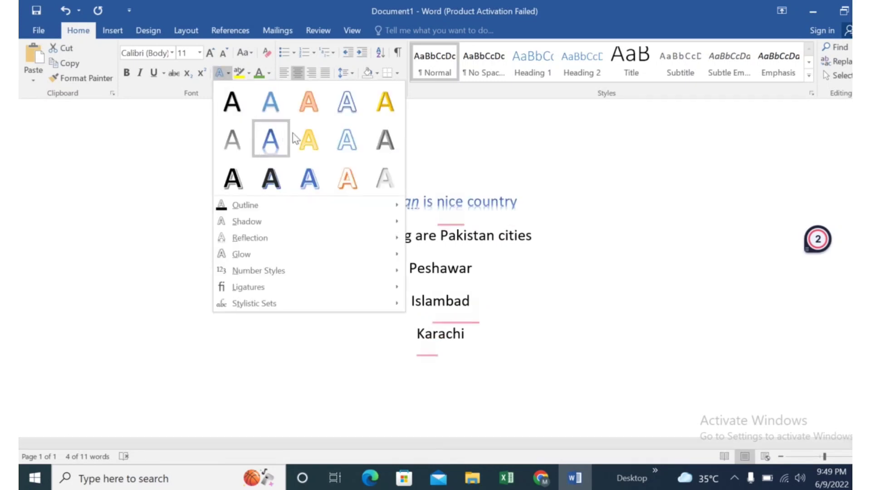
click(346, 139)
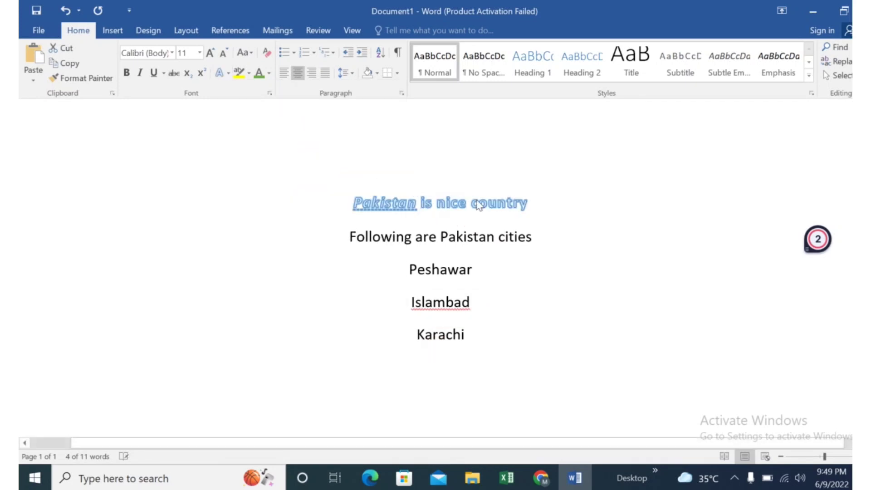
Browse the outline colours and apply the middle inner shadow from the first inner row to "Pakistan is nice country".
click(221, 73)
mouse_move(247, 205)
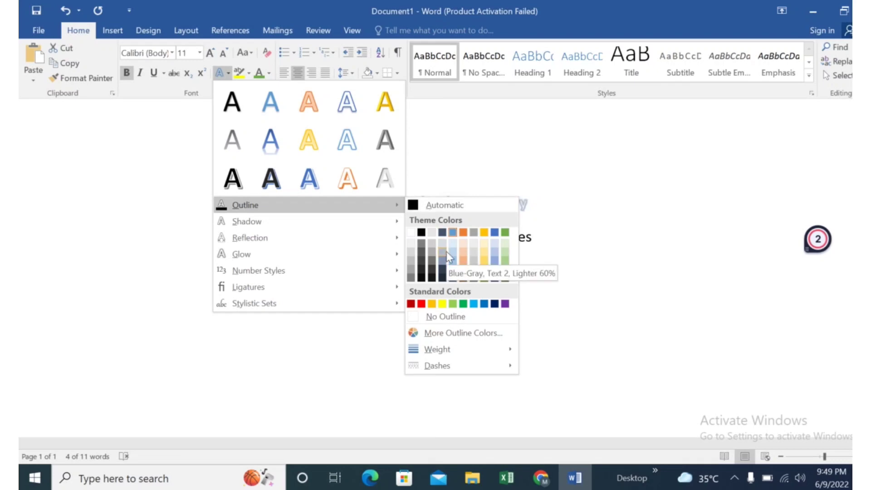
mouse_move(370, 226)
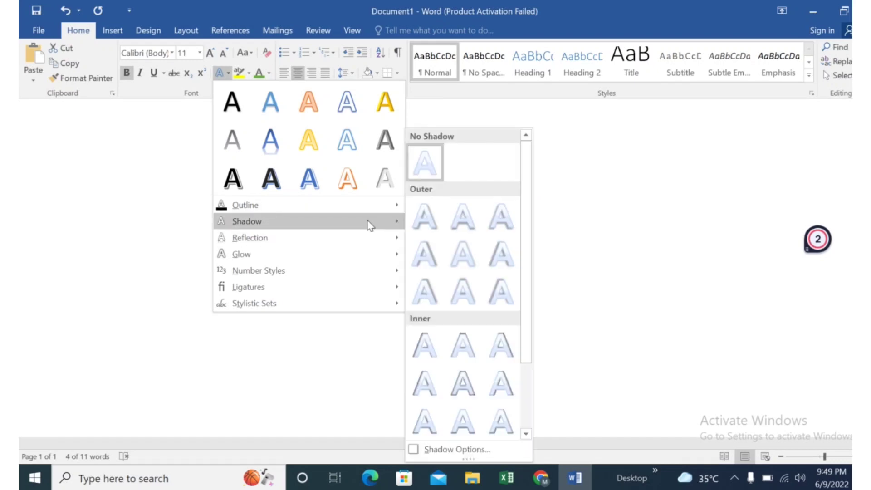
click(457, 344)
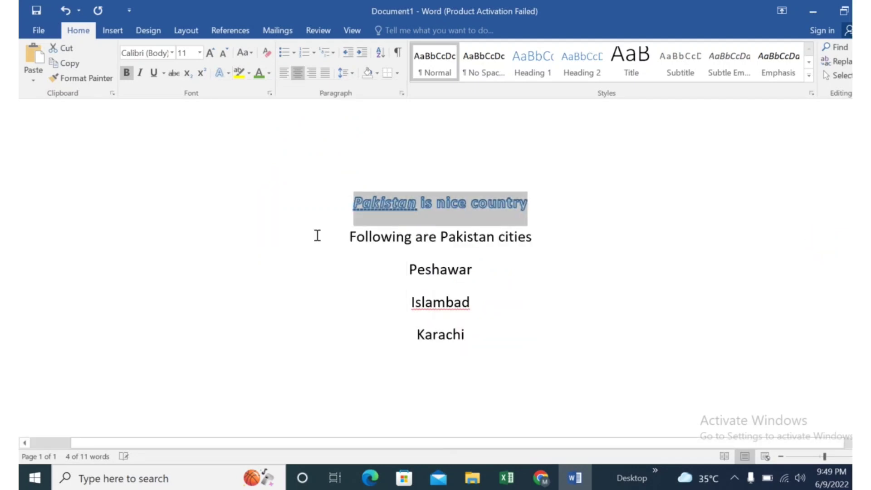
Look through the glow and reflection variations and apply the light-grey preset text effect to the whole first line.
click(220, 73)
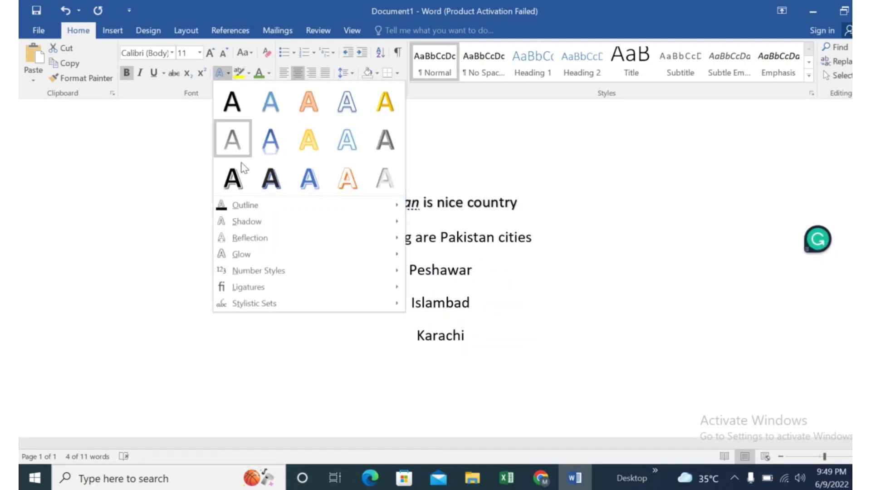
mouse_move(258, 256)
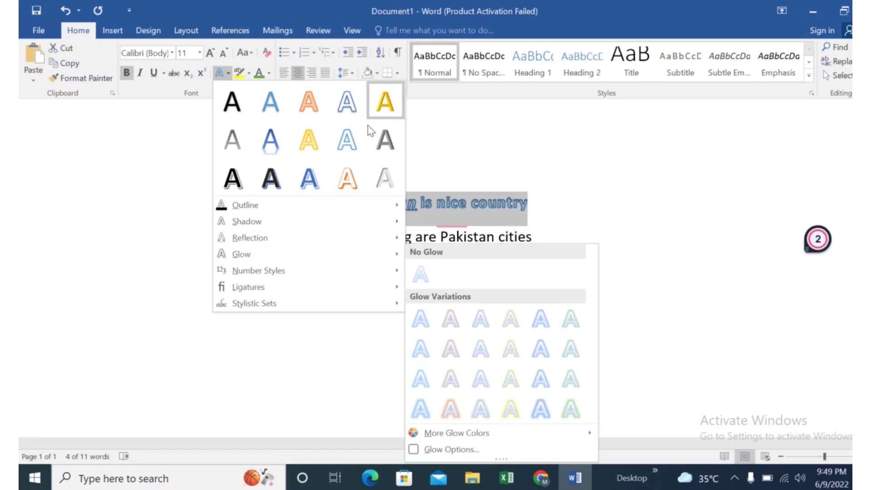
mouse_move(357, 292)
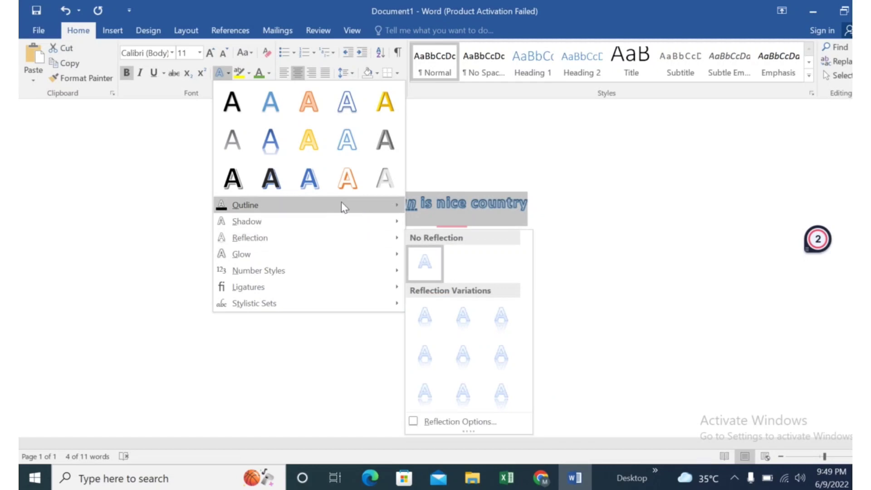
click(385, 177)
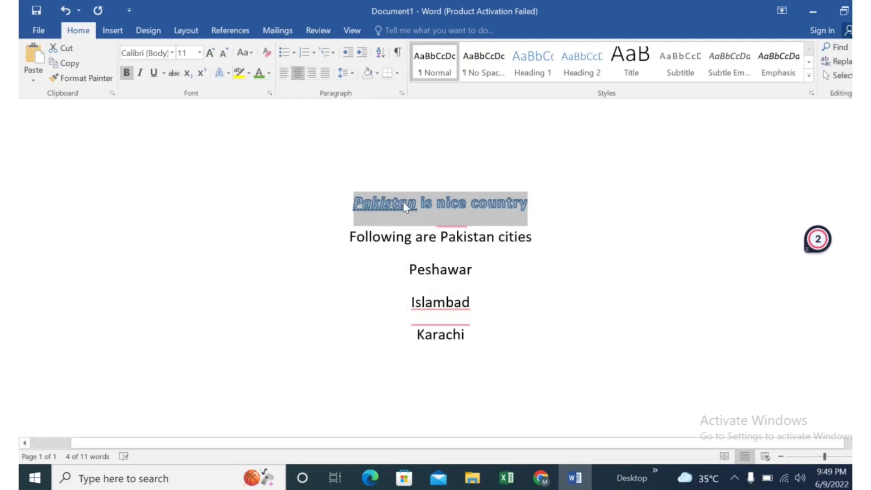
click(362, 177)
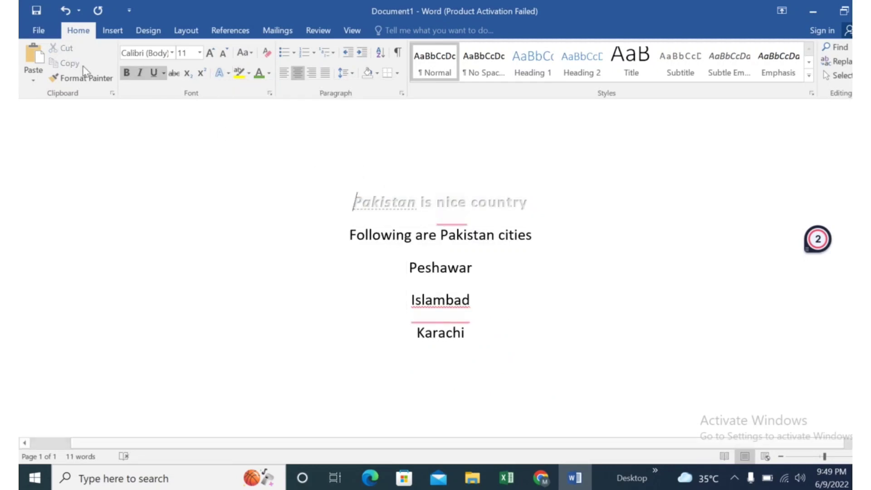
Undo all text effects on the first line, try Redo, and undo once more to return to plain black text.
click(66, 10)
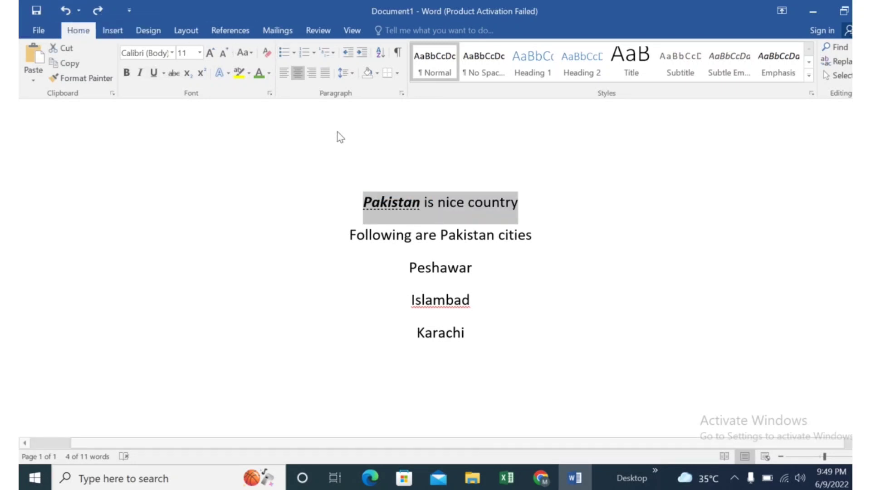
click(179, 129)
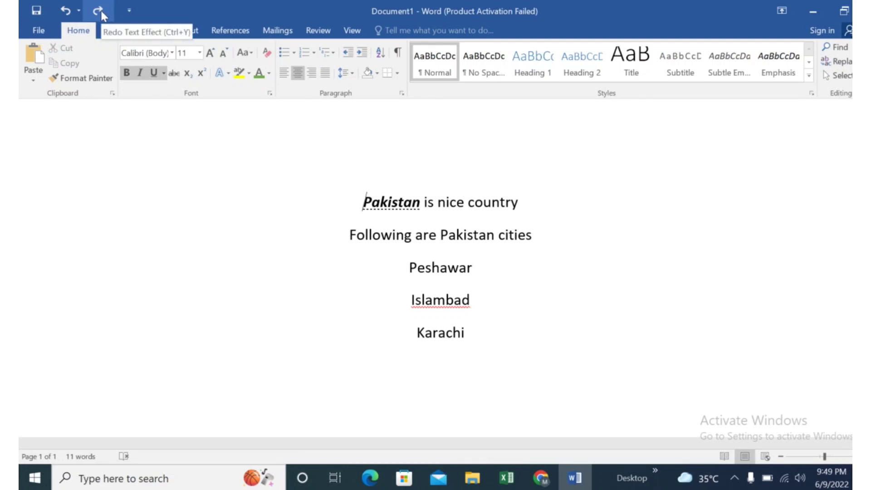
click(99, 10)
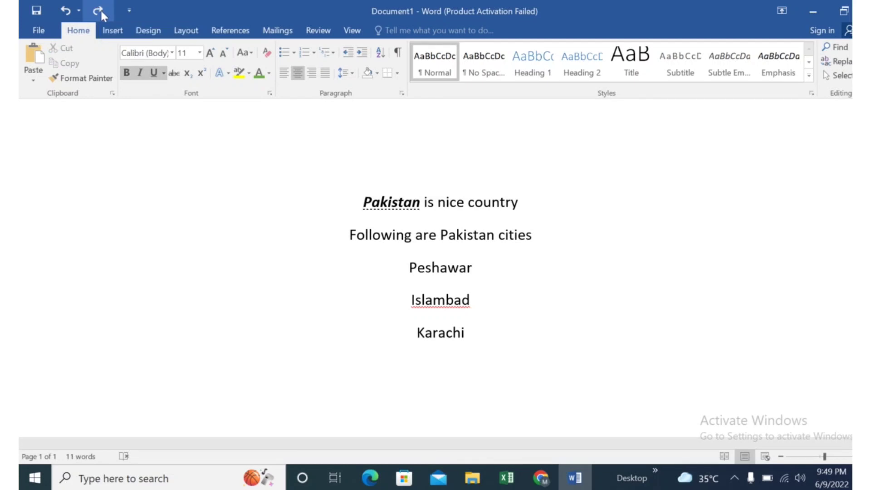
click(66, 11)
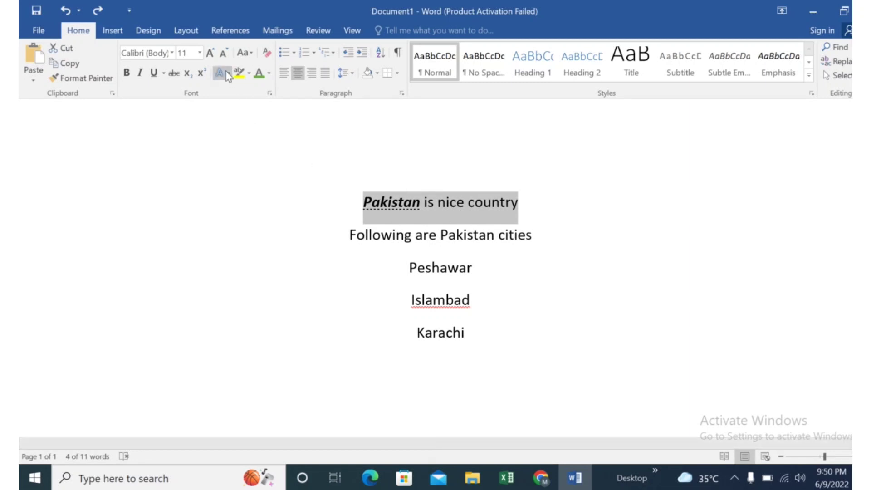
Highlight the word "Pakistan" in the first line with dark blue.
click(371, 201)
drag(373, 202, 427, 202)
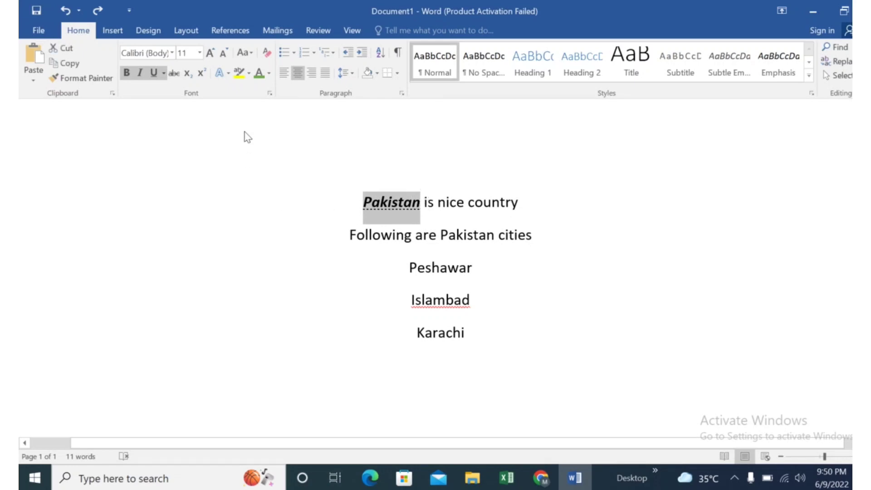
click(249, 73)
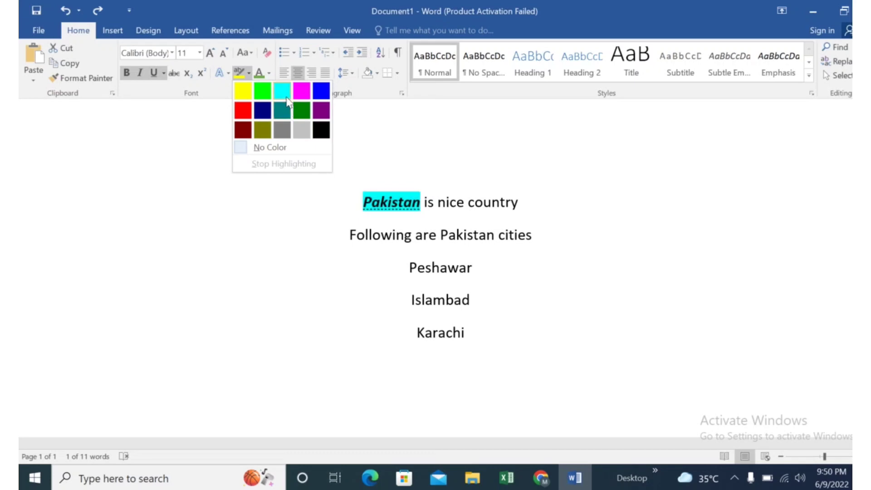
click(262, 110)
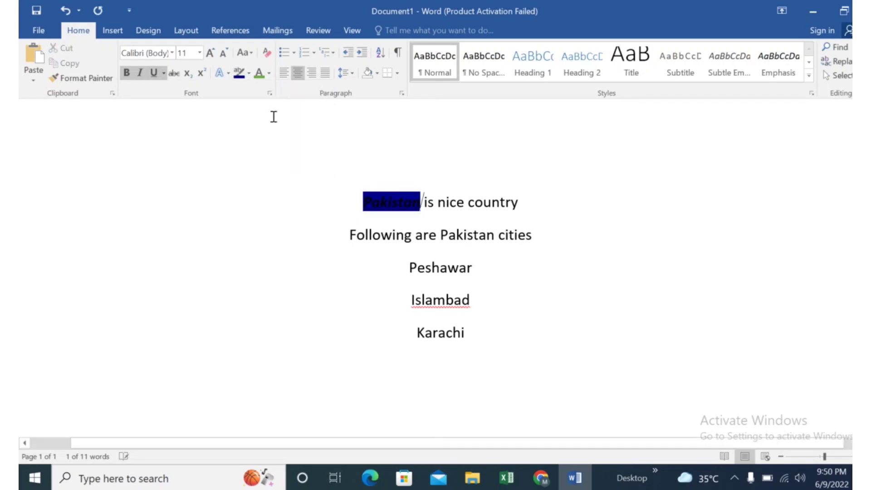
Set the font colour of the highlighted "Pakistan" to Automatic, and undo both the colour and the highlight.
click(269, 75)
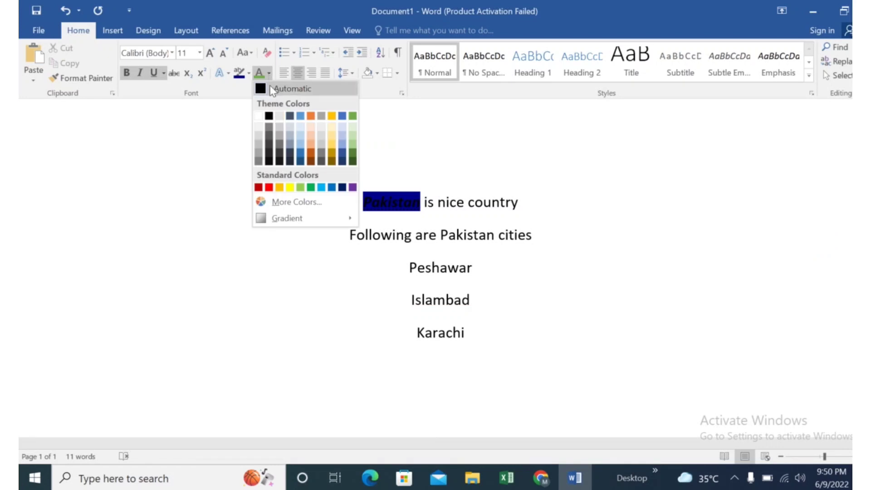
click(272, 90)
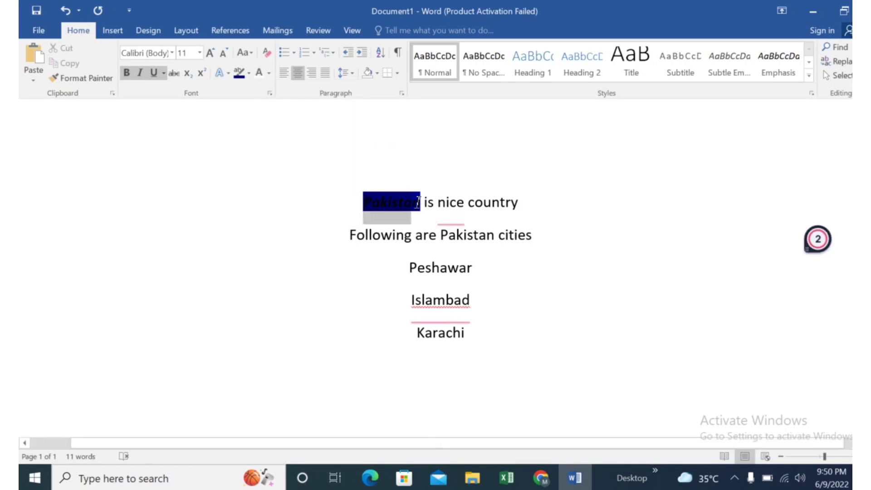
drag(418, 202, 426, 203)
click(262, 76)
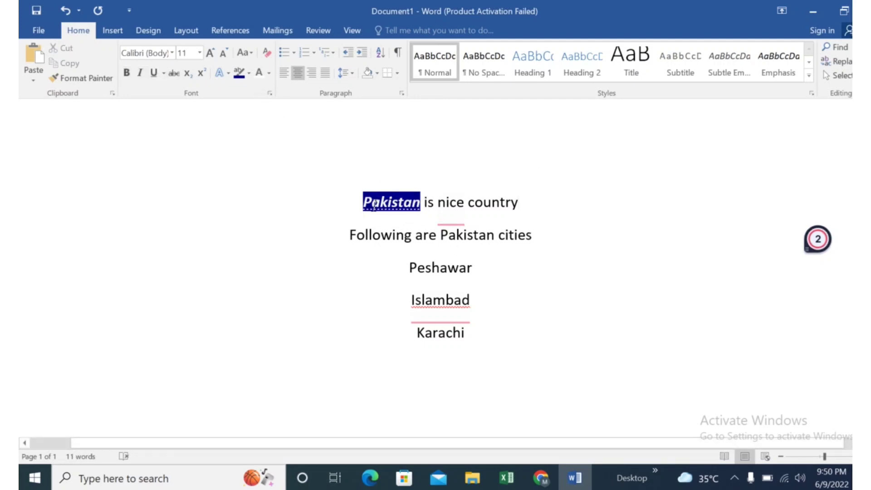
click(66, 11)
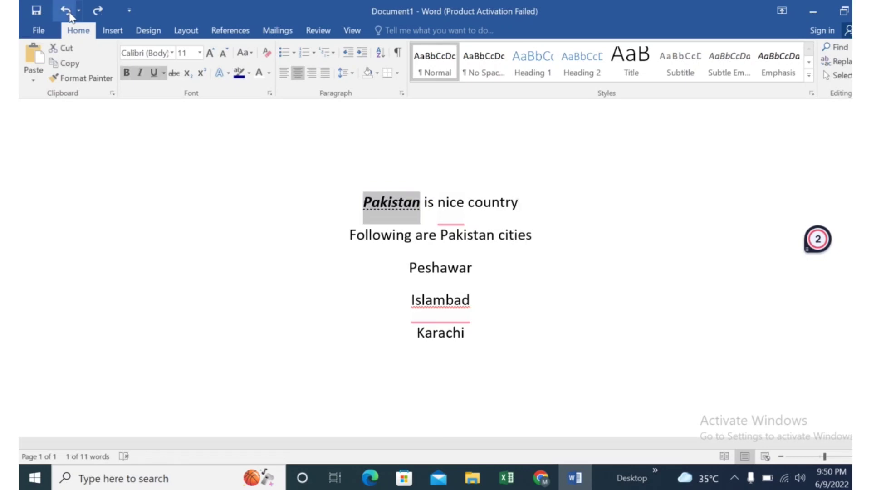
click(531, 217)
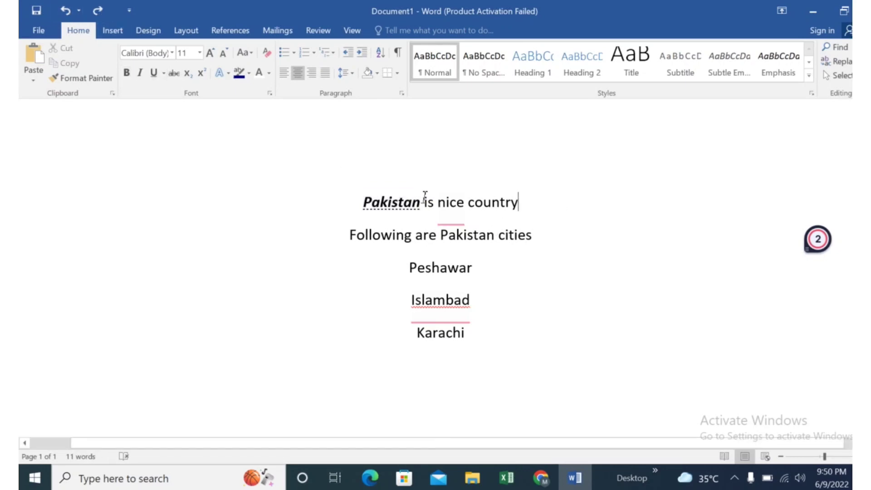
drag(384, 202, 498, 200)
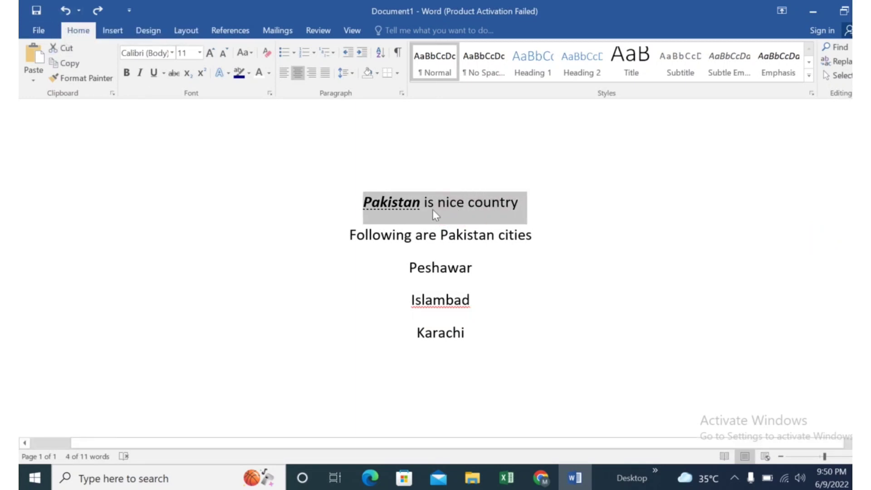
click(517, 232)
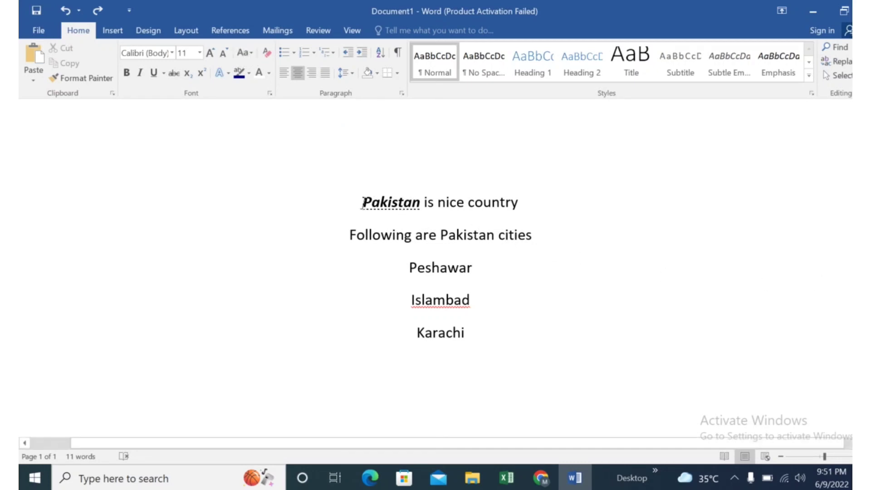
drag(363, 202, 511, 203)
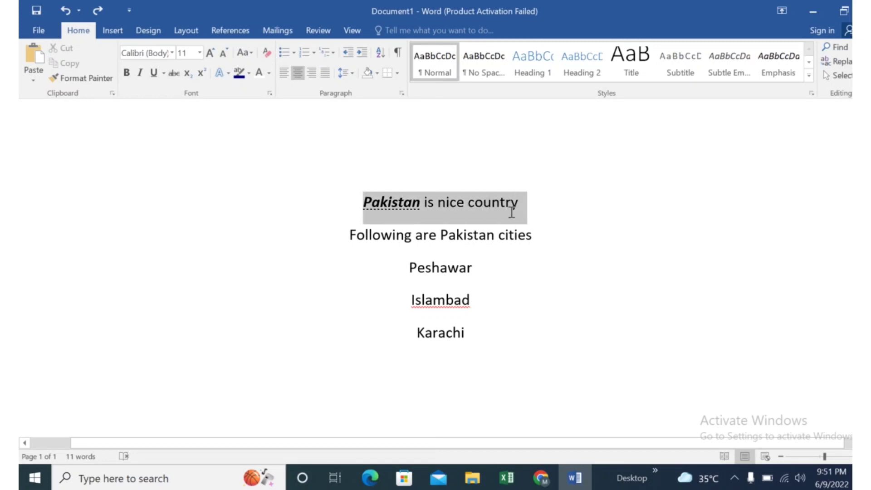
drag(511, 212, 512, 213)
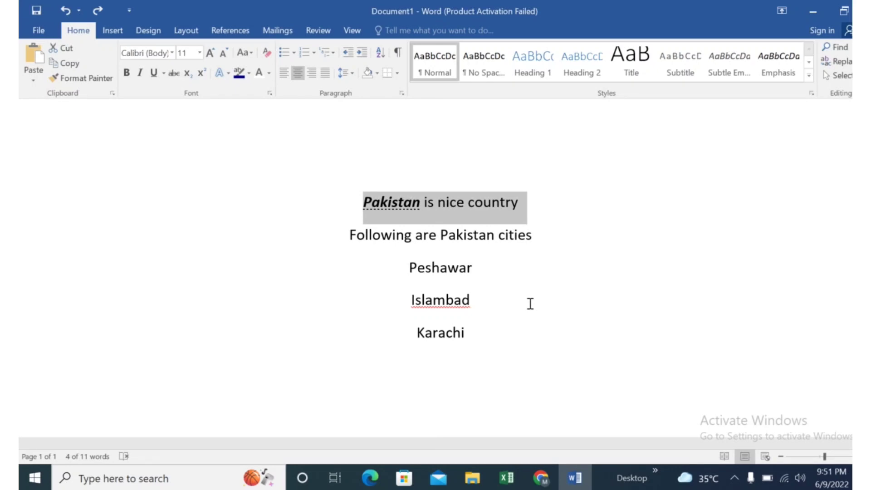
click(373, 203)
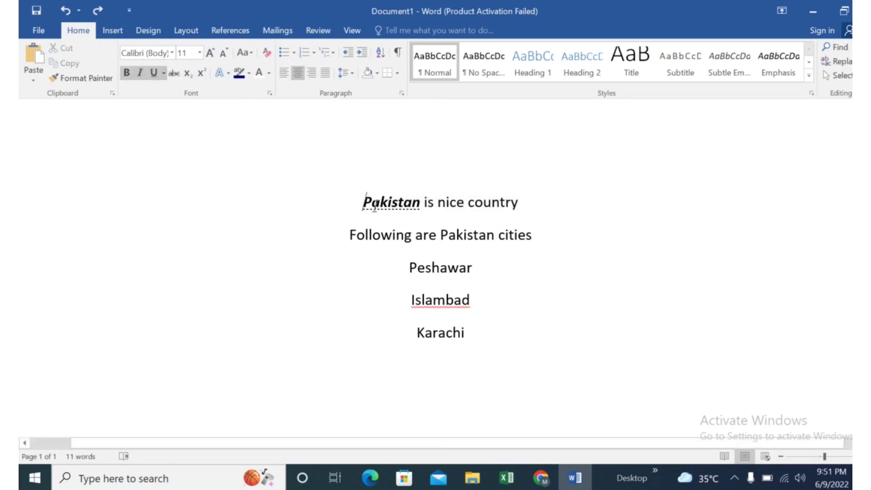
double_click(372, 203)
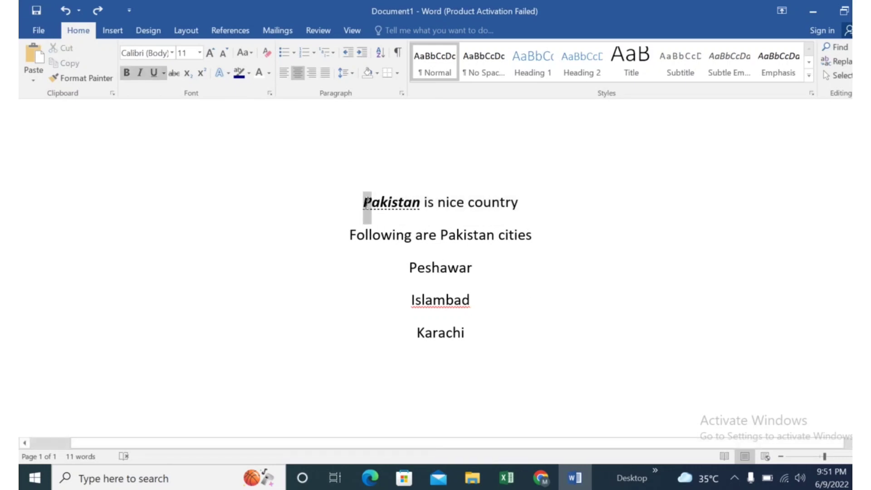
click(383, 201)
drag(382, 203, 424, 203)
click(414, 211)
click(392, 235)
drag(372, 202, 402, 204)
click(378, 208)
drag(364, 200, 380, 202)
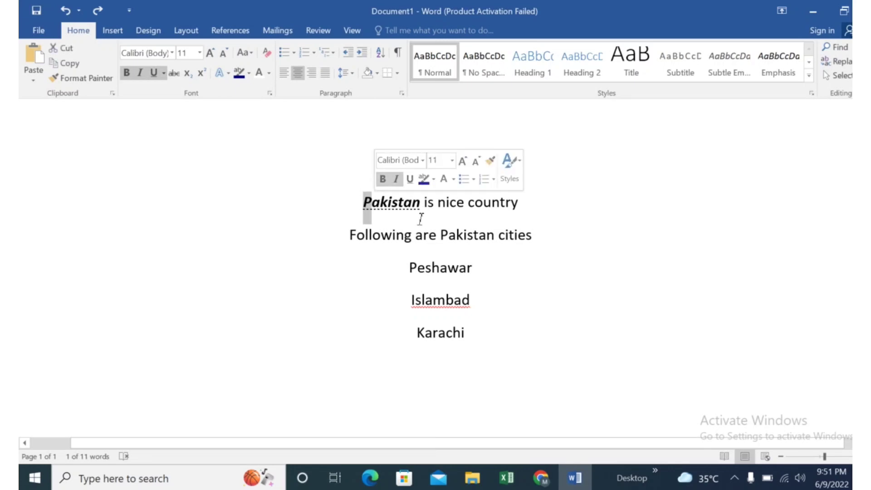
click(400, 203)
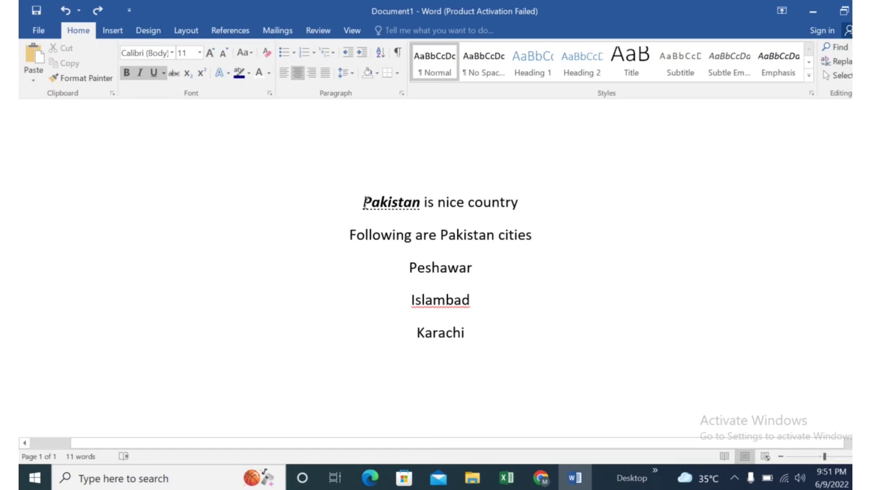
Change the case of the whole first line, "Pakistan is nice country", to Sentence case.
drag(366, 200, 492, 205)
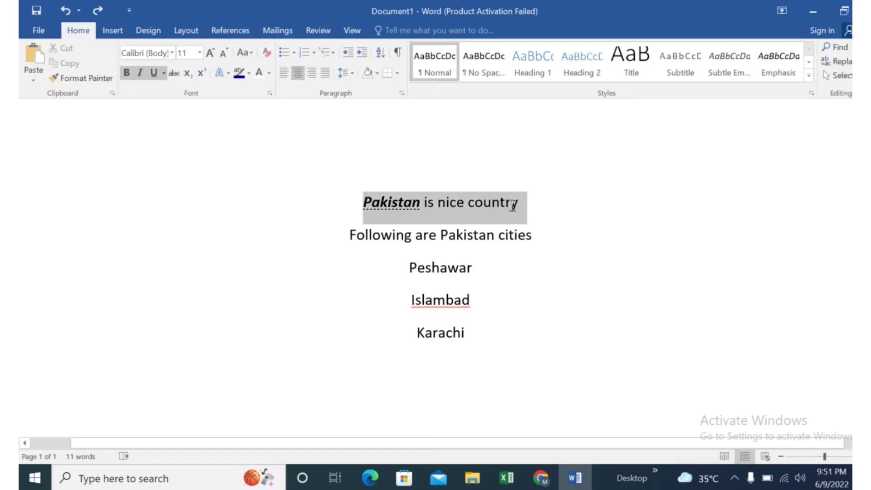
drag(513, 204, 496, 205)
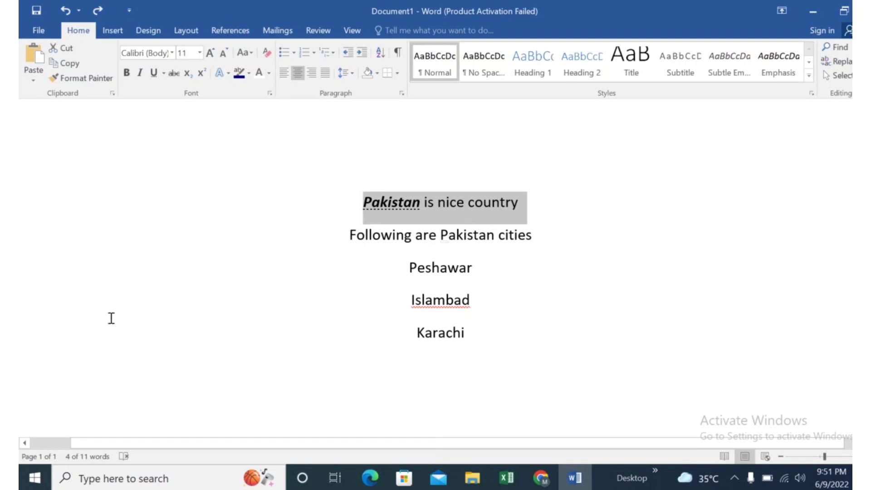
click(252, 53)
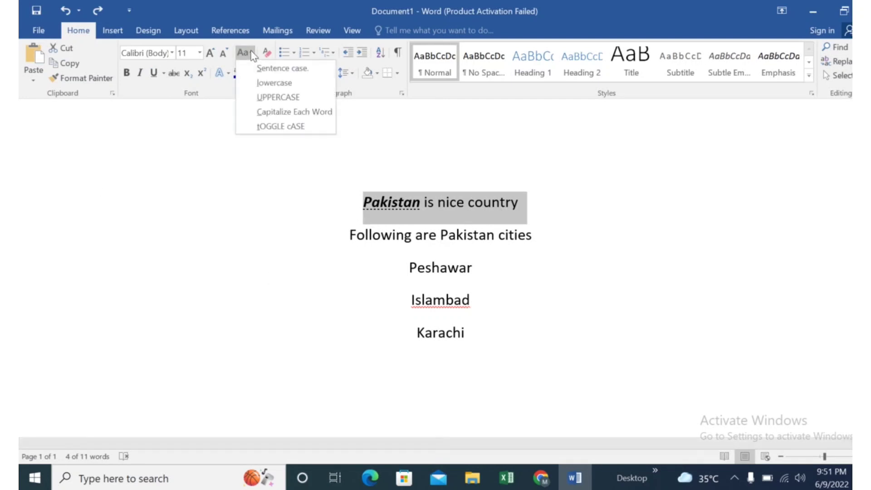
click(277, 70)
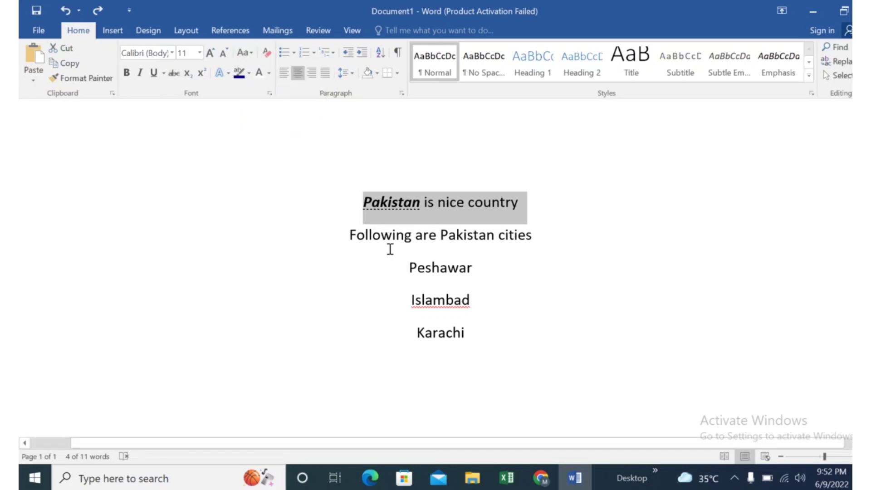
Replace the first letter of "Pakistan" in the first line with lowercase "p" and apply Sentence case to the whole line.
click(364, 266)
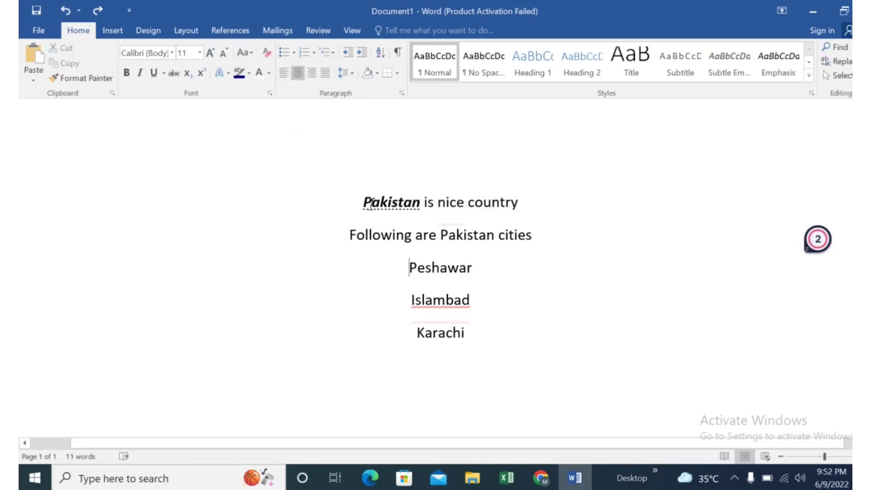
click(373, 204)
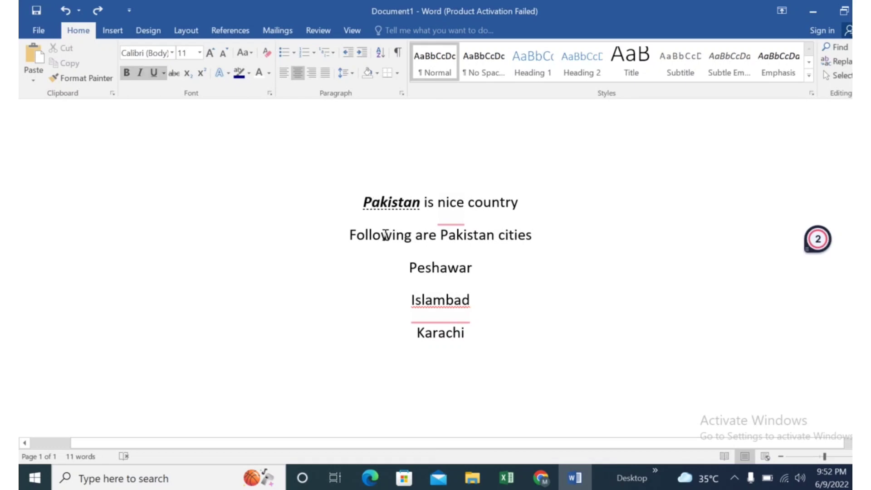
key(BackSpace)
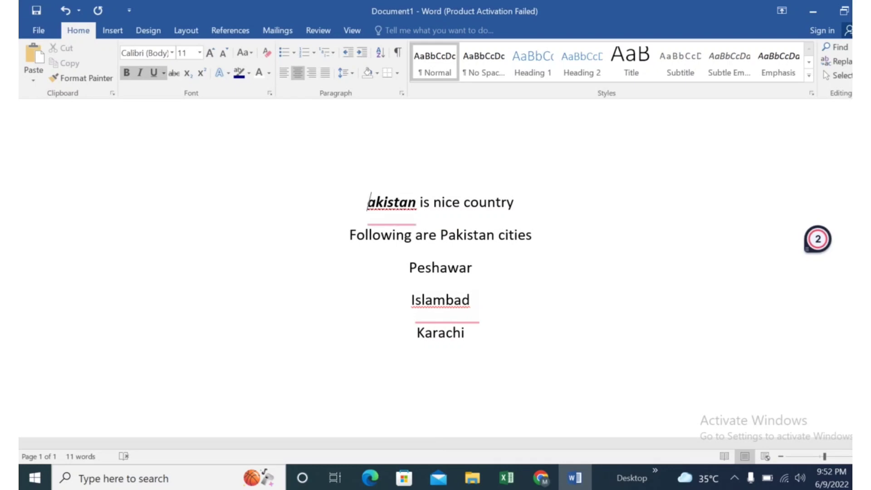
text(p)
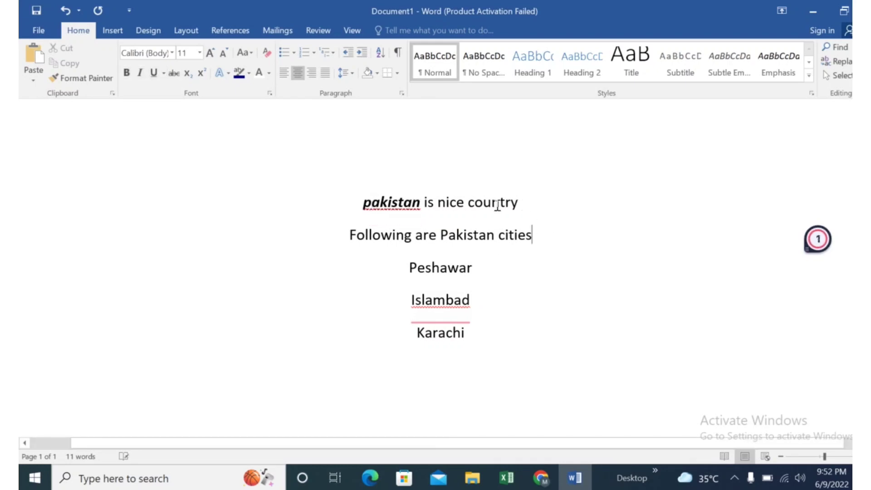
triple_click(380, 209)
click(243, 53)
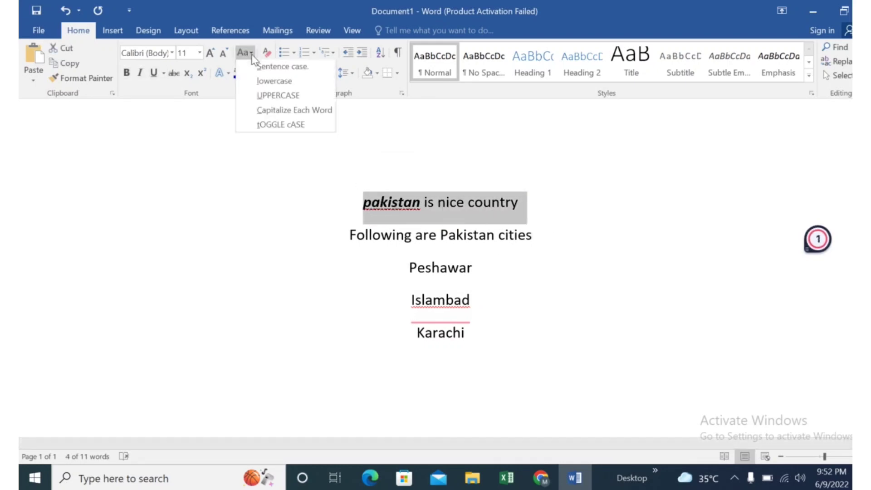
click(257, 69)
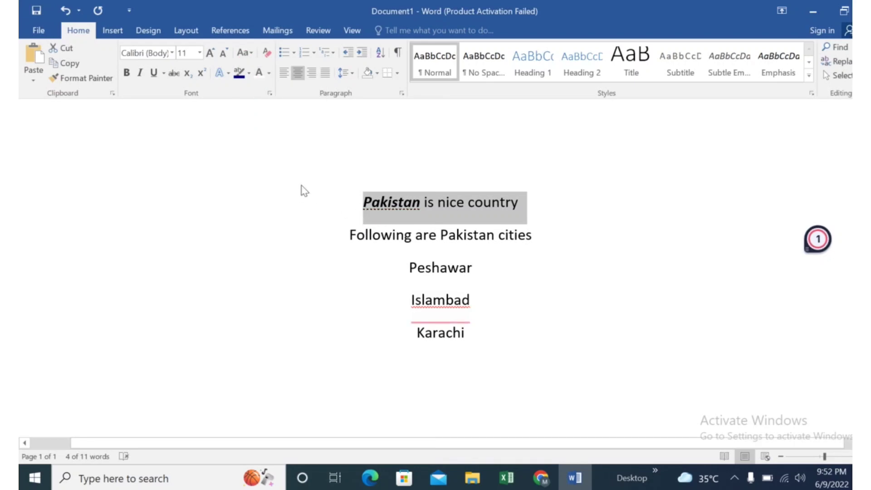
Change the case of the whole first line to lowercase.
click(251, 53)
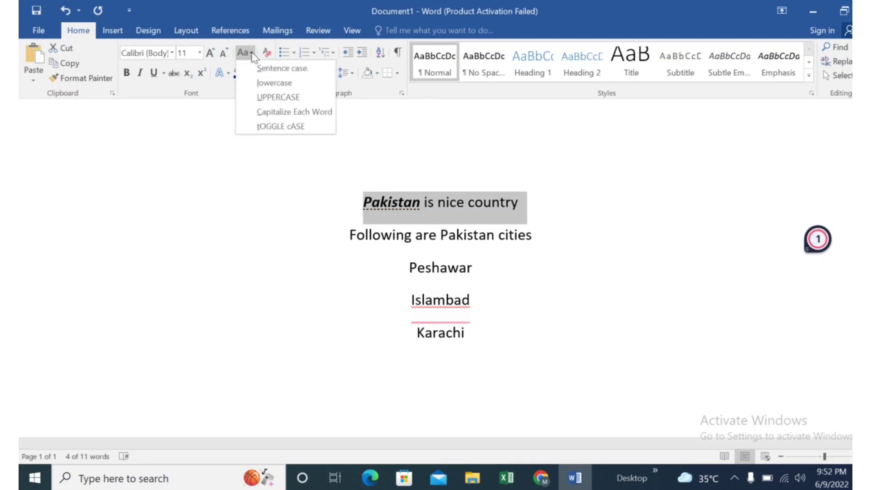
click(261, 84)
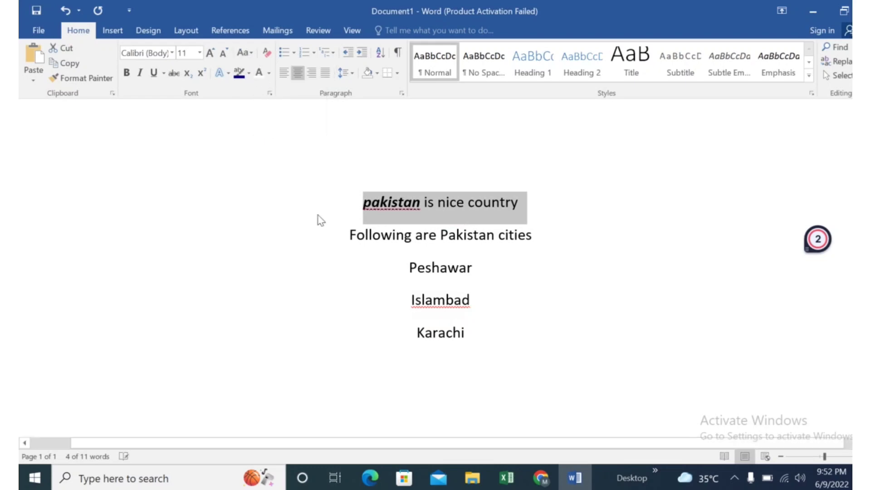
click(358, 204)
click(350, 209)
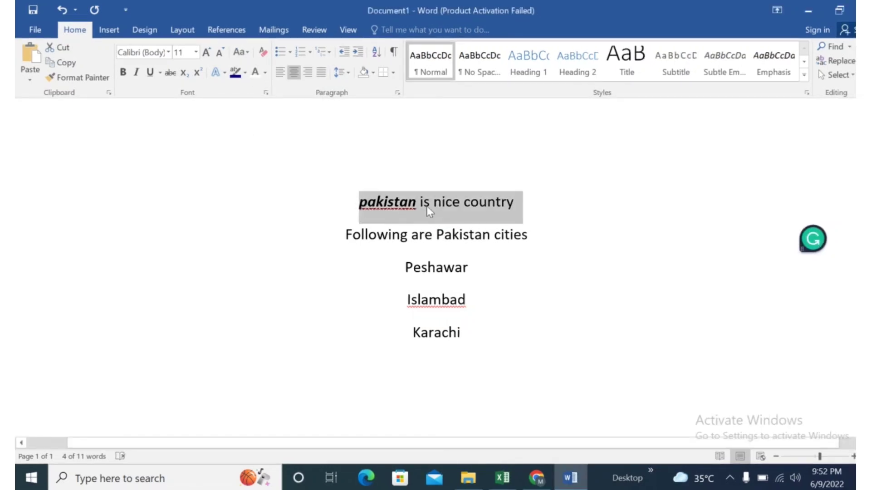
Change the first line to UPPERCASE, and follow it with Capitalize Each Word.
click(240, 52)
click(261, 101)
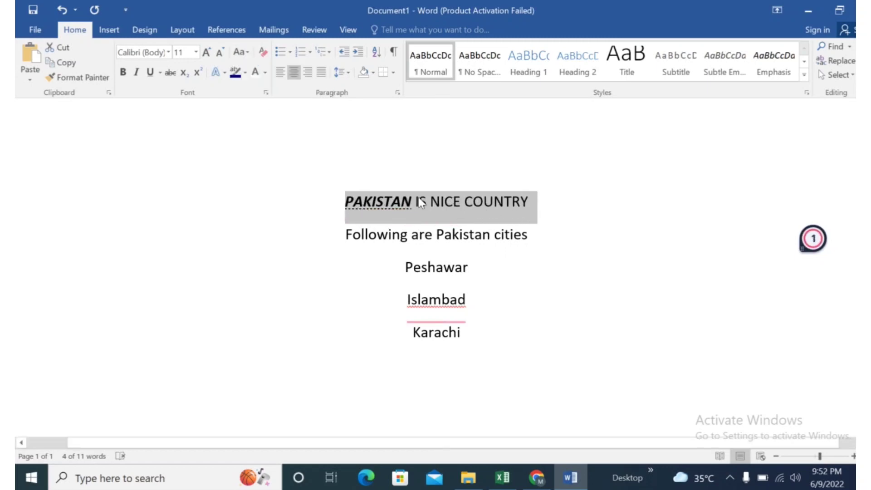
click(248, 54)
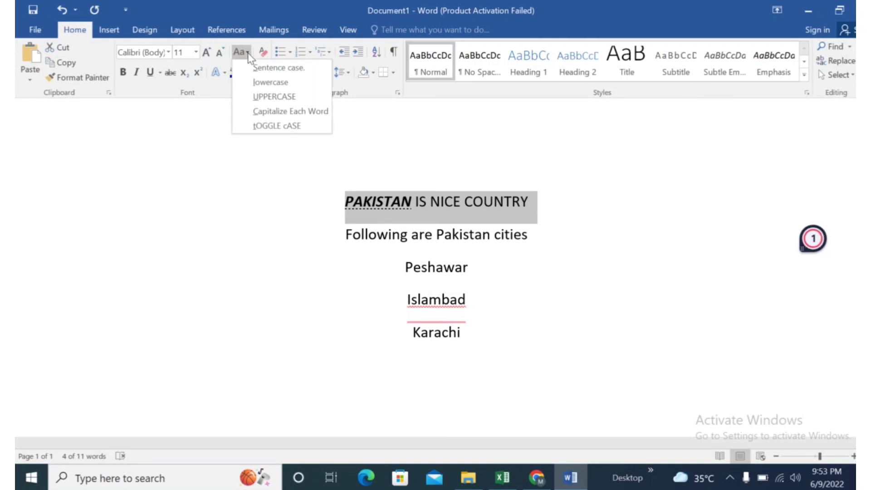
click(295, 111)
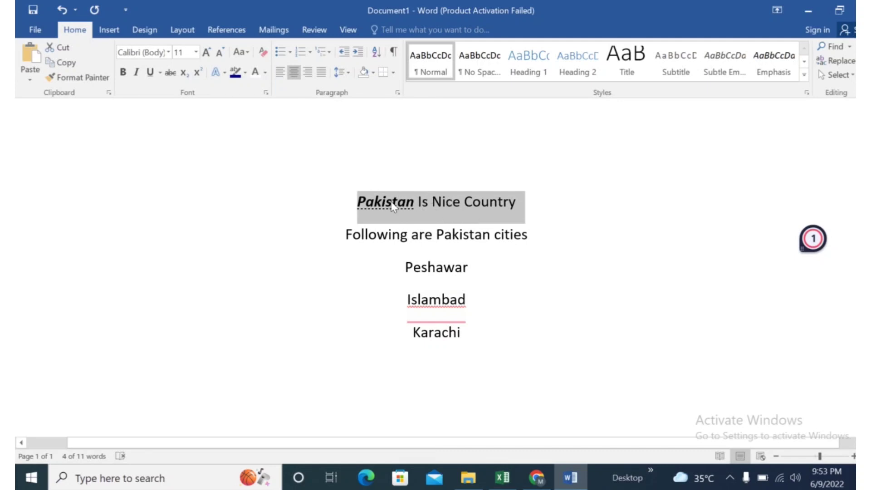
Apply tOGGLE cASE to the first line, and return it to Sentence case.
click(250, 53)
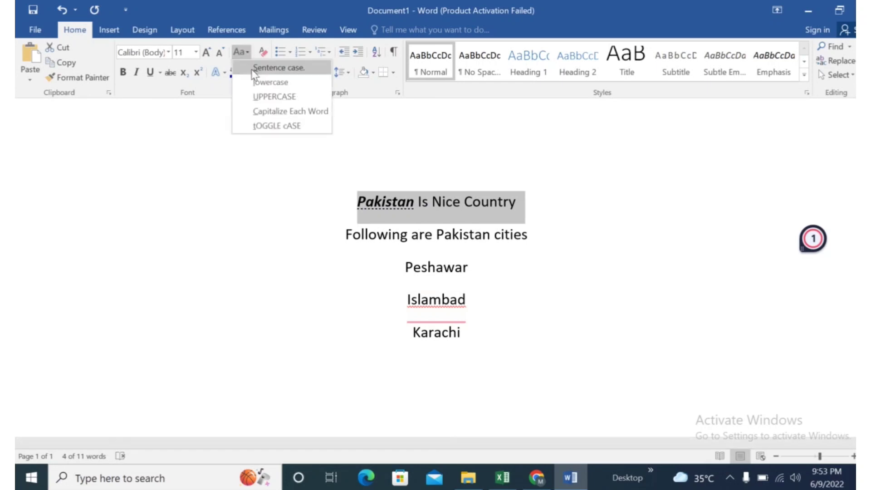
click(277, 126)
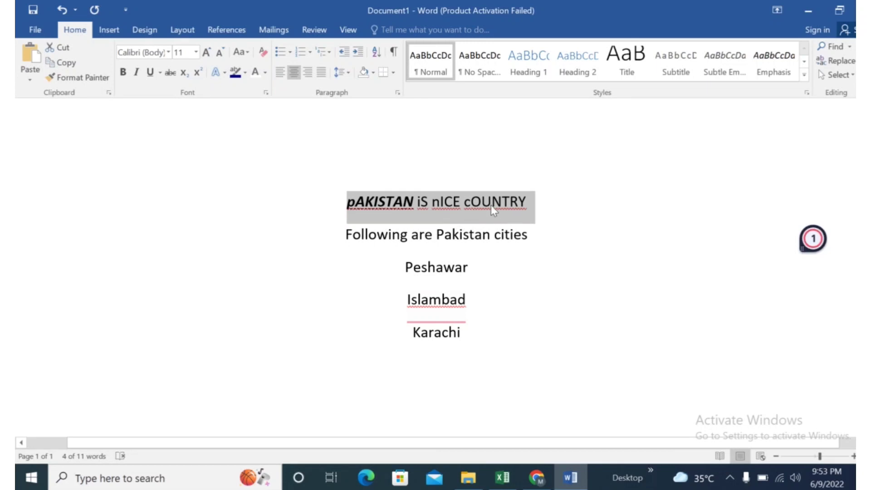
click(241, 52)
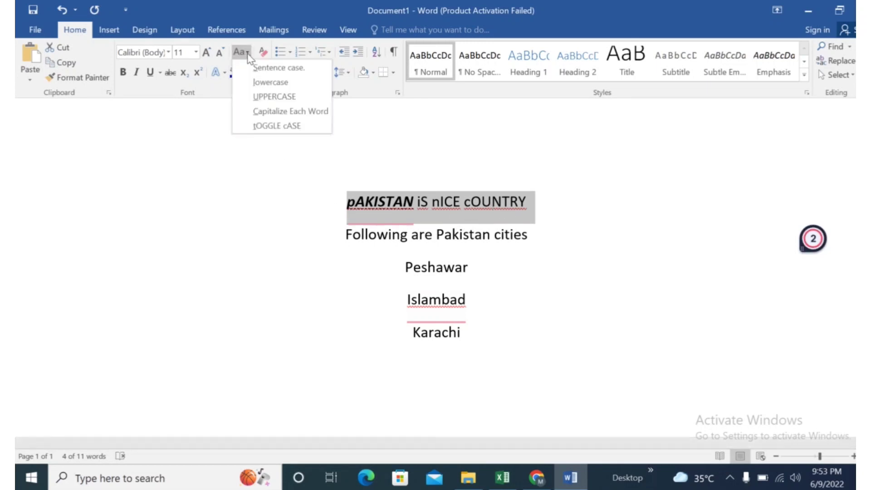
click(264, 66)
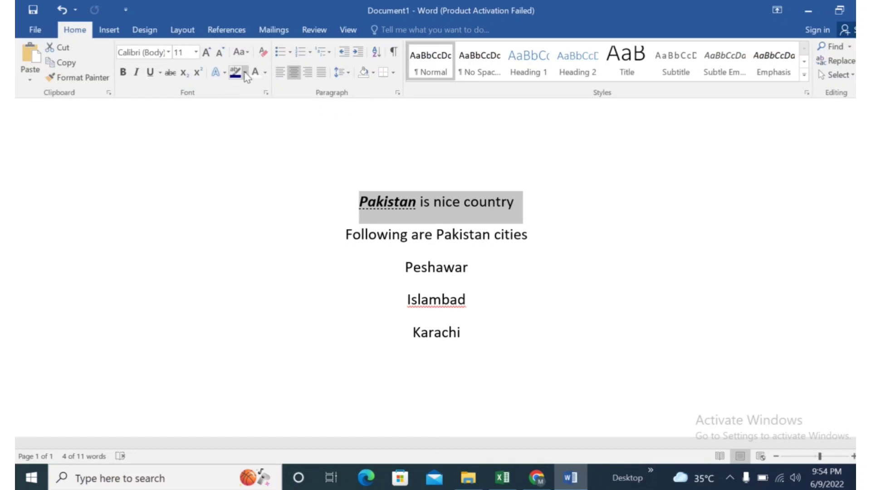
Highlight the whole first line, "Pakistan is nice country", with dark blue and clear the selection.
key(ctrl+z)
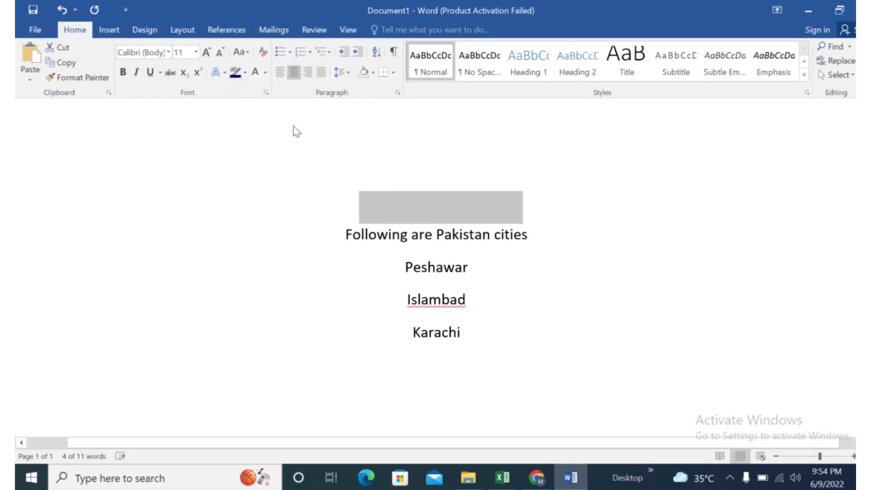
key(ctrl+y)
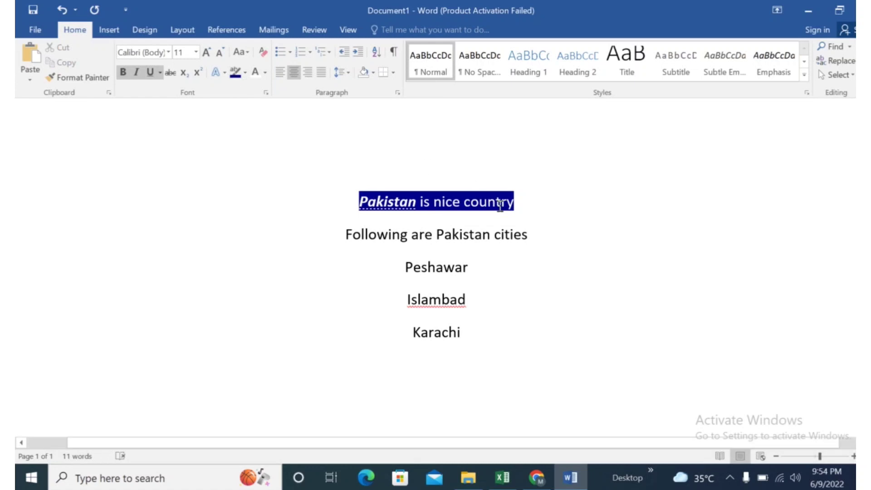
drag(515, 202, 359, 202)
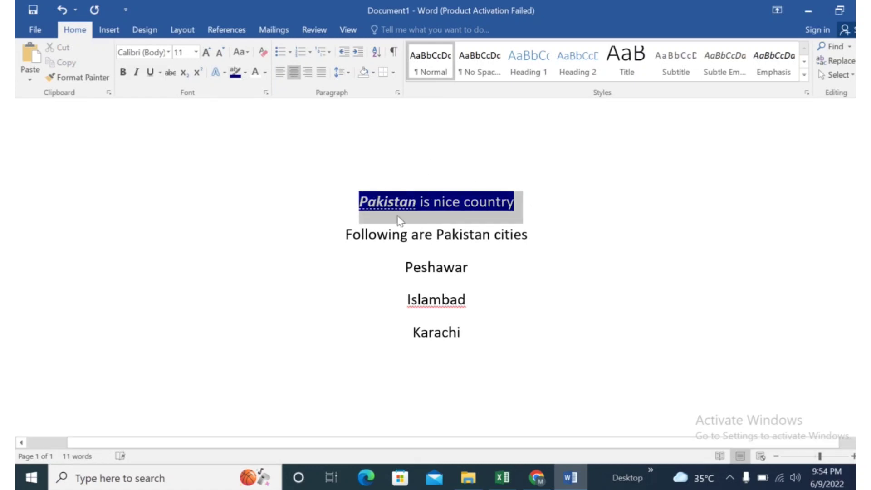
click(517, 250)
click(404, 284)
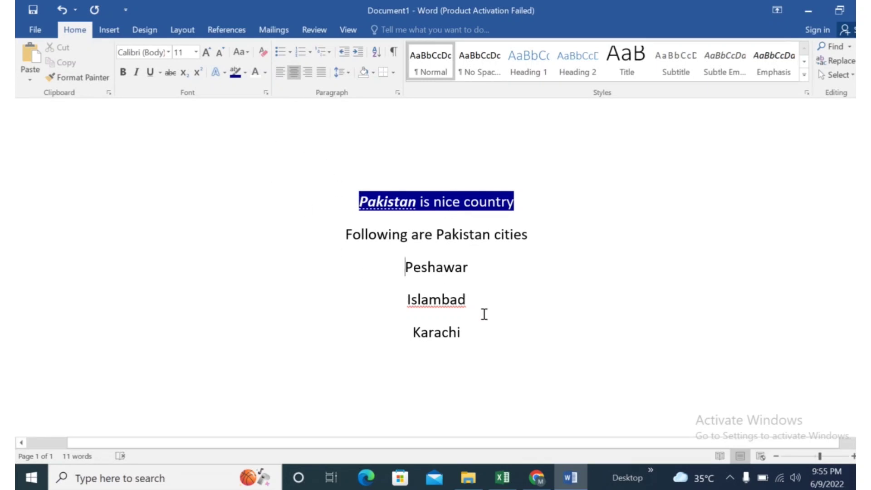
Right-align all the text, from the first line down to "Karachi".
click(289, 52)
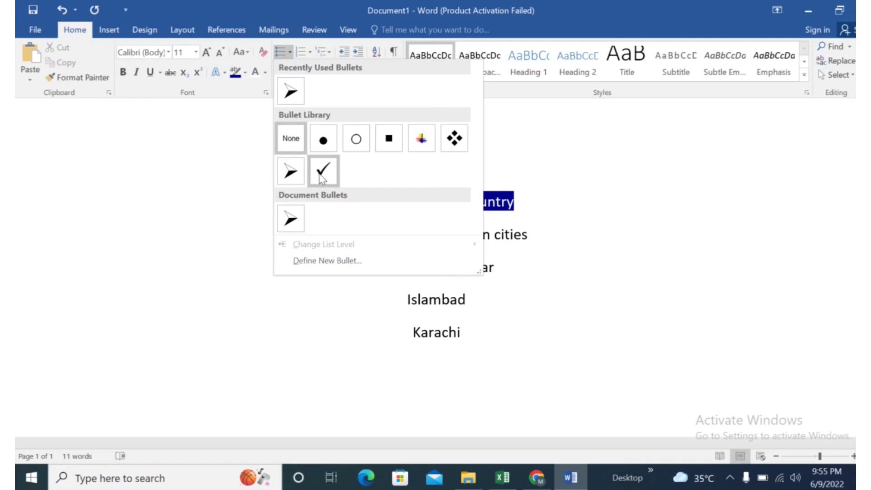
key(Escape)
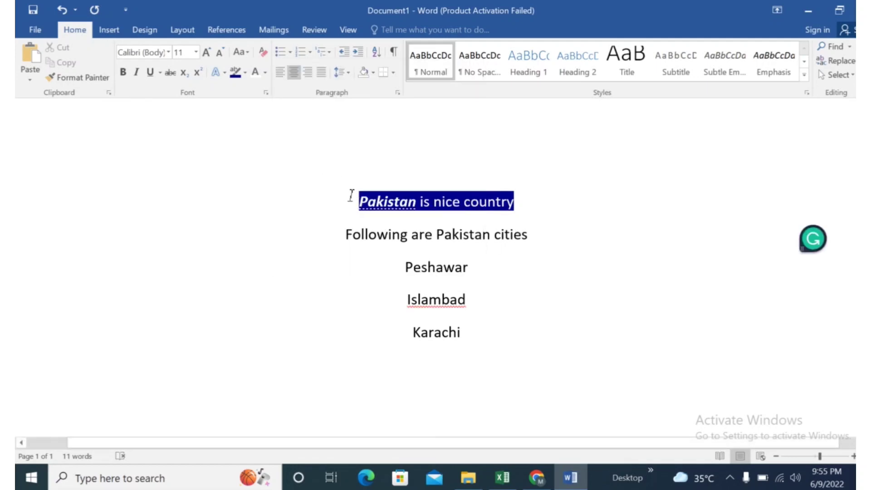
drag(352, 195, 465, 333)
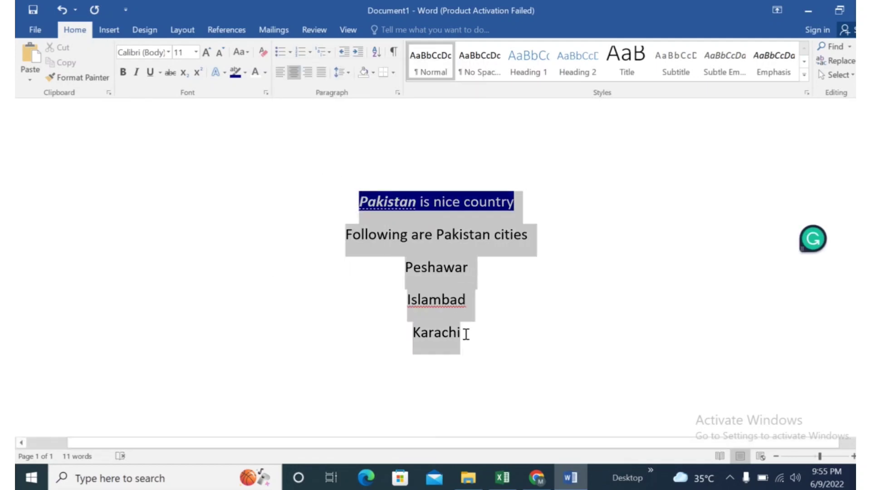
click(310, 73)
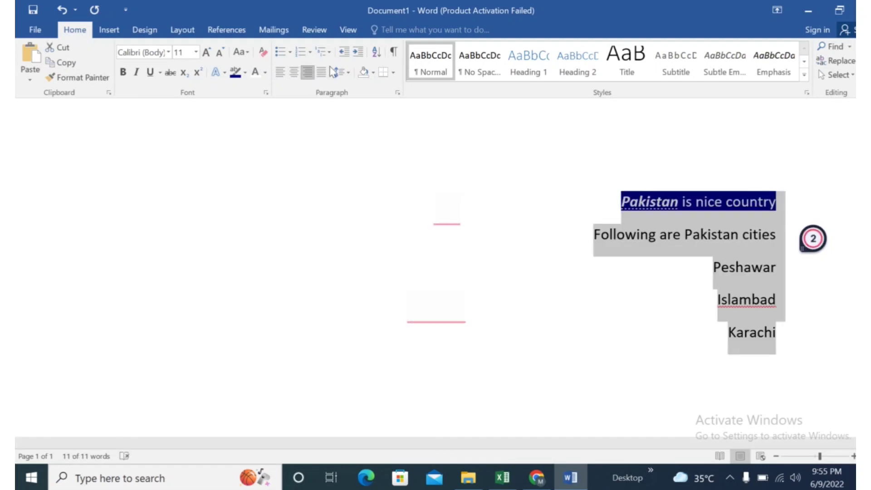
Apply arrow bullets to the Peshawar, Islambad and Karachi lines, and change them to the four-diamond bullet style.
click(290, 53)
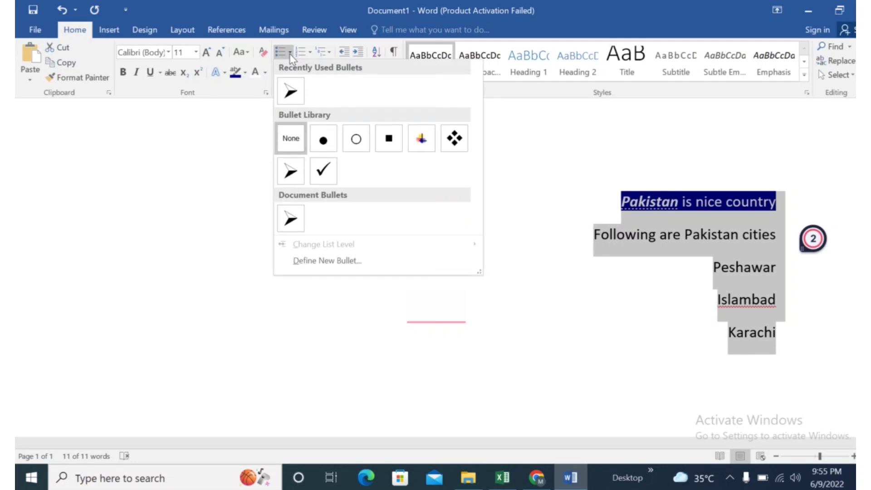
click(593, 329)
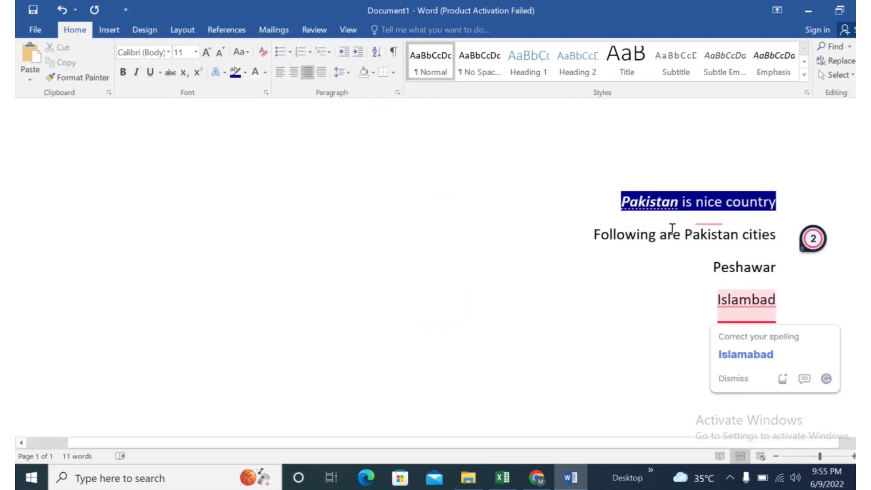
drag(785, 333, 713, 274)
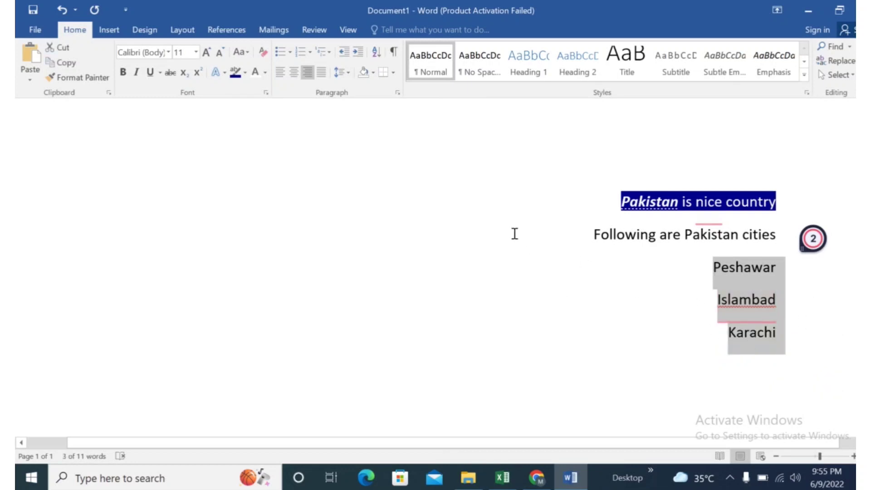
click(290, 53)
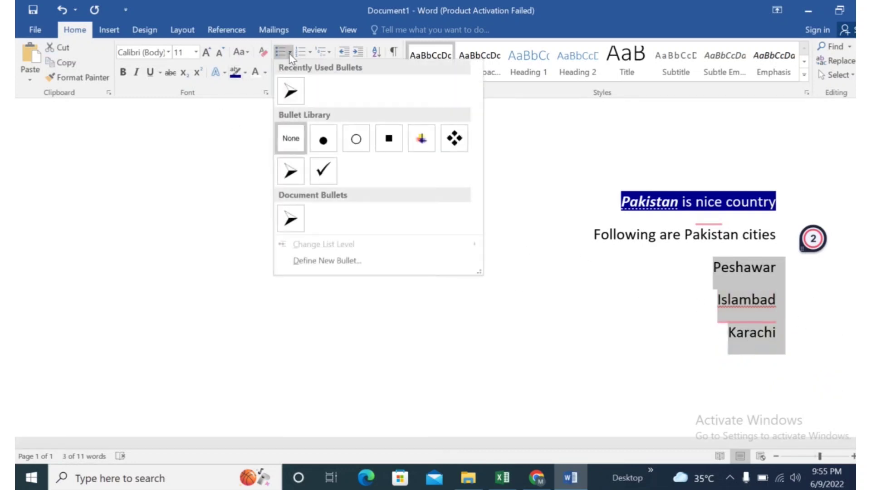
click(295, 92)
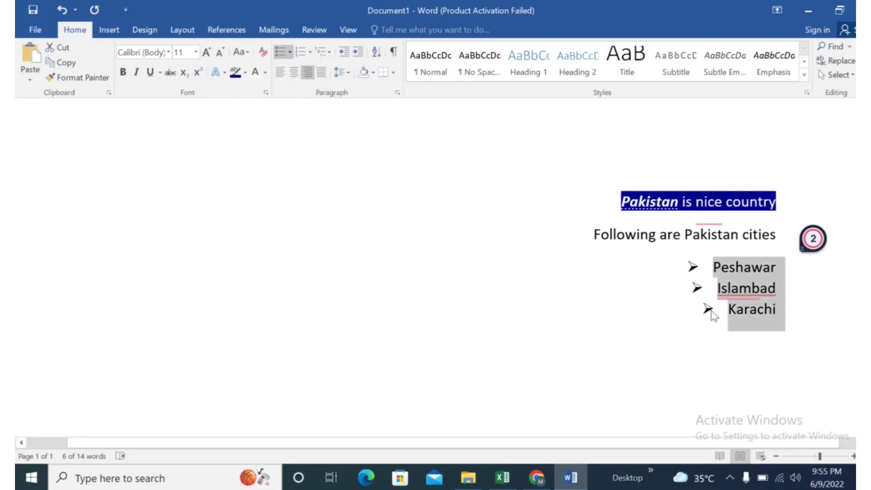
click(290, 53)
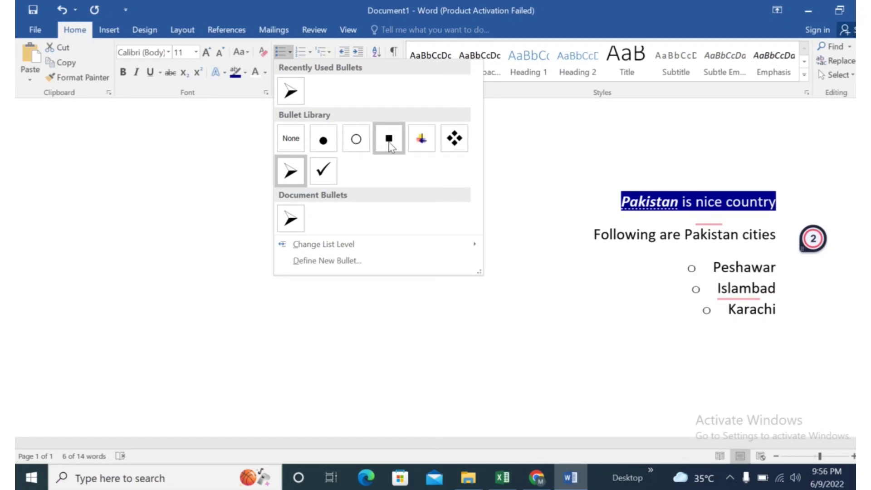
click(455, 138)
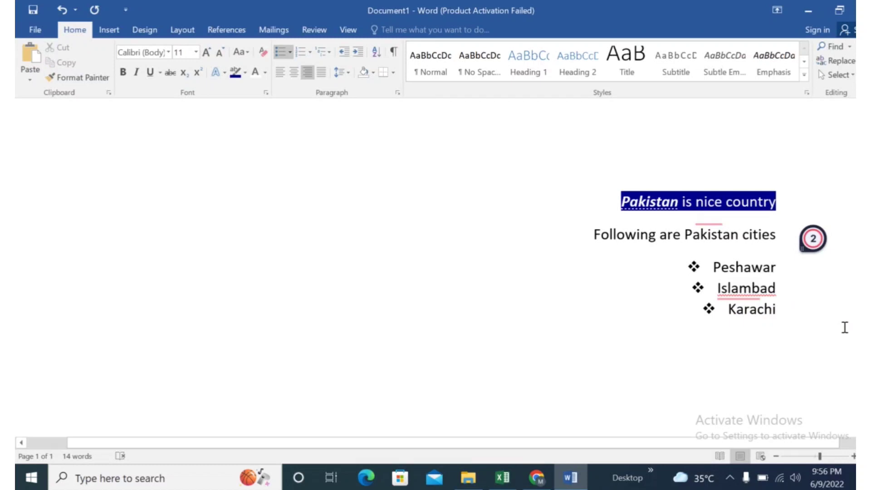
Add two sample bulleted entries below Karachi, "Jhkjh" and "hjhkjhk".
key(Return)
text(jhkjh)
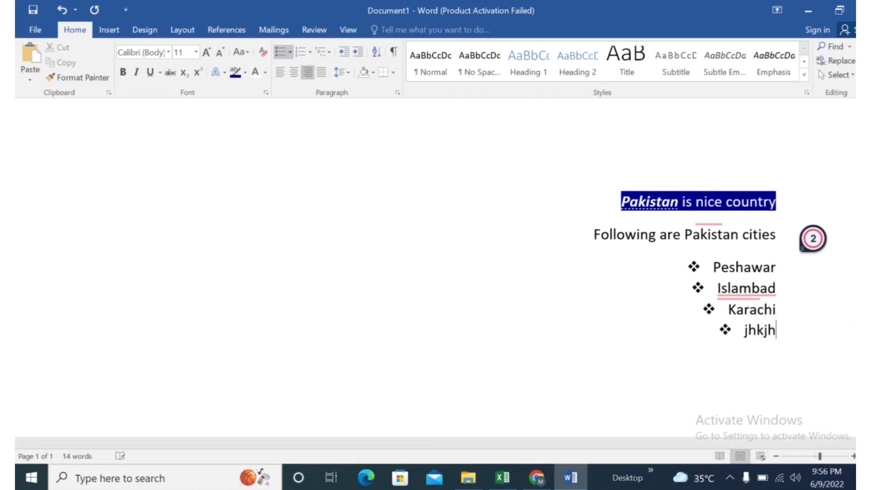
key(Return)
text(hj)
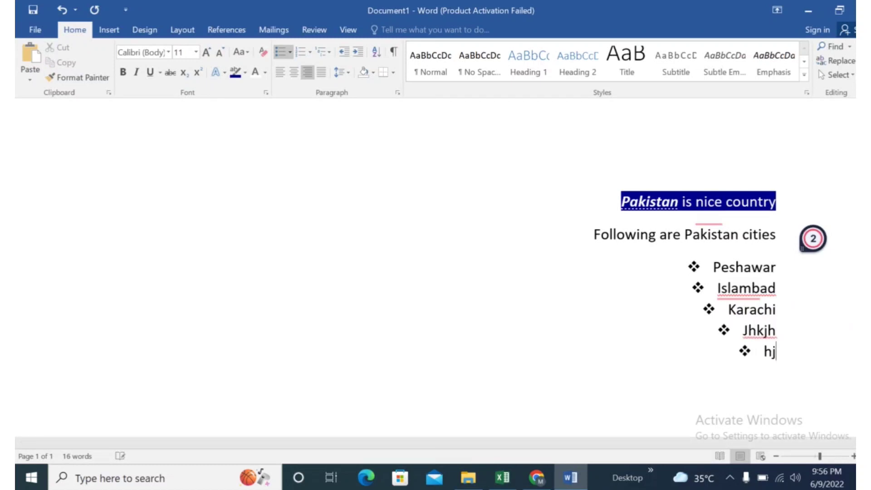
text(hkjhk)
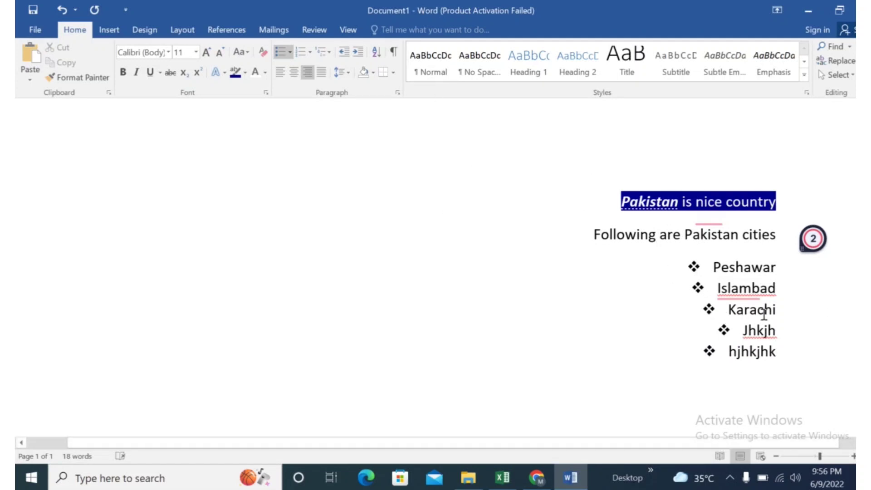
Change the five diamond-bulleted entries from Peshawar to "hjhkjhk" into a numbered list in the 1. 2. 3. format.
drag(782, 347, 711, 272)
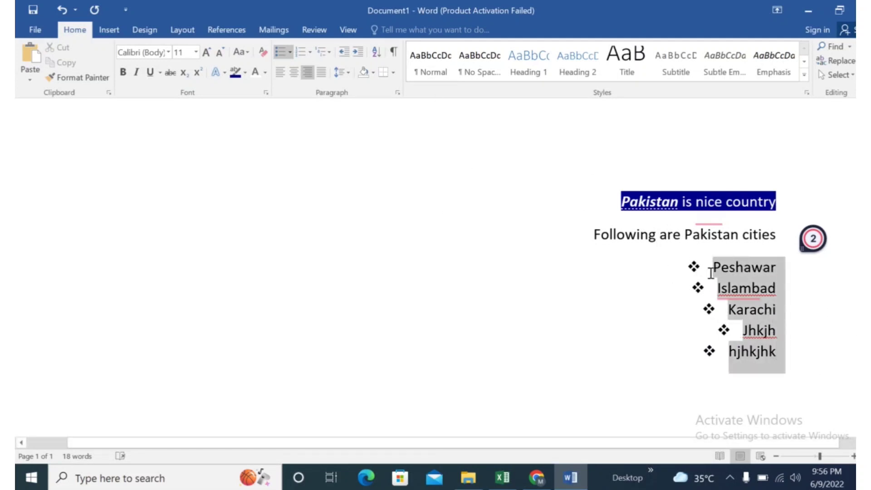
click(290, 53)
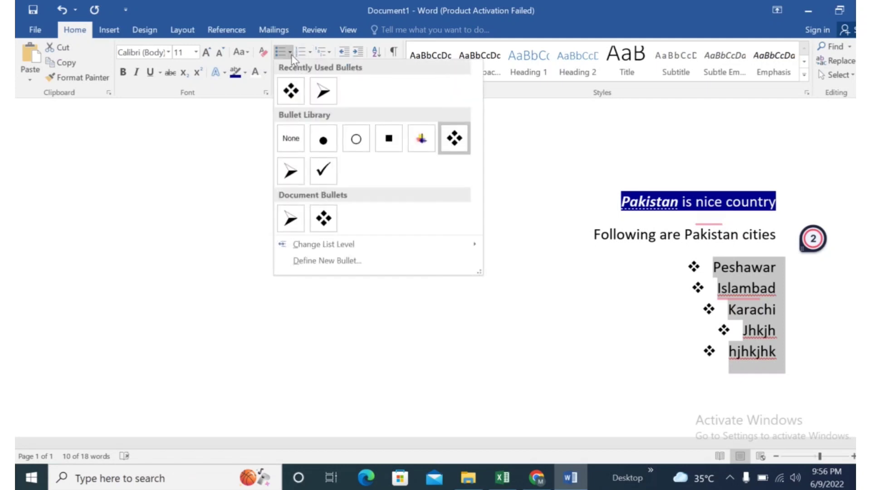
click(311, 53)
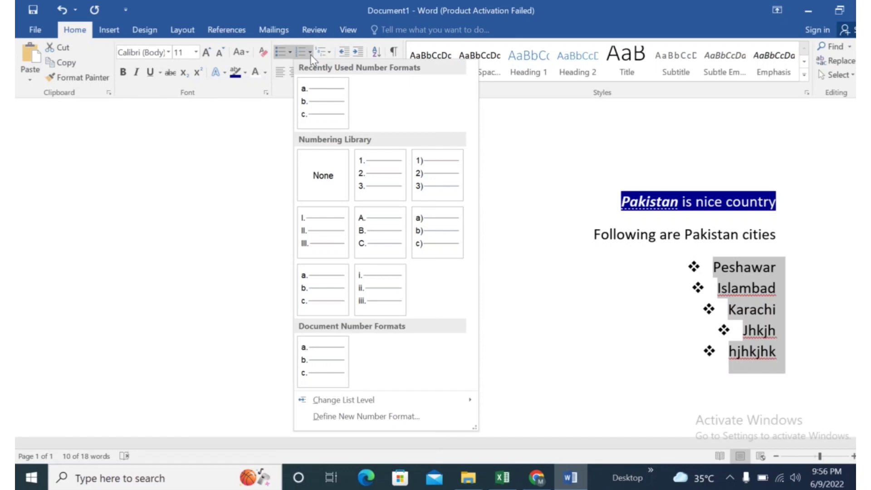
click(380, 182)
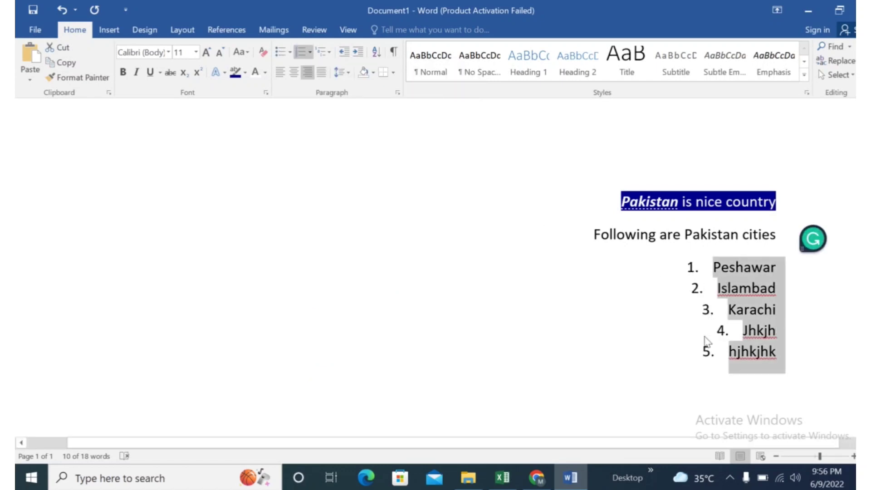
Switch the list's numbering to the A. B. C. format and replace that with the a) b) c) format.
click(311, 54)
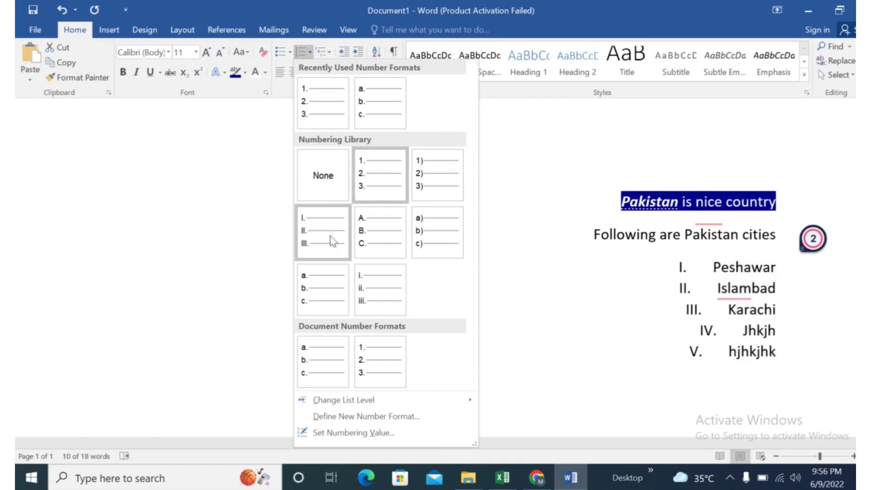
click(393, 242)
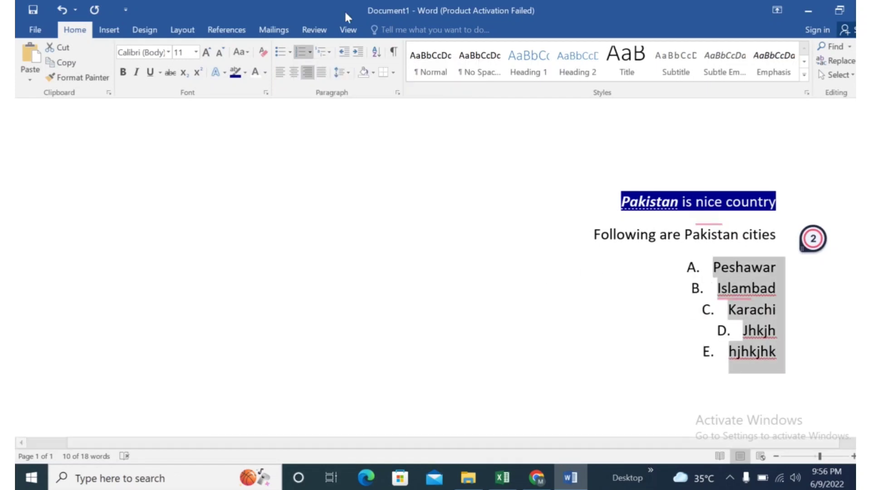
click(309, 53)
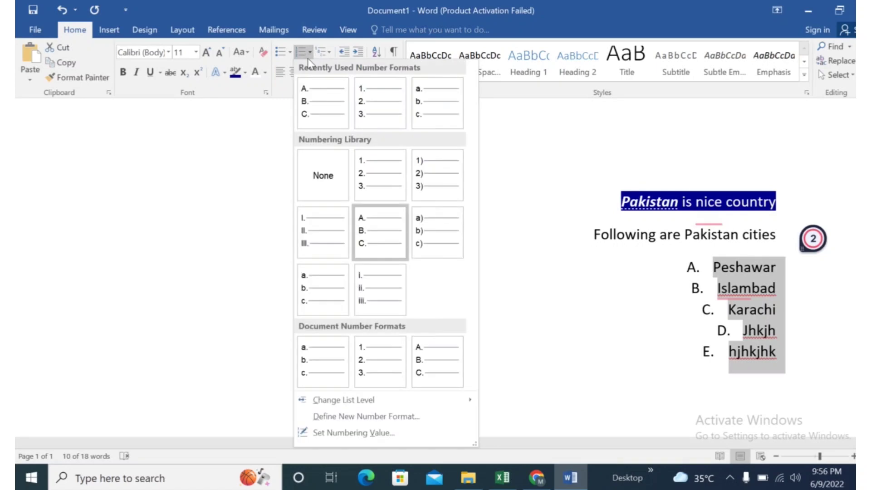
click(437, 233)
click(709, 314)
click(721, 331)
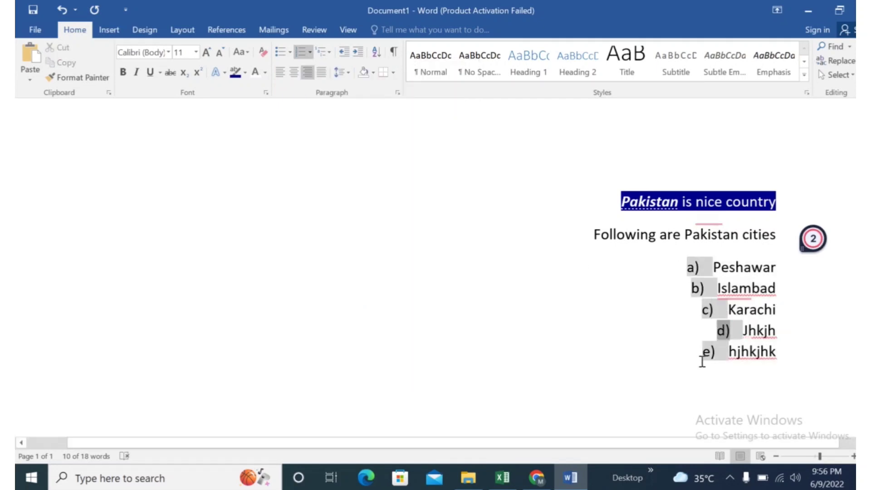
click(706, 356)
Add a sixth entry, "huhuh", at the end of the lettered list.
click(778, 356)
key(Return)
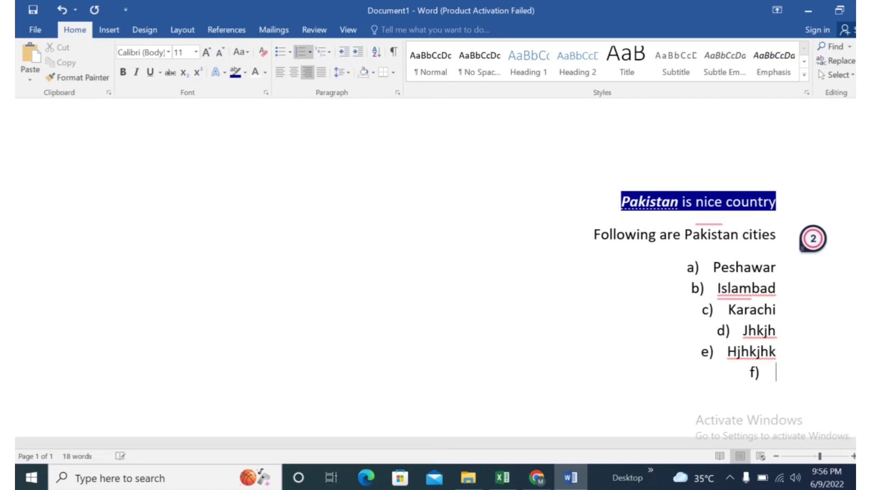
text(huhuh)
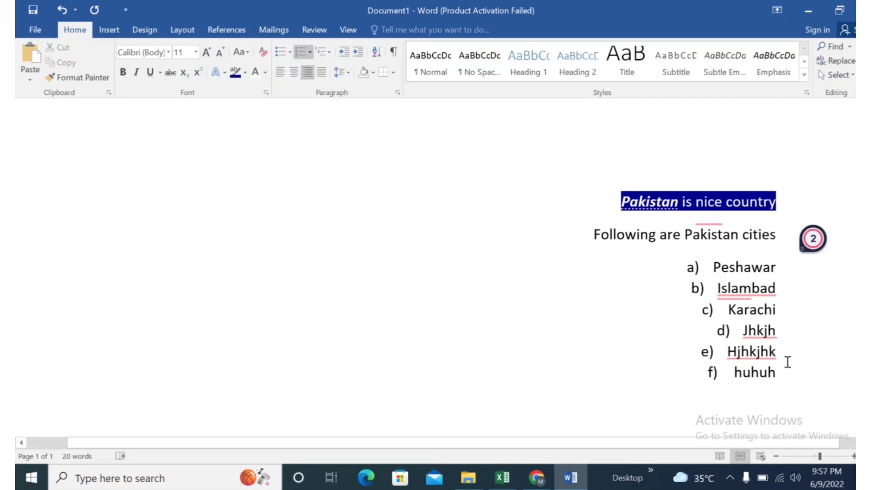
Apply the 1., 1.1., 1.1.1. multilevel numbering to the list and insert an empty second-level entry under Peshawar.
click(330, 53)
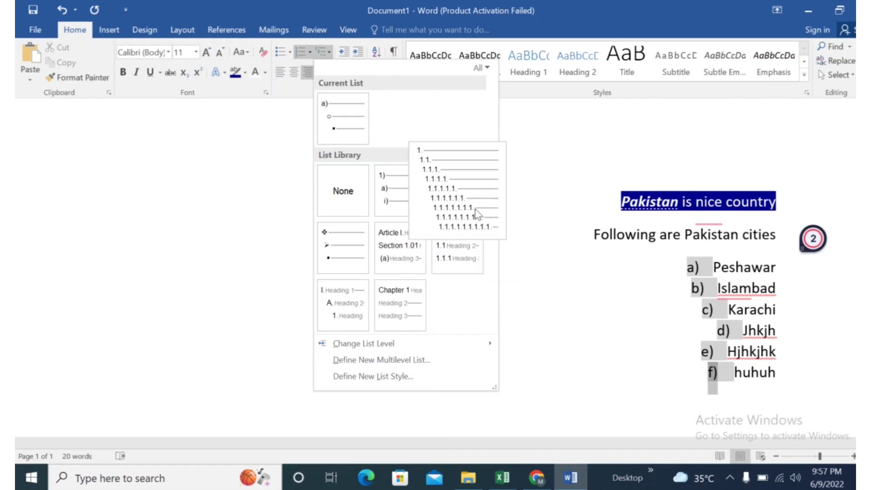
click(478, 213)
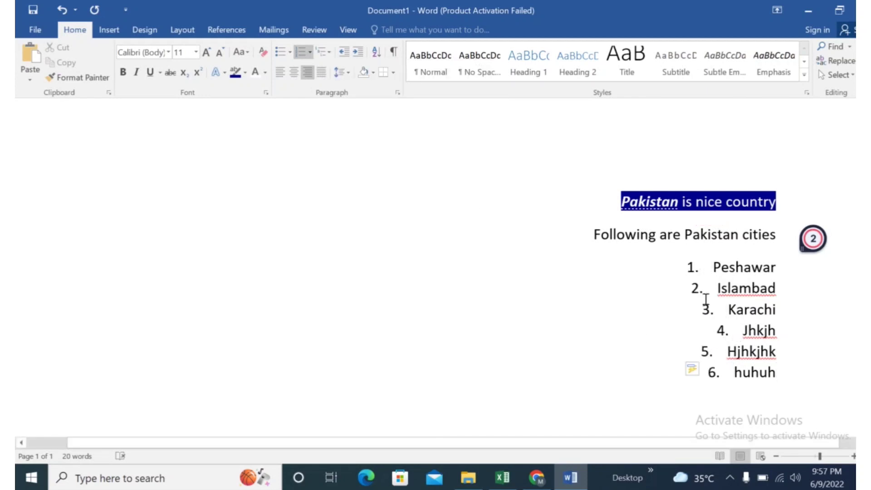
click(780, 267)
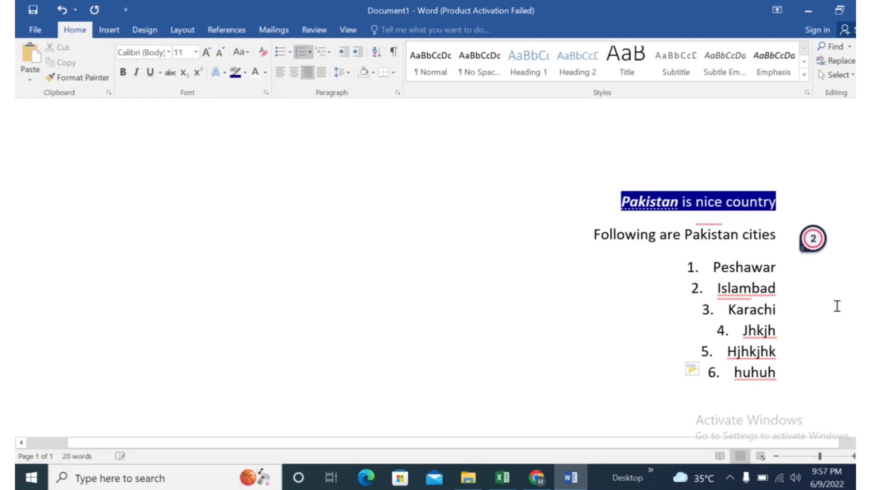
key(Return)
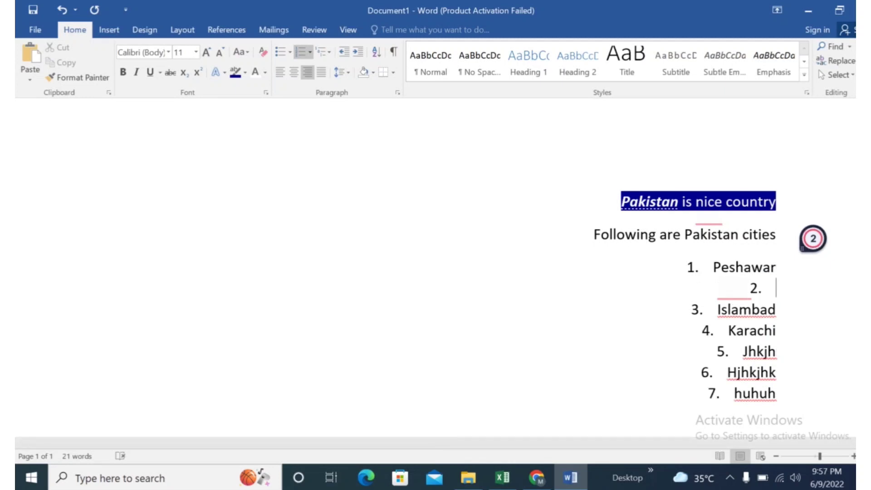
key(Tab)
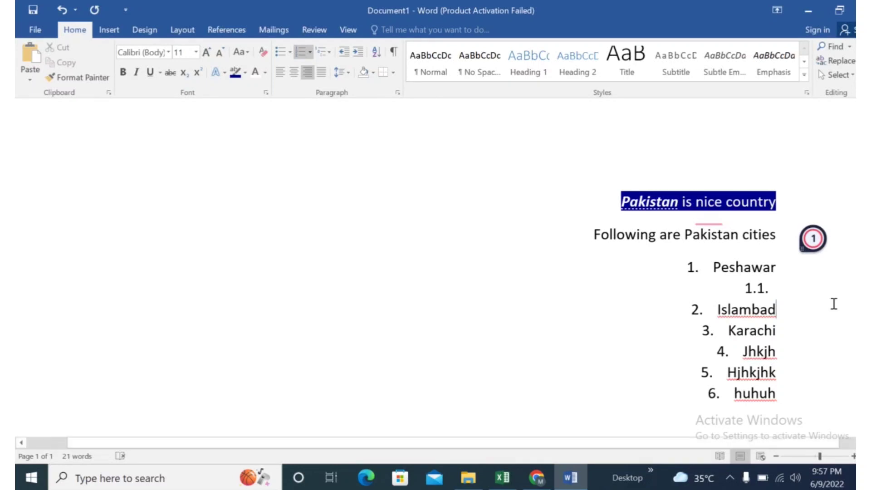
text(qisa khan)
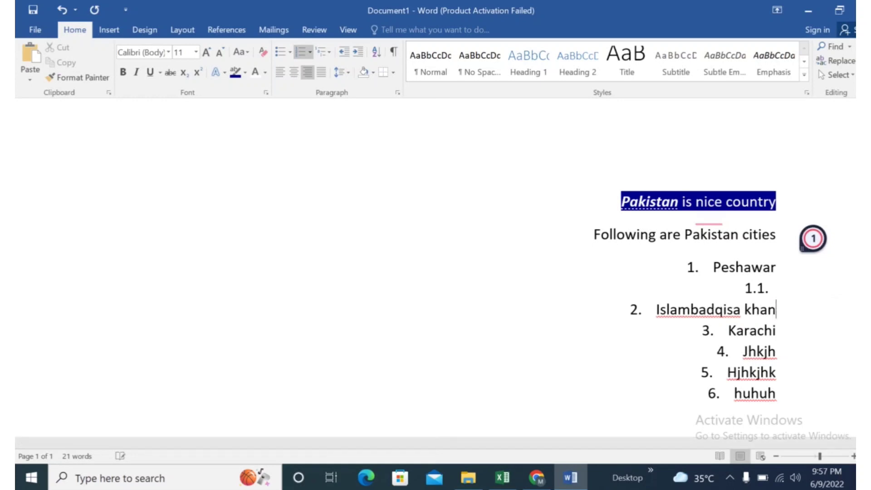
text(i)
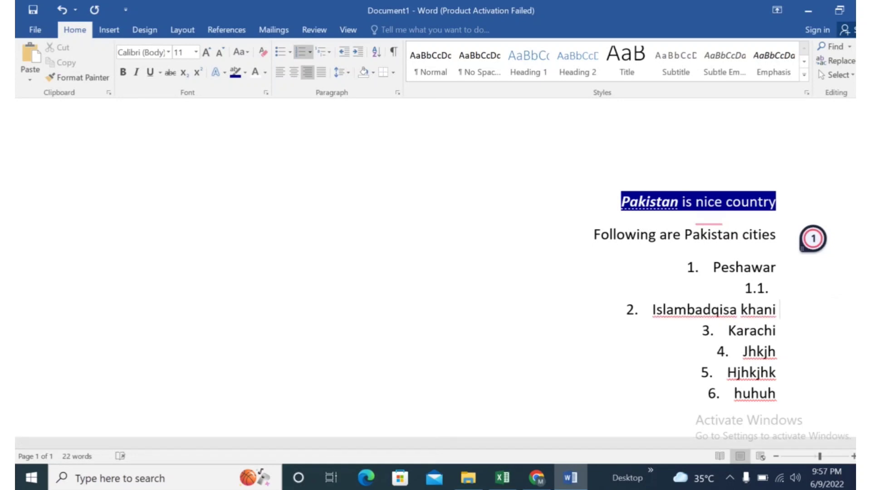
key(BackSpace)
key(BackSpace)
key(BackSpace)
key(BackSpace)
key(BackSpace)
key(BackSpace)
key(BackSpace)
key(BackSpace)
key(BackSpace)
key(BackSpace)
key(BackSpace)
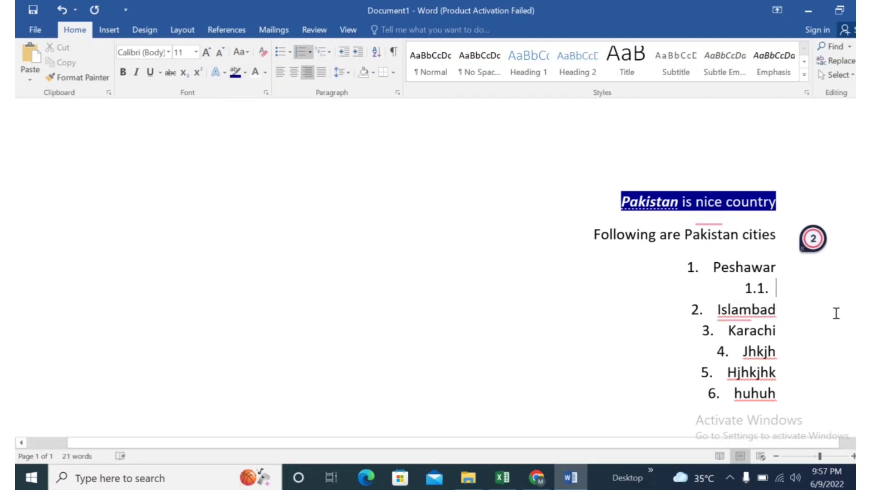
Enter "Qisa khani" and "saddar" as second-level entries 1.1 and 1.2 under Peshawar.
text(Qisa khali)
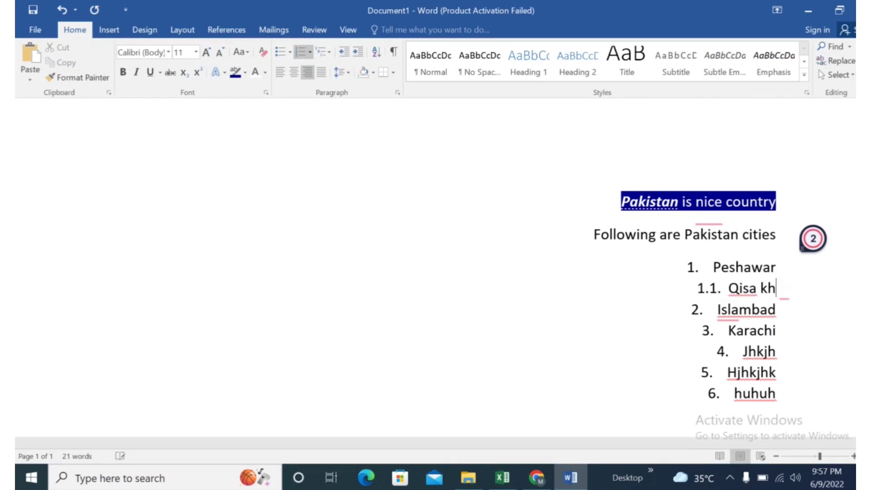
key(BackSpace)
key(BackSpace)
text(ni)
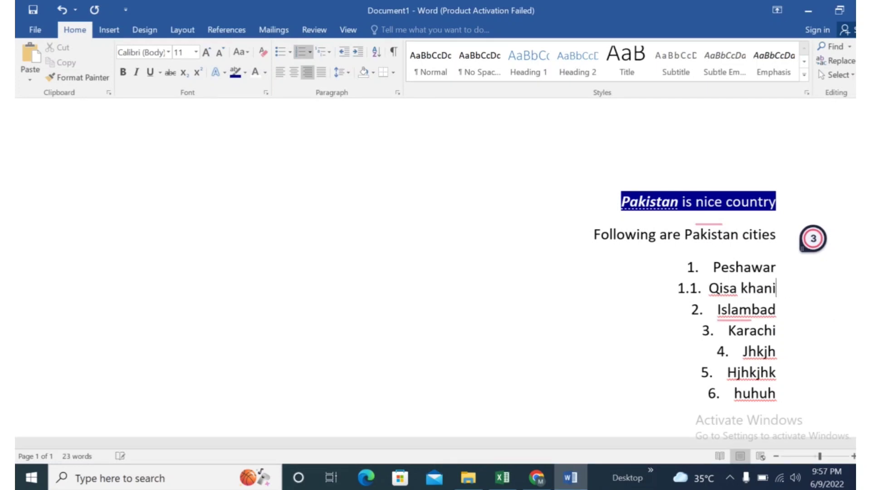
key(Return)
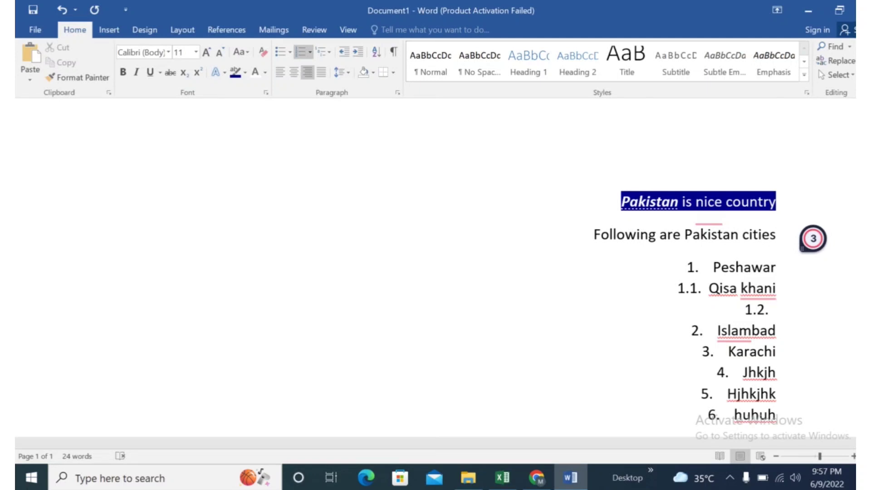
text(saddar)
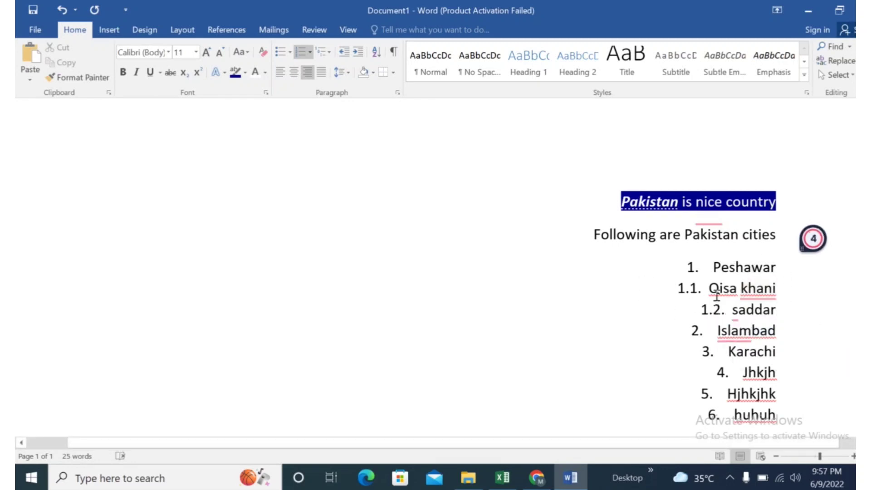
Left-align the whole multilevel list and indent it slightly further from the margin.
drag(692, 268, 778, 415)
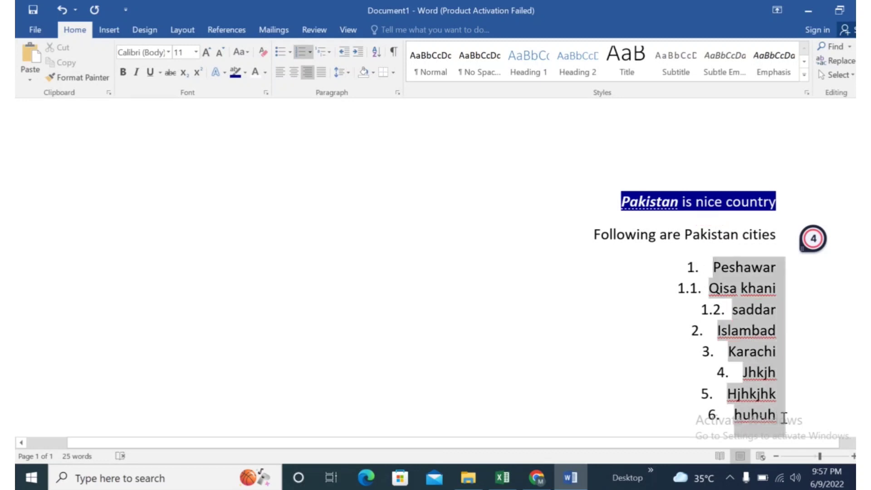
click(280, 76)
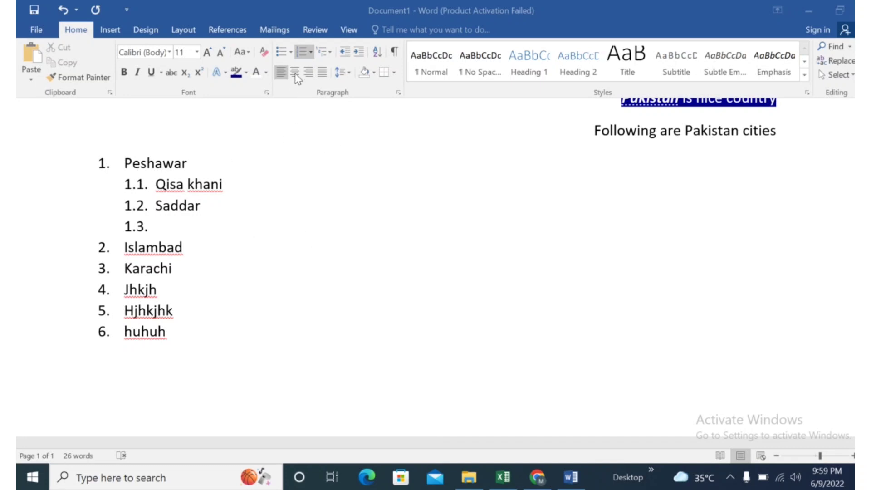
click(104, 164)
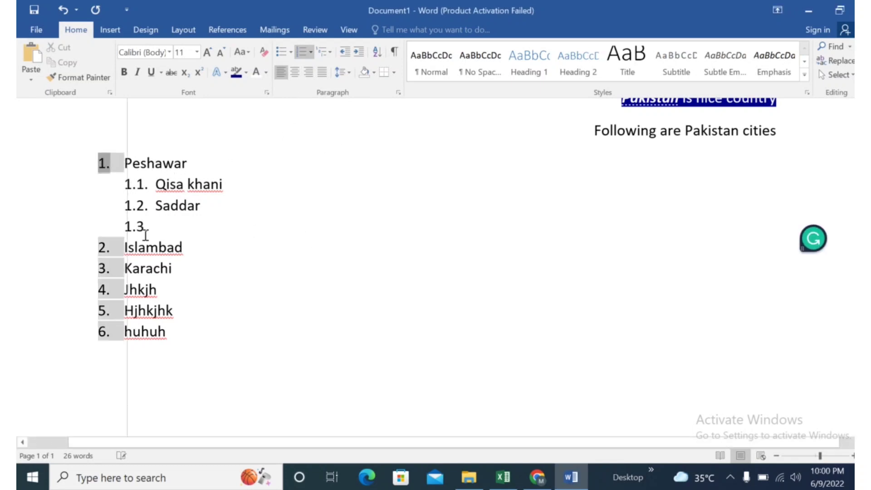
drag(146, 235, 119, 314)
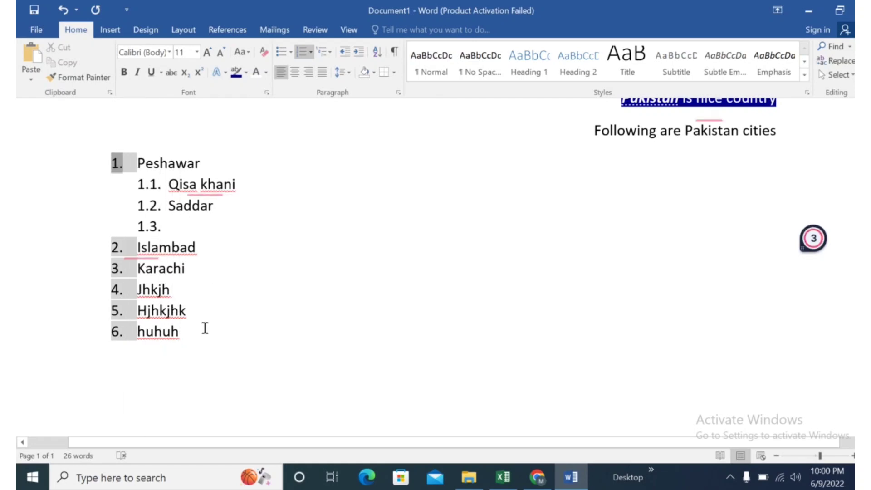
Try center and right alignment on the whole list, return it to left alignment, and clear the selection.
drag(149, 347, 87, 162)
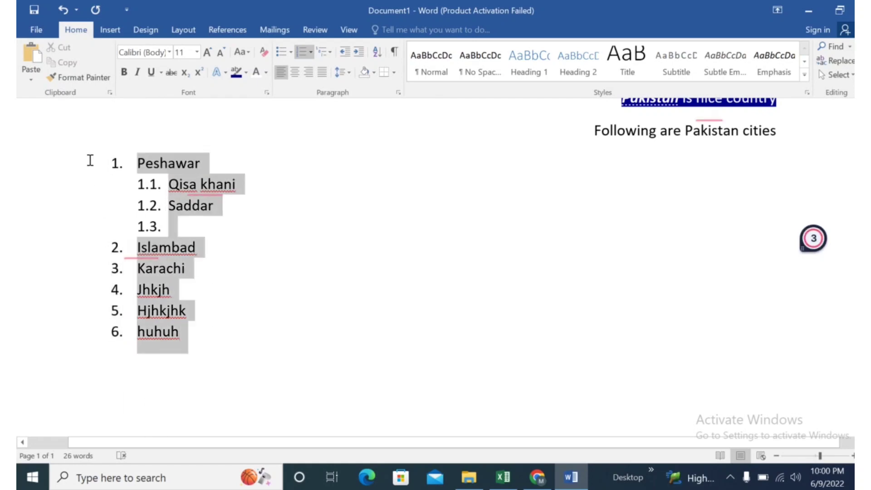
click(296, 73)
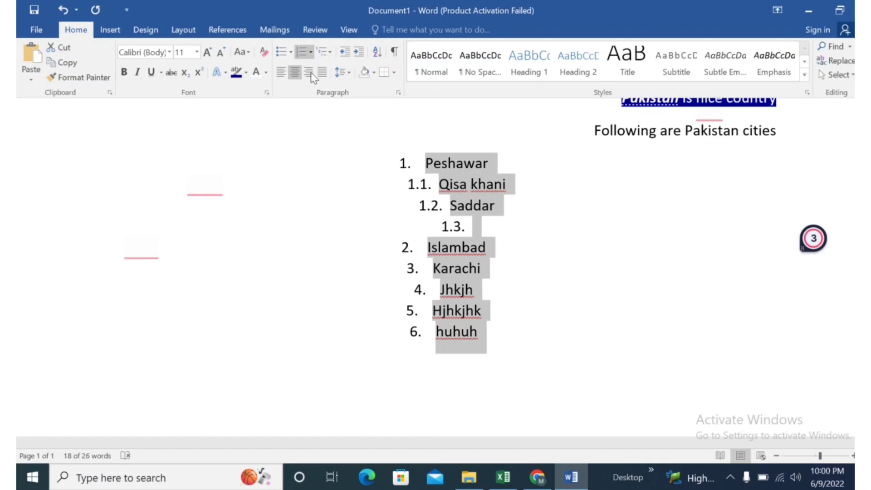
click(309, 72)
click(281, 73)
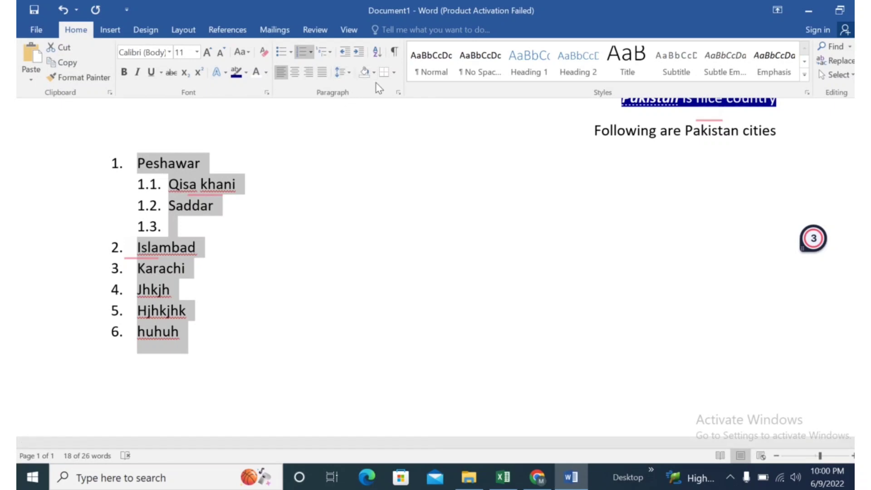
click(468, 194)
End the list with an empty unnumbered paragraph below "huhuh" and apply All Borders to that paragraph.
scroll(474, 198, up, 3)
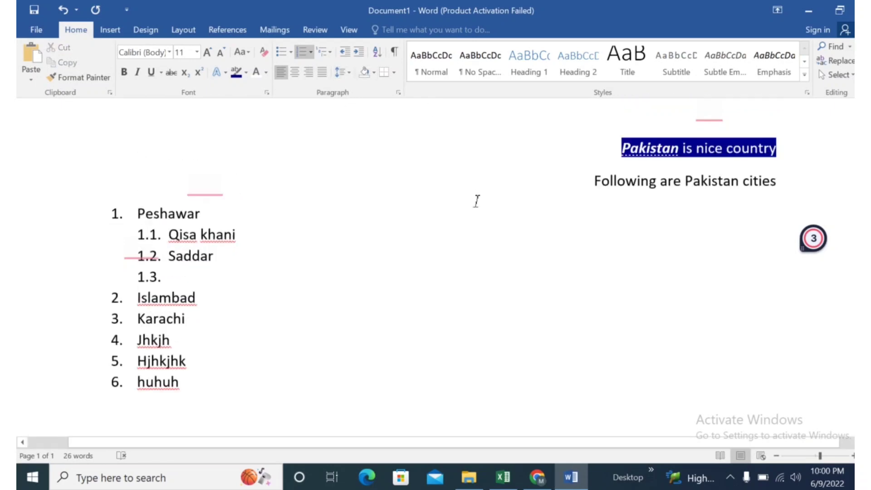
scroll(343, 214, down, 3)
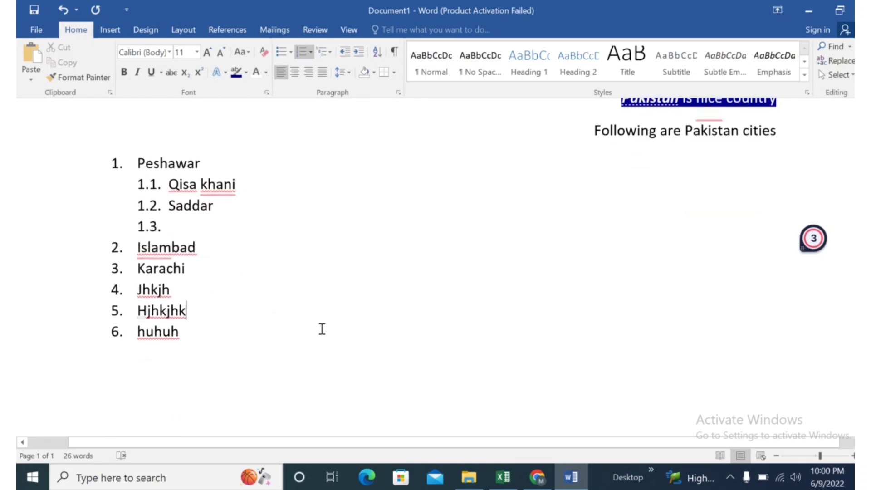
click(270, 331)
key(Return)
key(Return)
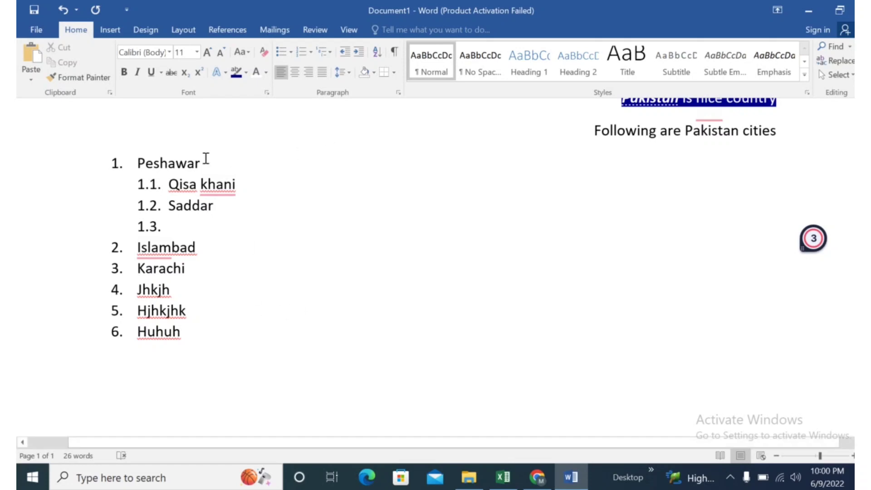
click(394, 72)
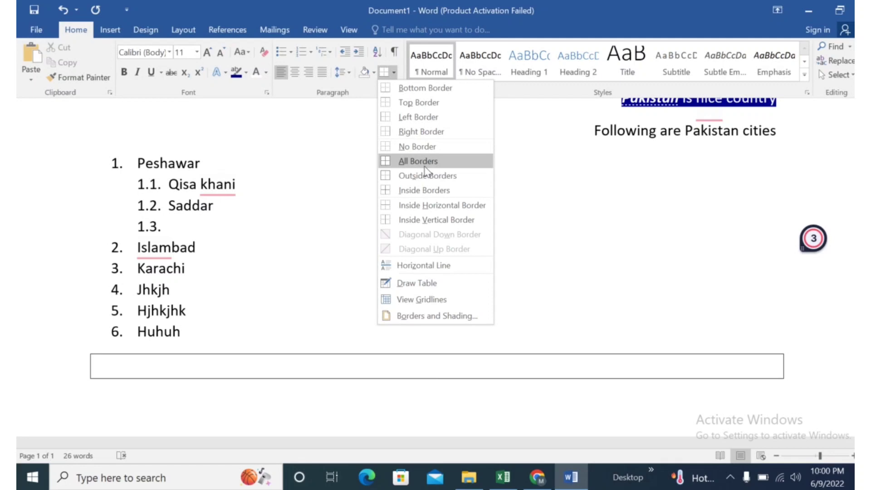
click(424, 166)
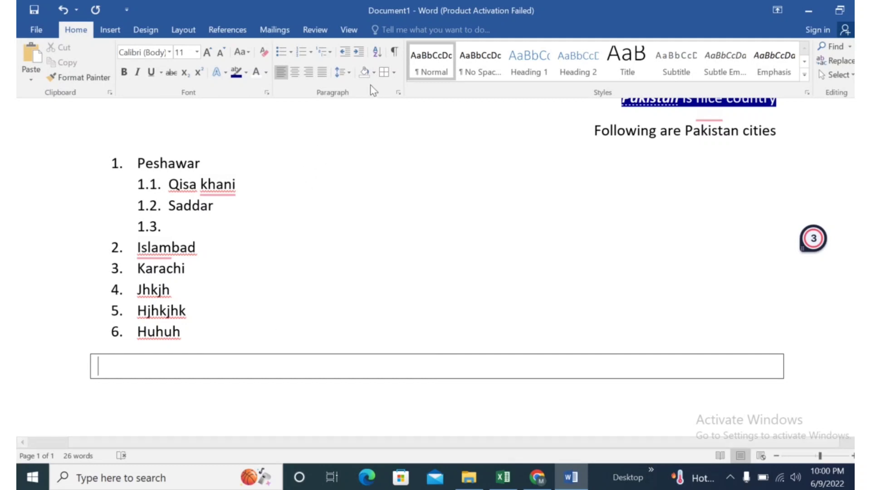
Shade the bordered empty paragraph below the list with a light blue theme colour.
click(373, 74)
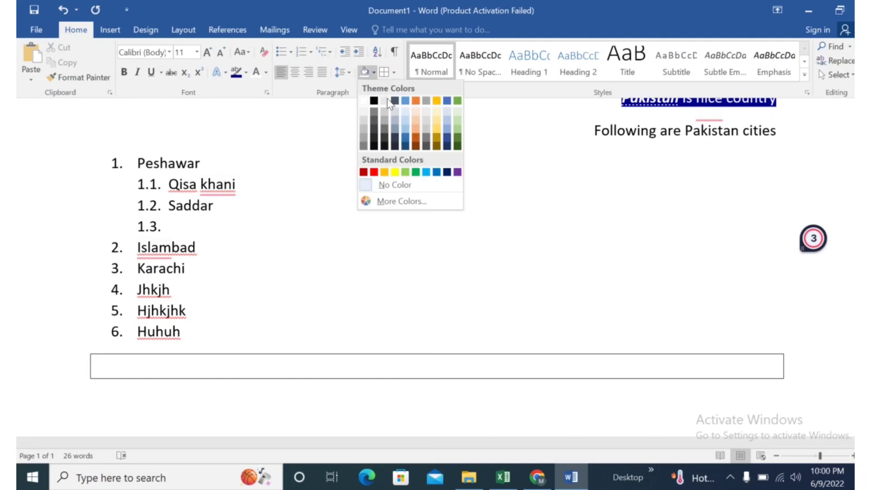
click(406, 127)
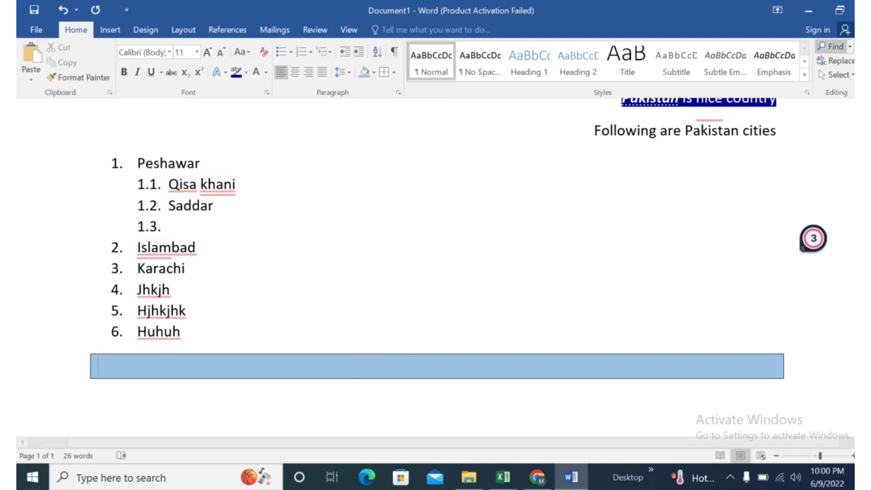
Apply the Intense Emphasis style to the whole multilevel list and clear the selection.
drag(137, 163, 182, 320)
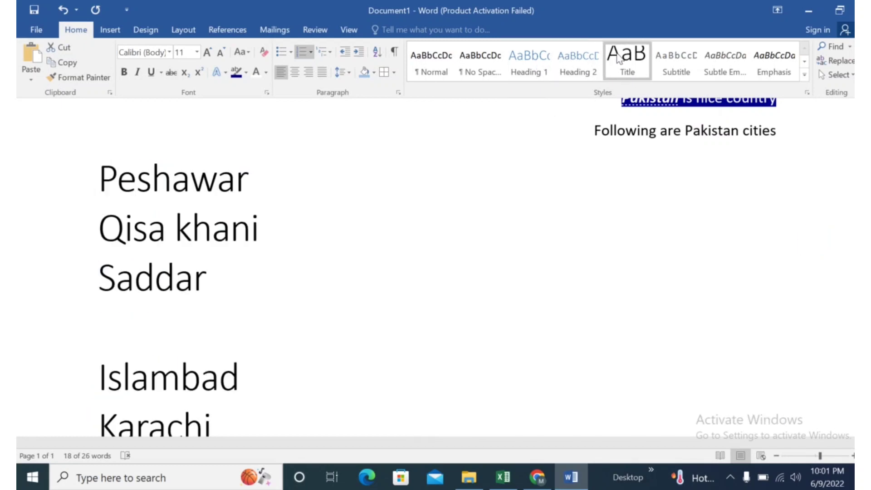
click(804, 72)
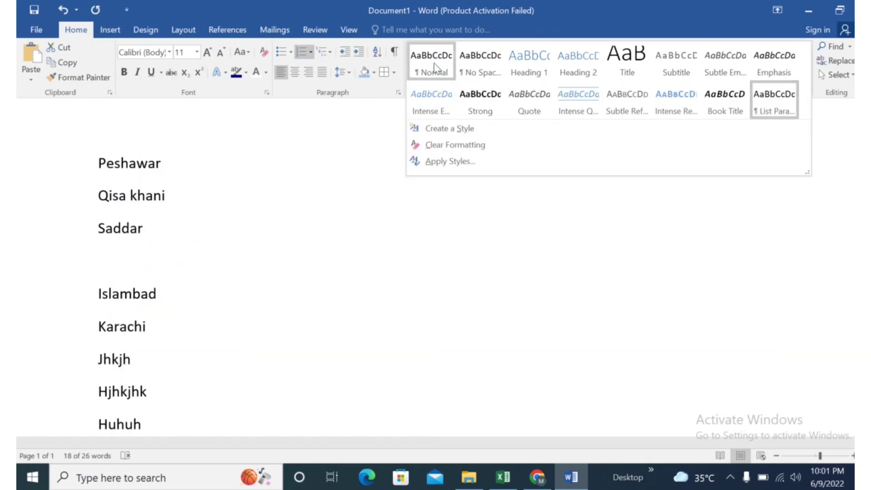
click(432, 97)
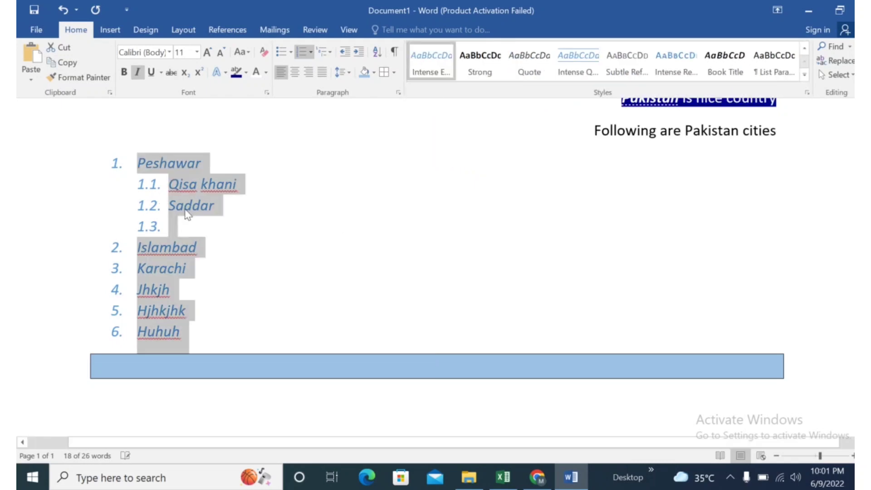
click(375, 252)
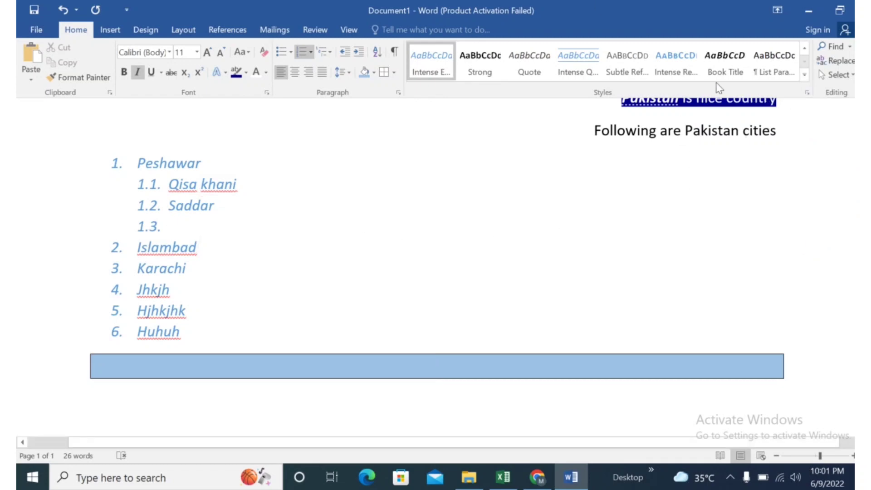
Search the document for "islamabad" and then for the spelling "islambad" used in the list.
click(850, 47)
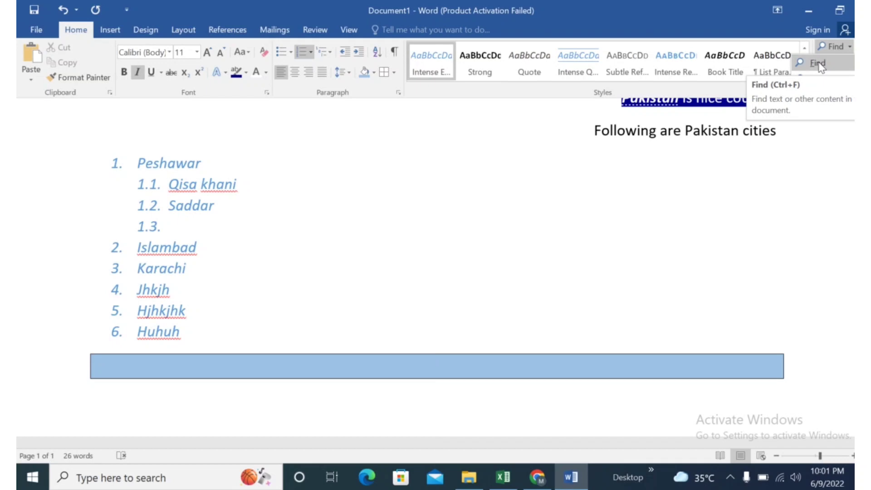
click(818, 64)
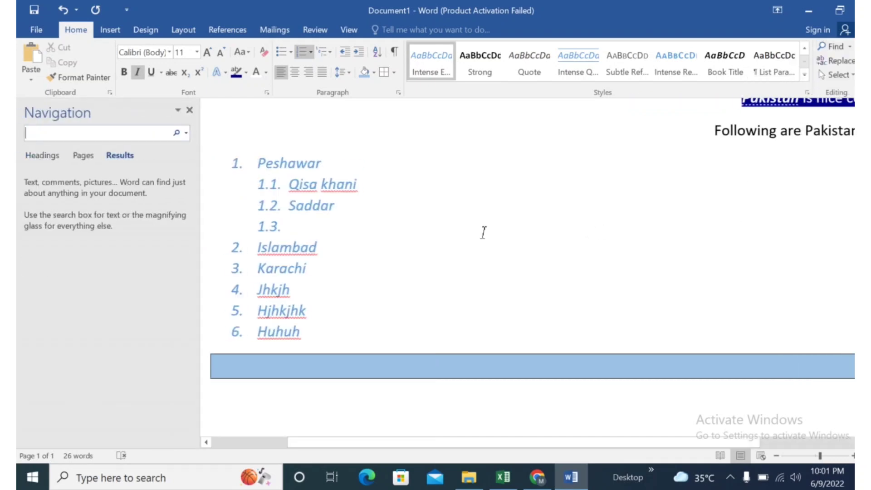
click(849, 47)
click(818, 63)
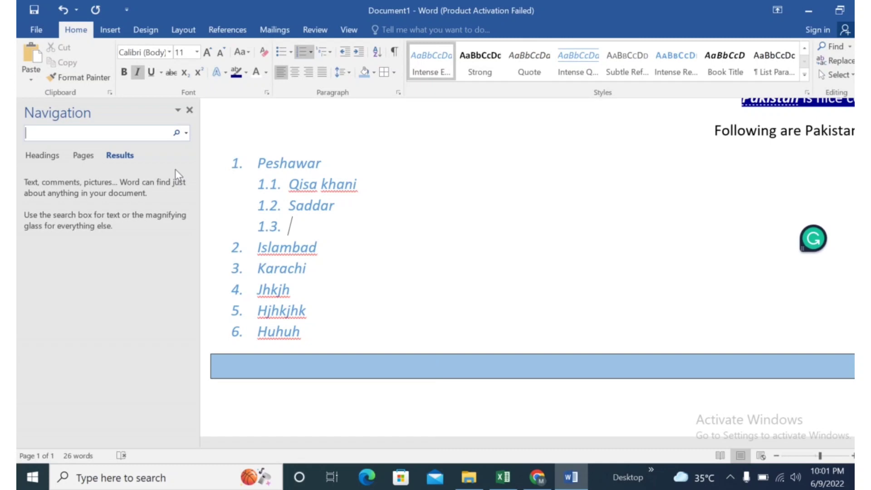
text(isl)
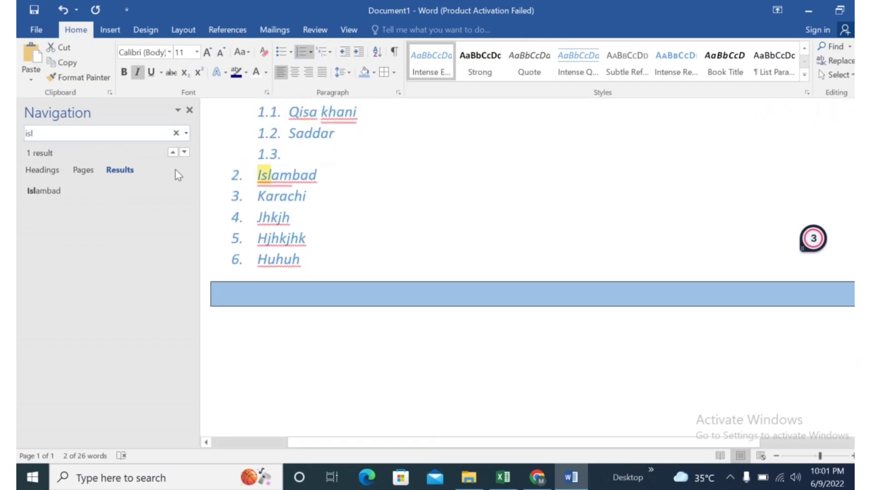
text(amabad)
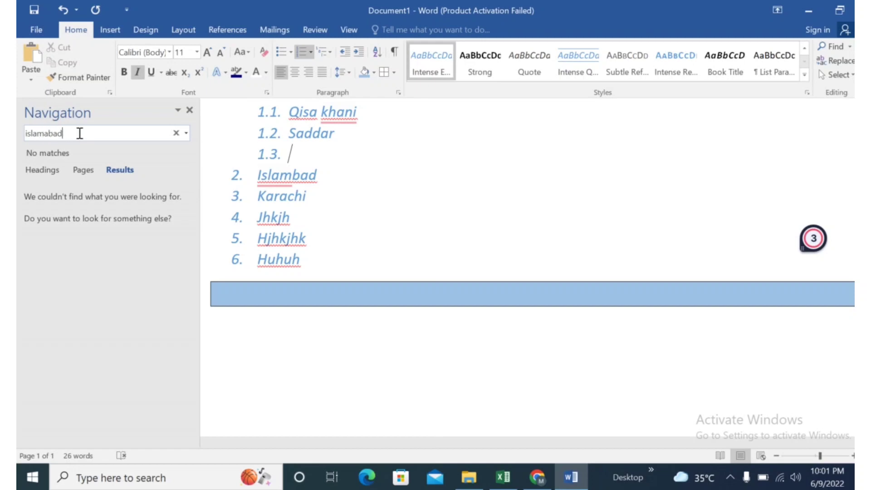
key(BackSpace)
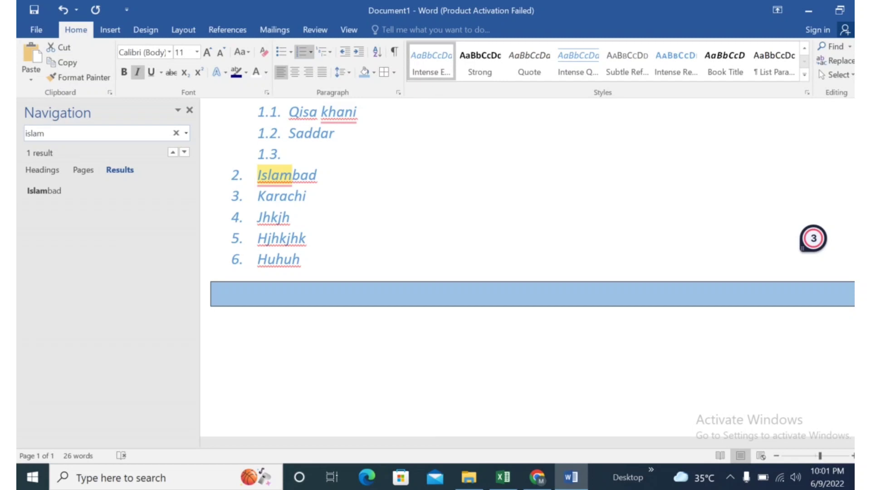
text(bad)
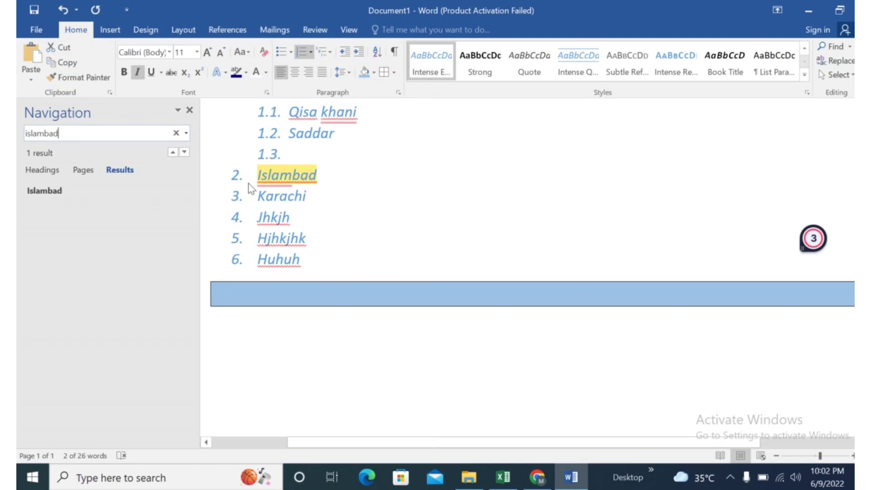
Enter "karachi" as second-level entry 1.3 under Peshawar.
drag(85, 137, 19, 140)
click(289, 154)
text(karachi)
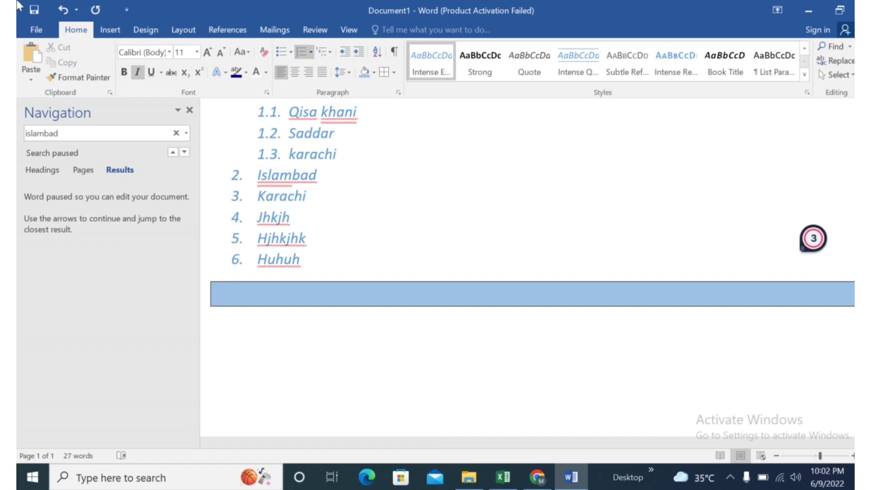
click(62, 12)
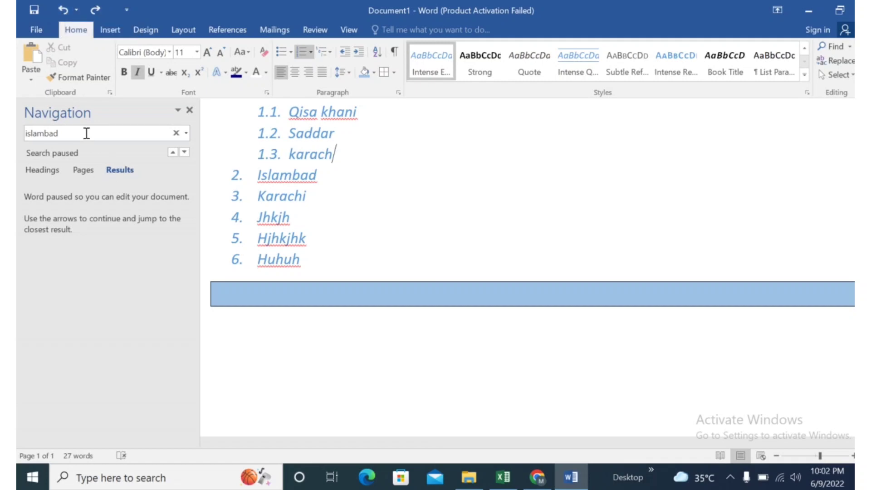
text(i)
Search the document for "karachi" and look over the highlighted matches.
drag(66, 136, 28, 133)
text(kar)
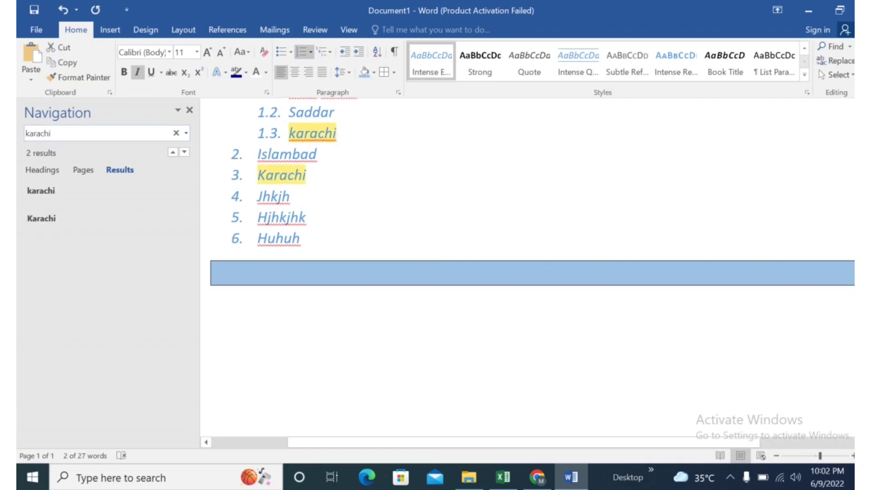
scroll(581, 311, down, 5)
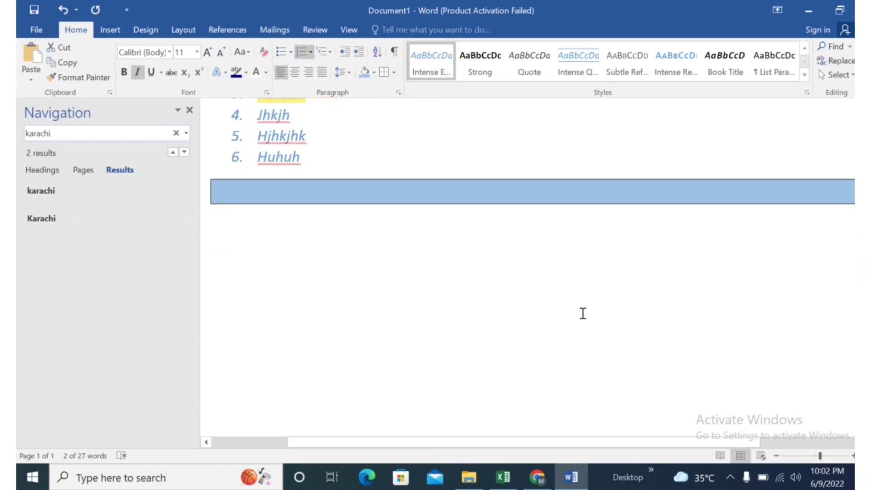
scroll(589, 304, up, 8)
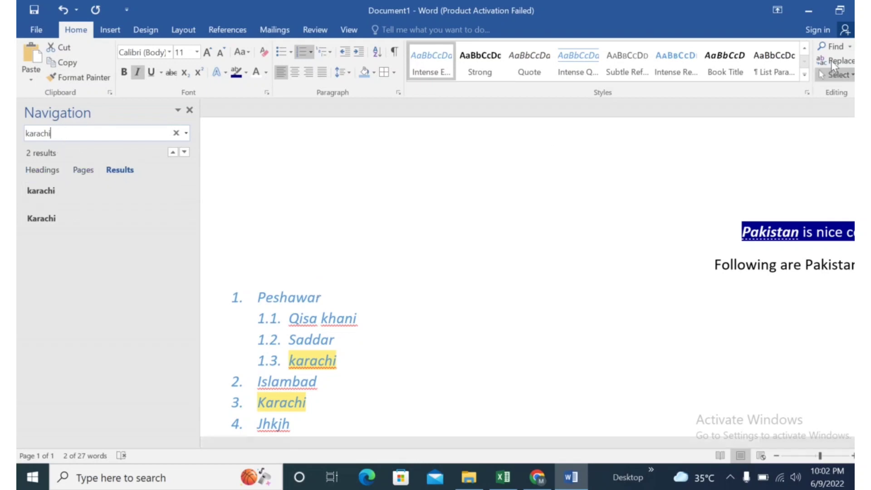
Open Advanced Find with "Karachi" as the search term and move the dialog clear of the list.
click(849, 47)
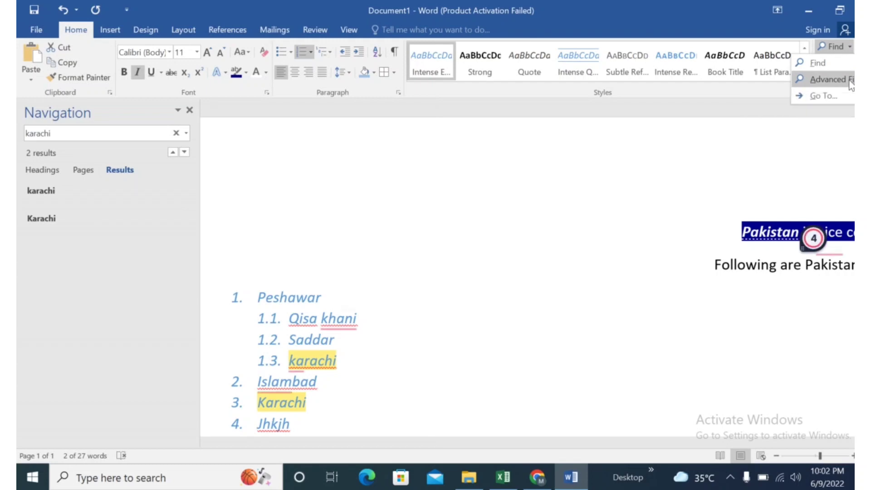
click(828, 80)
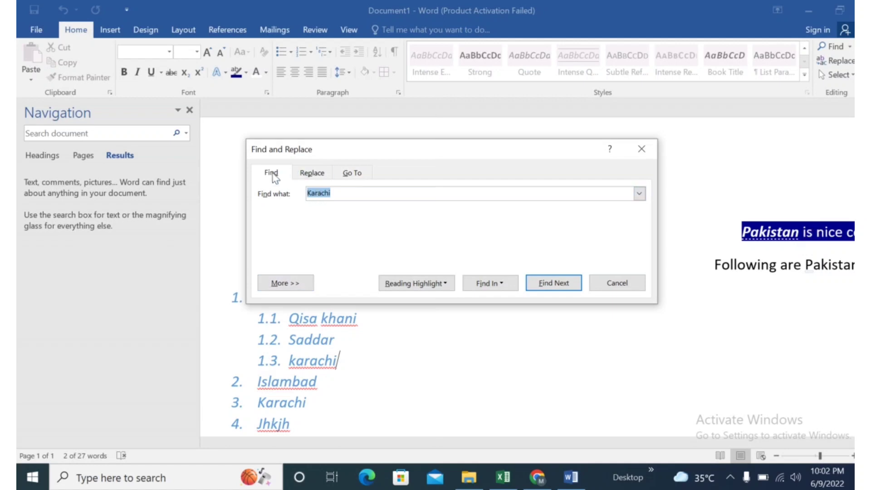
click(335, 196)
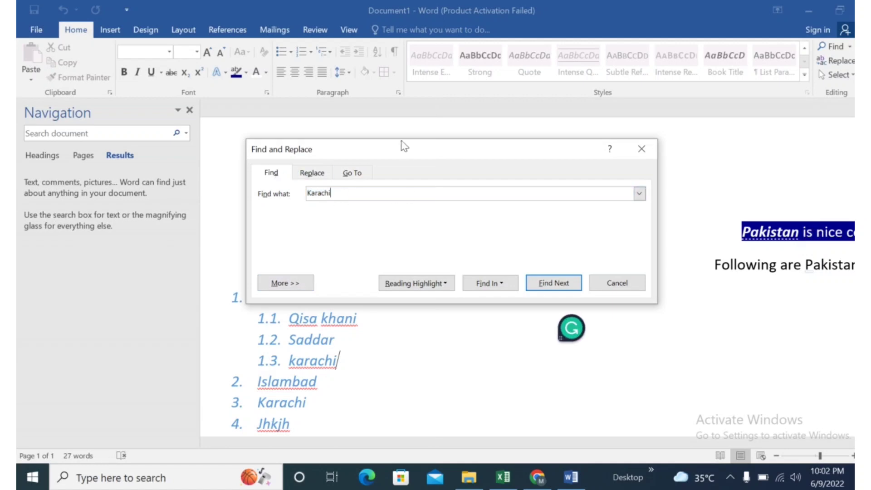
drag(402, 146, 589, 210)
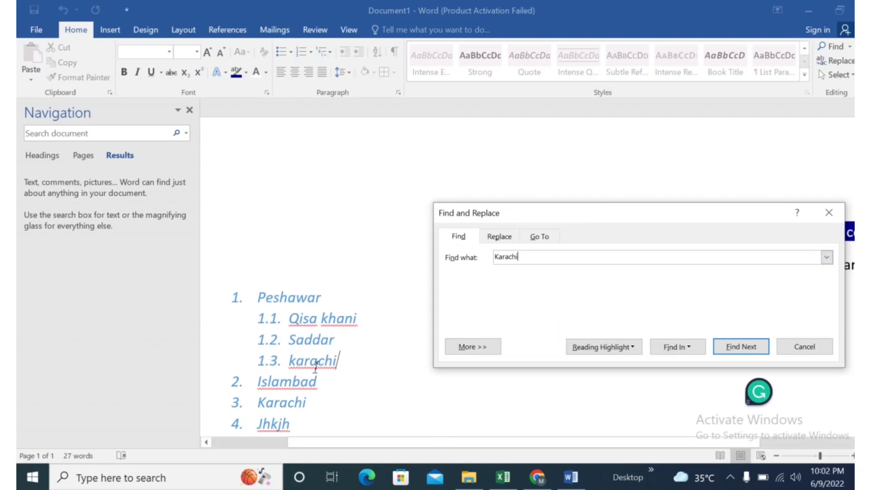
scroll(318, 352, down, 3)
click(322, 260)
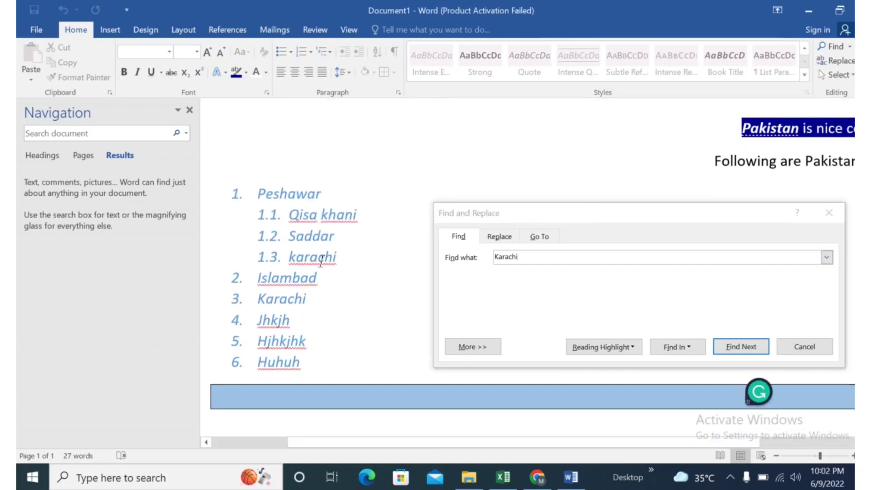
click(292, 300)
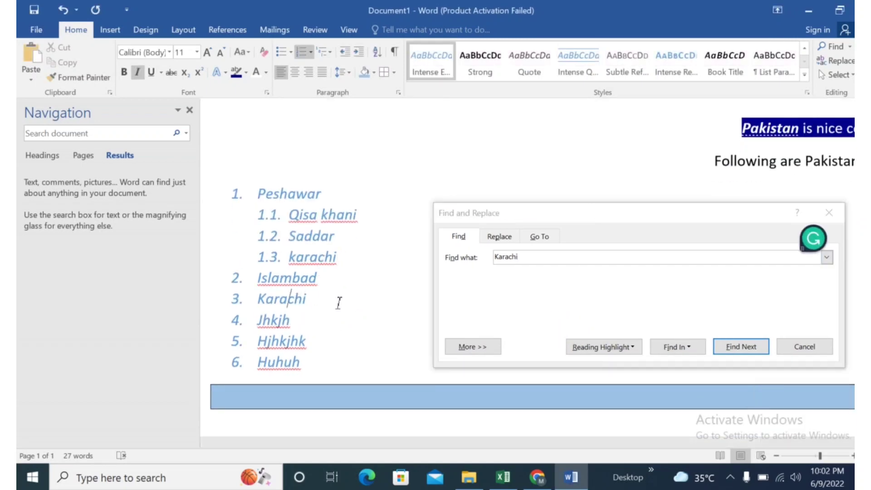
Set up a replacement of "Karachi" with "KHI".
click(532, 258)
click(500, 237)
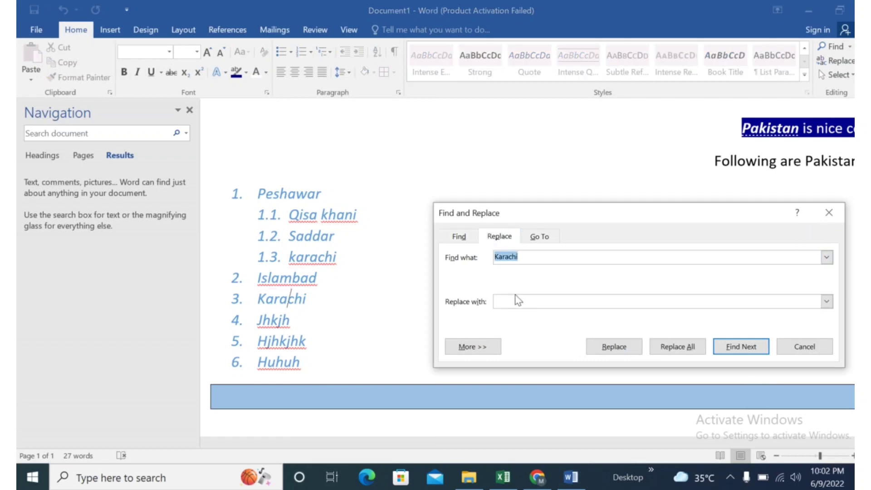
click(522, 256)
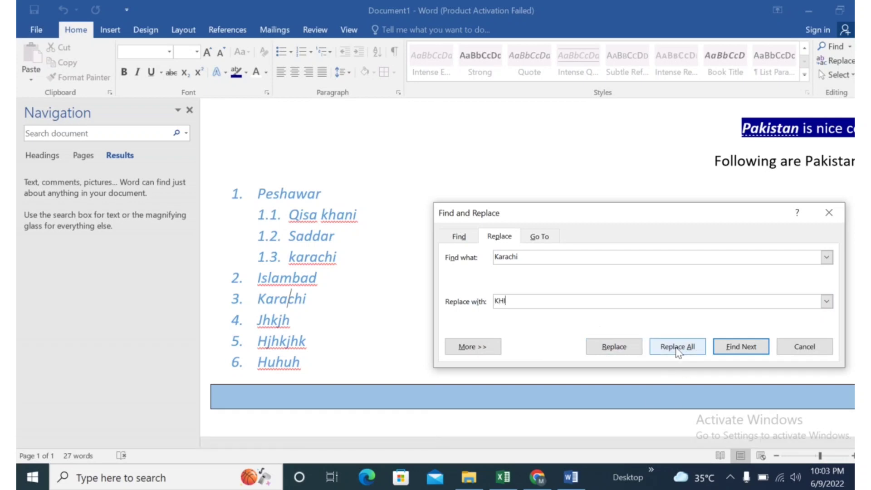
Highlight "karachi" in entry 1.3 and "Karachi" in entry 3 in yellow.
click(326, 258)
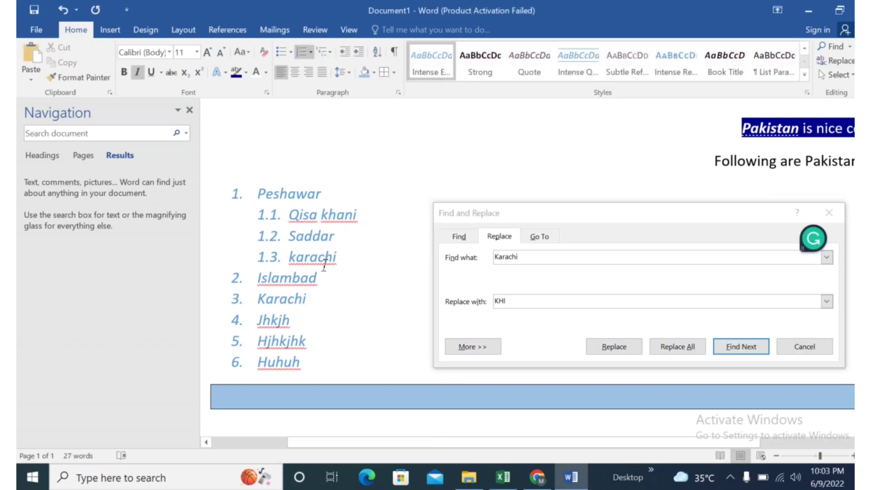
drag(347, 261, 290, 259)
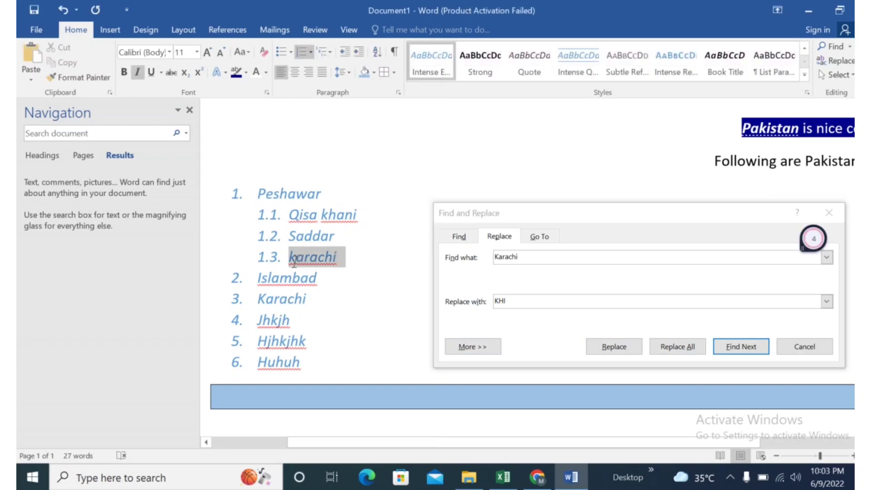
click(246, 76)
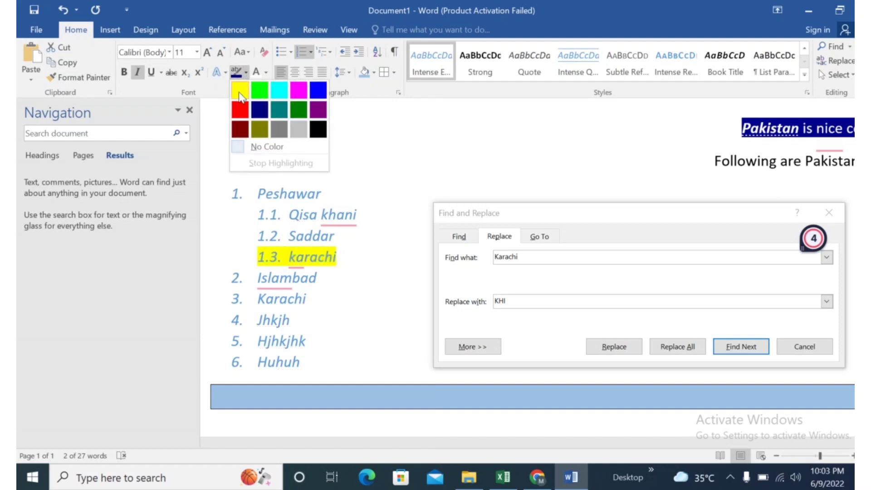
click(240, 88)
drag(321, 301, 257, 300)
click(237, 73)
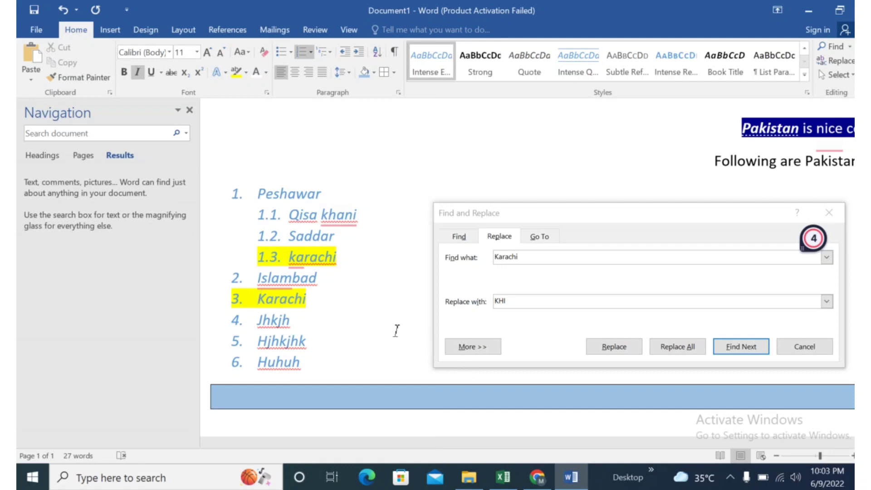
Replace all occurrences of "Karachi" with "KHI", dismiss the notice, and select the search term again.
click(521, 255)
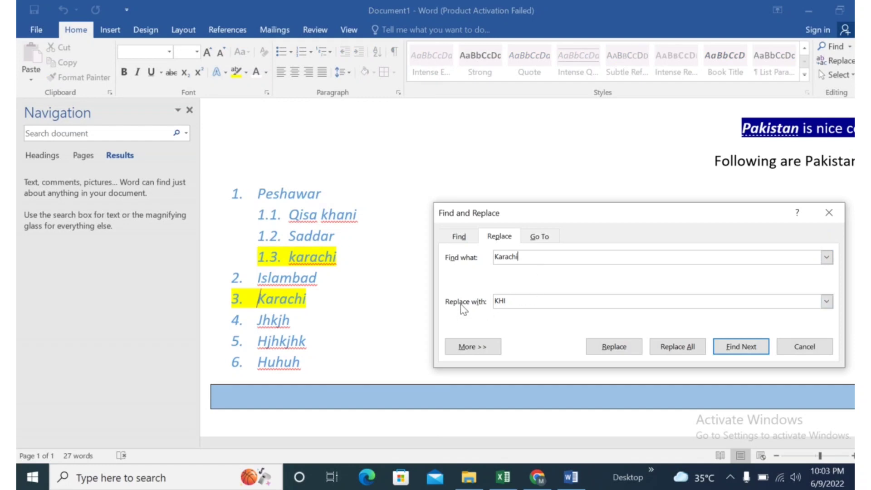
click(685, 349)
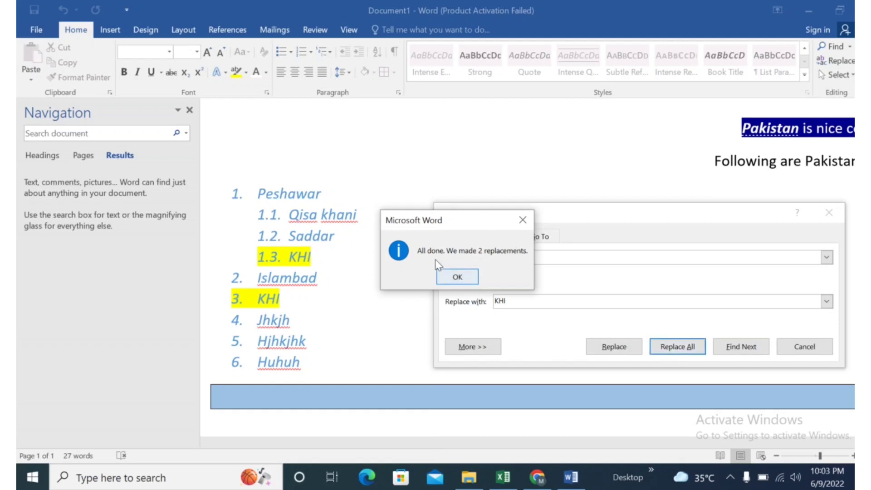
click(447, 277)
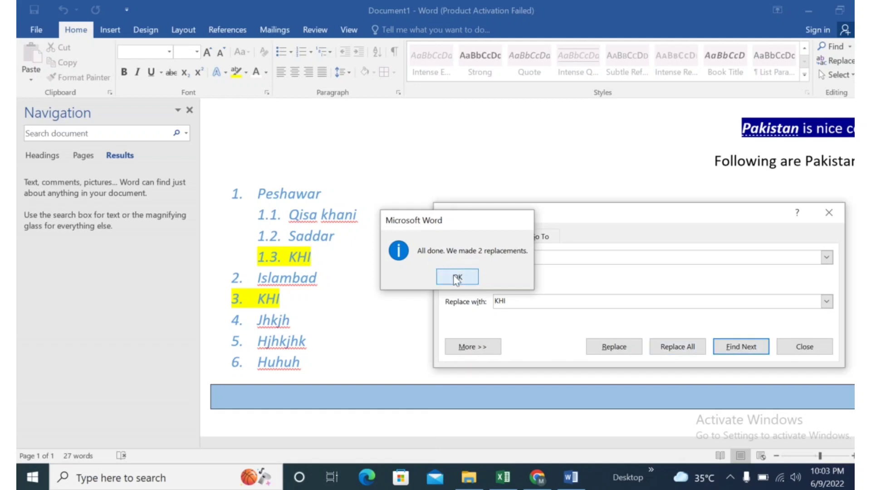
scroll(349, 248, up, 2)
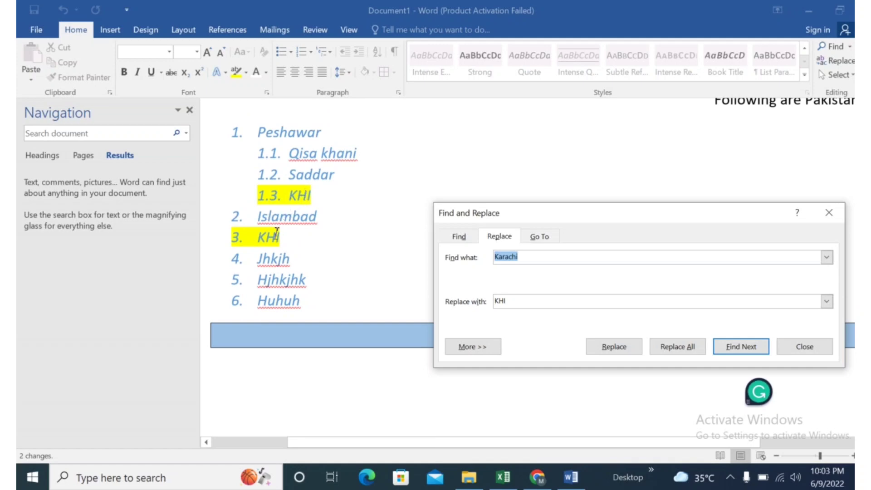
click(535, 259)
double_click(540, 257)
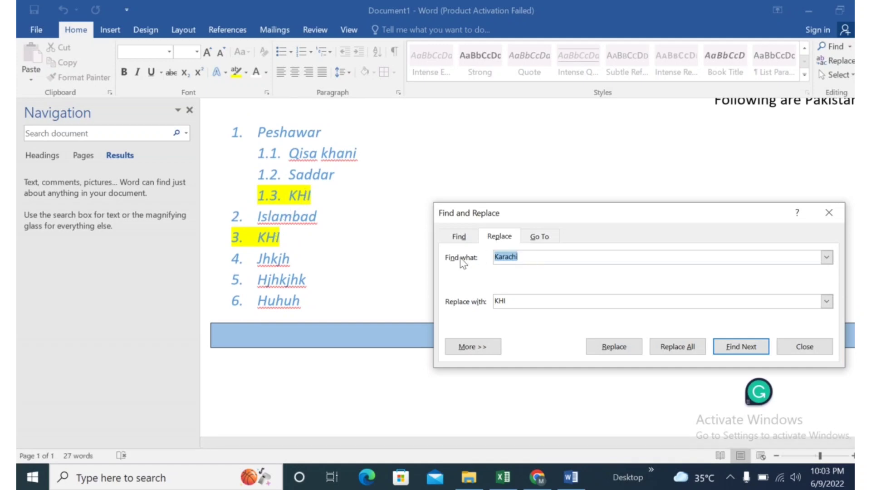
Replace all occurrences of "KHI" with "Karachi" in the document and close the Find and Replace dialog.
text(KHI)
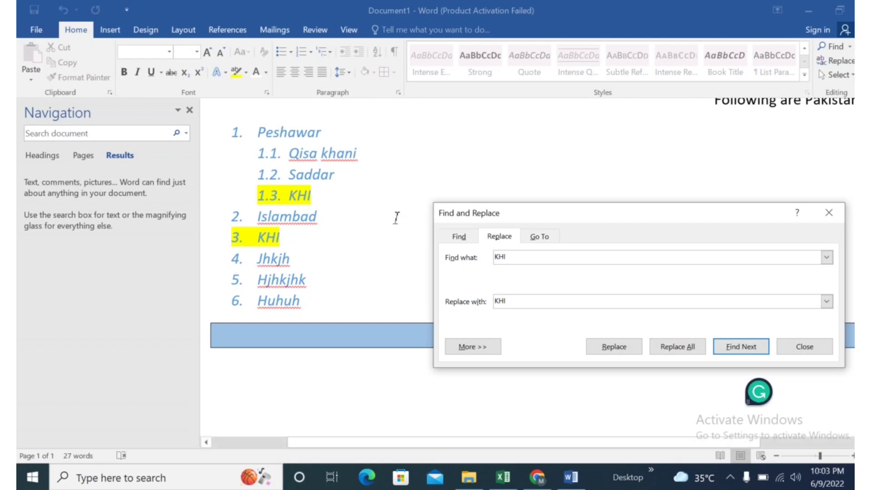
click(528, 300)
double_click(497, 300)
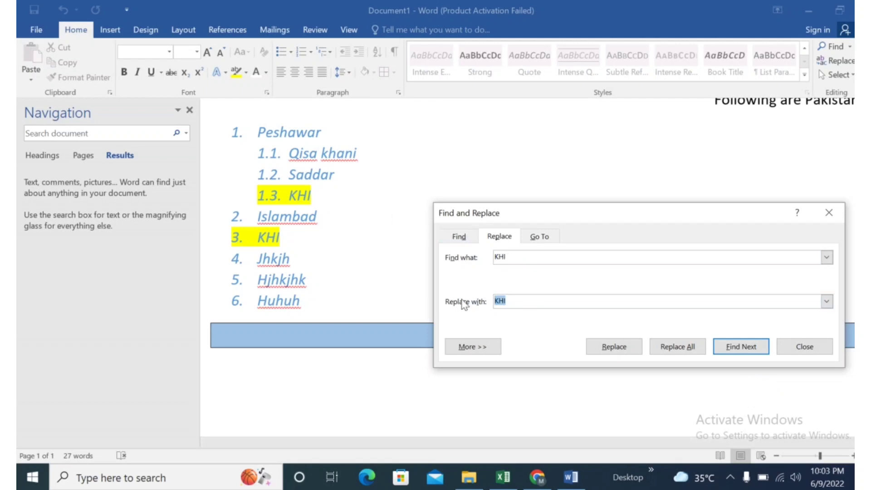
text(Karachi)
click(687, 348)
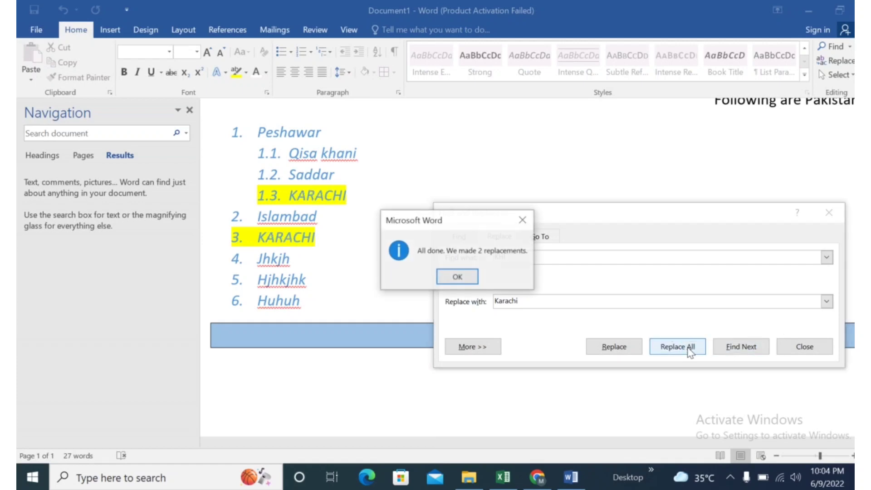
click(457, 276)
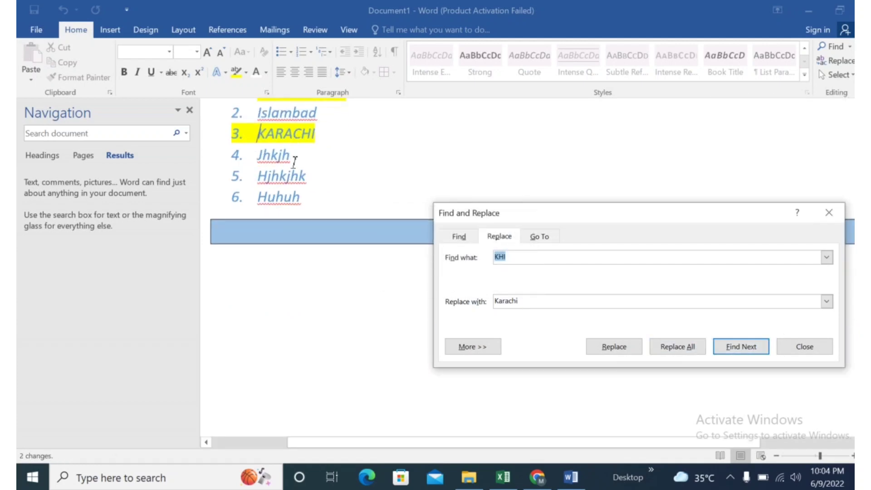
scroll(326, 172, up, 2)
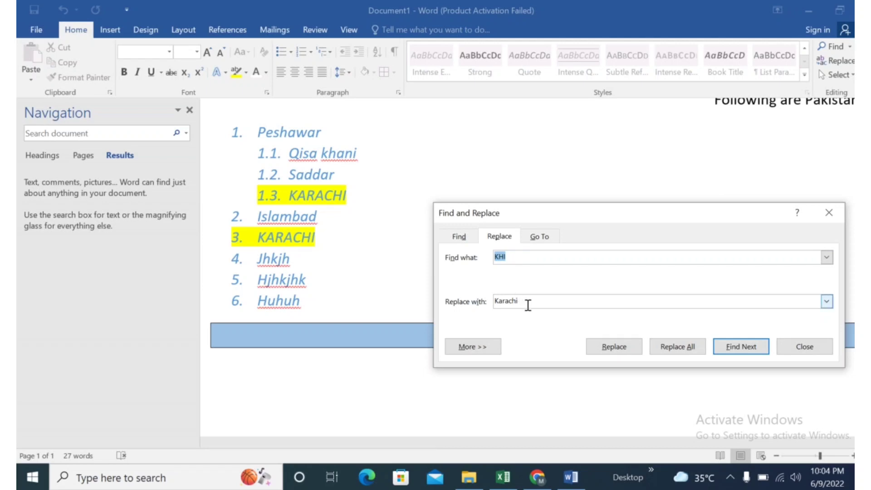
click(805, 347)
scroll(536, 291, up, 3)
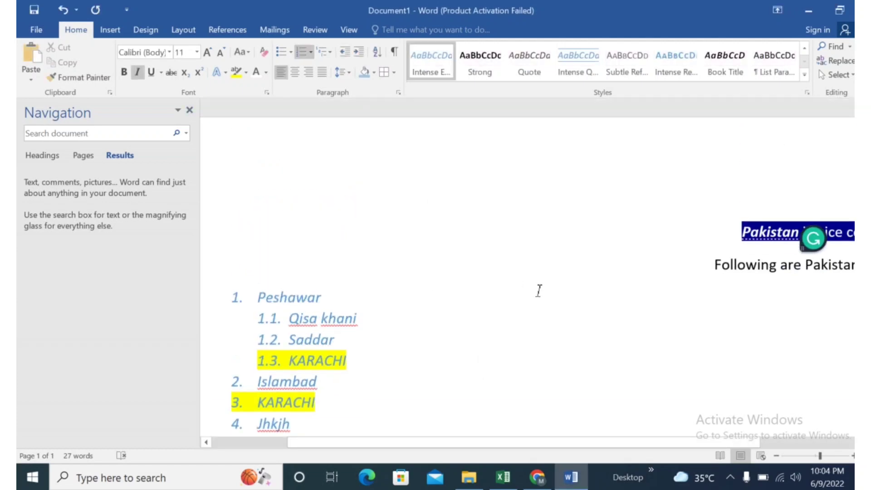
scroll(552, 288, down, 5)
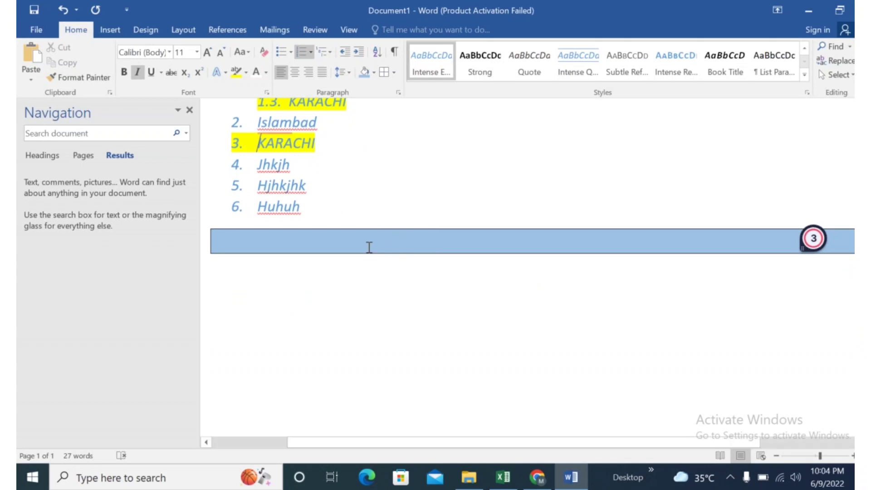
scroll(370, 247, up, 3)
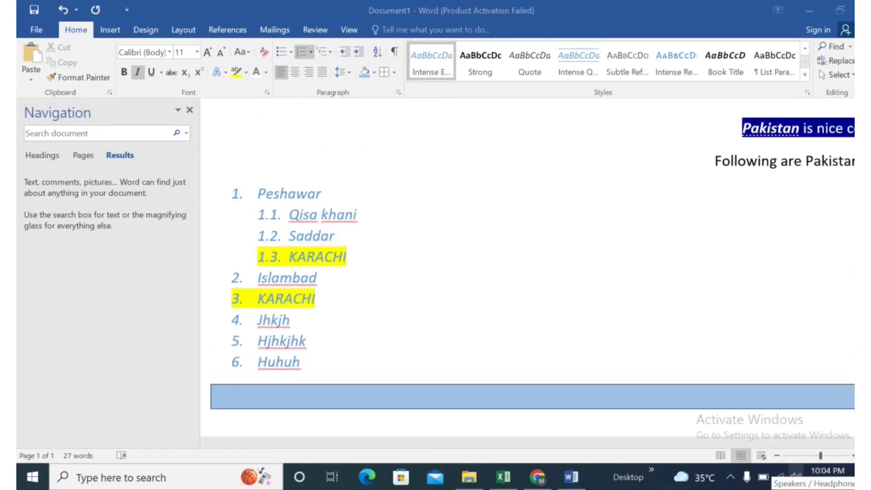